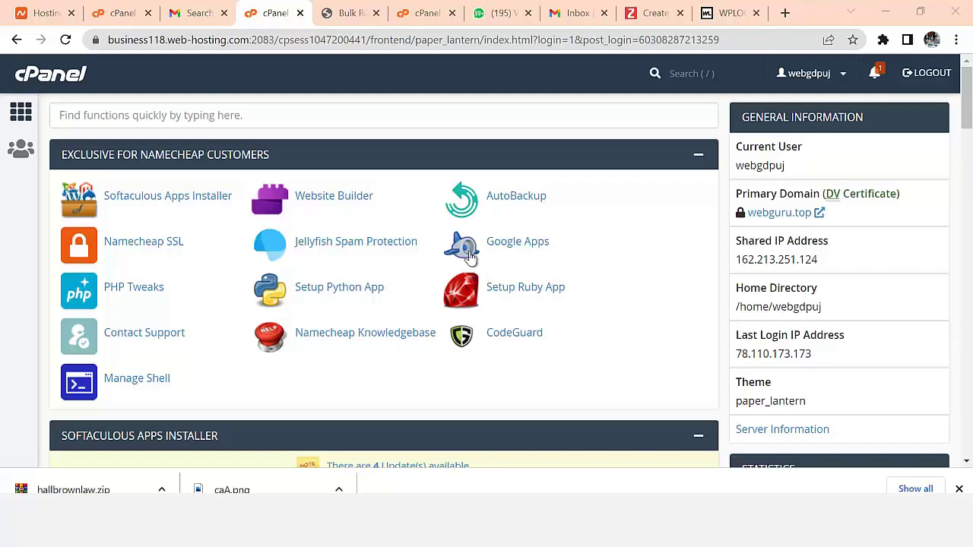
Load youtube.com in a new browser tab.
{"action": "left_click", "coordinate": [785, 13]}
{"action": "left_click", "coordinate": [647, 40]}
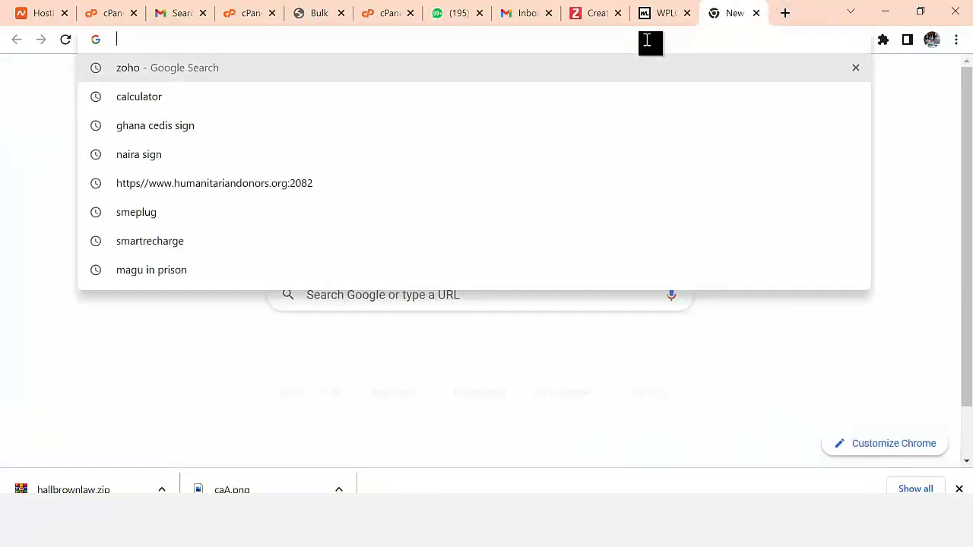
{"action": "type", "text": "youtube.com"}
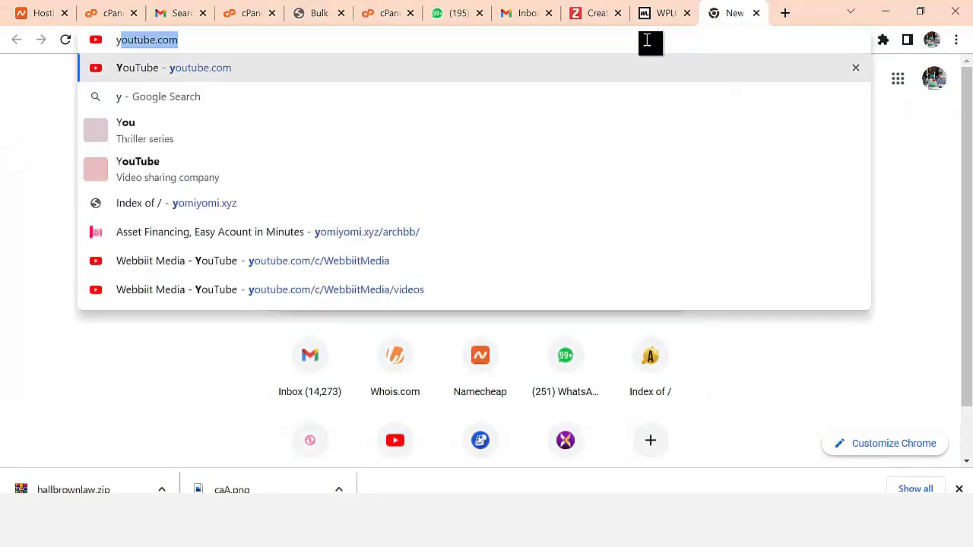
{"action": "key", "text": "Return"}
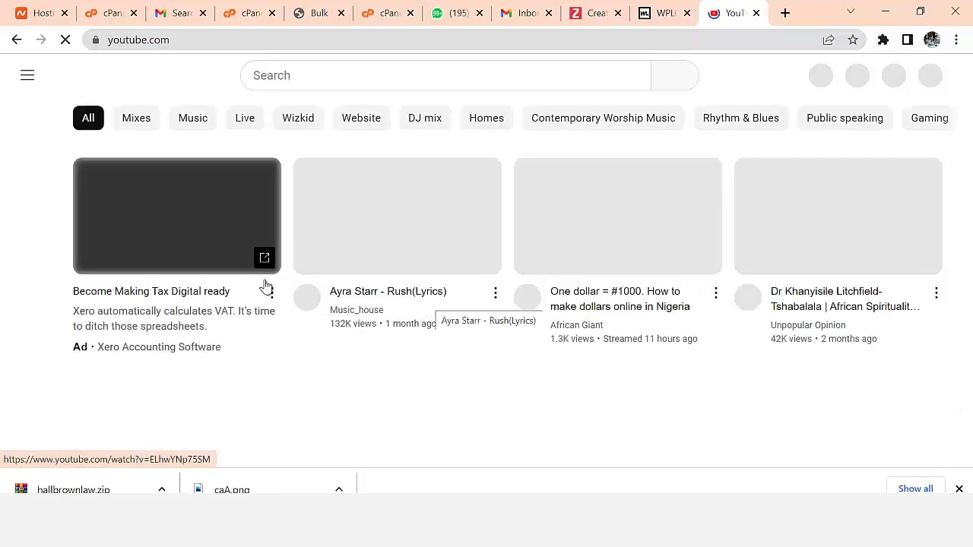
Search YouTube for 'webbiit media' and open the Webbiit Media channel page.
{"action": "left_click", "coordinate": [297, 76]}
{"action": "type", "text": "webb"}
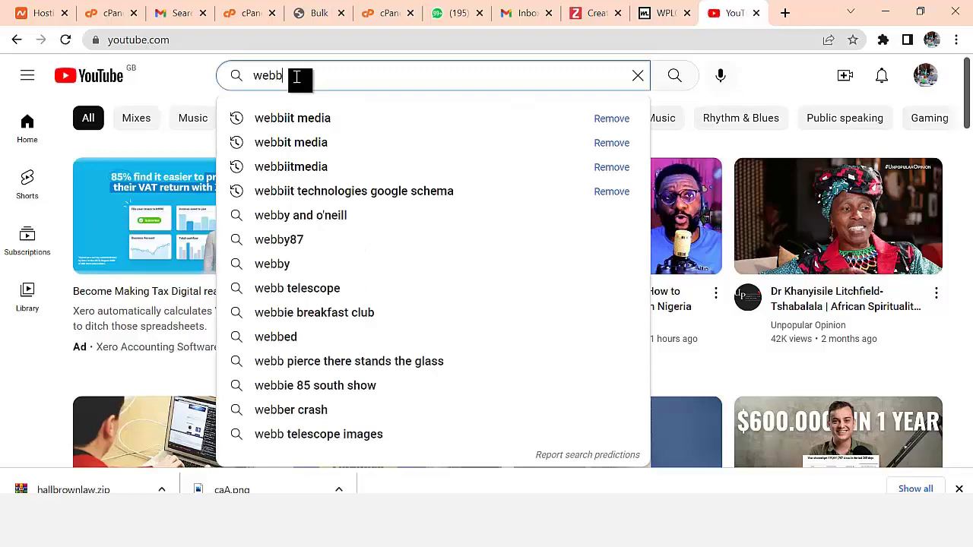
{"action": "left_click", "coordinate": [314, 119]}
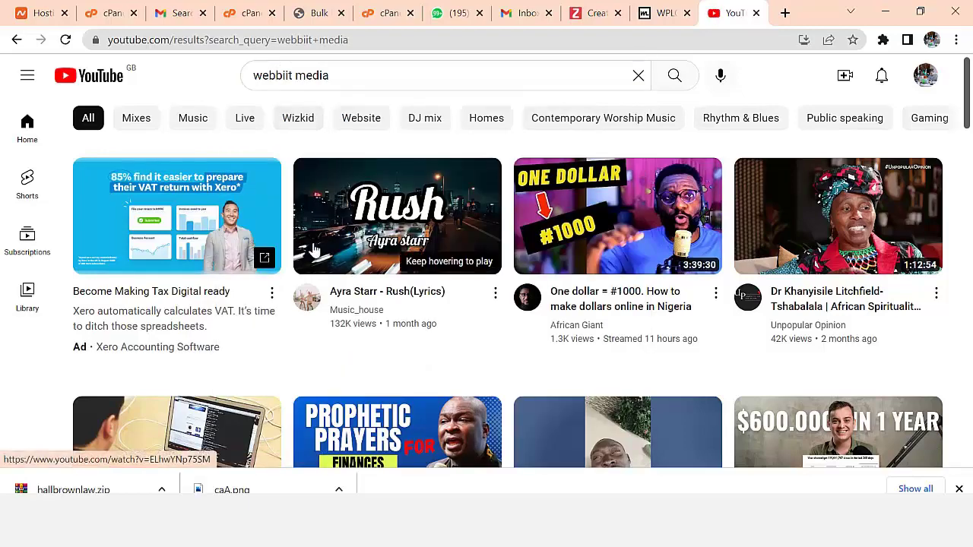
{"action": "scroll", "coordinate": [400, 266], "scroll_direction": "down", "scroll_amount": 1}
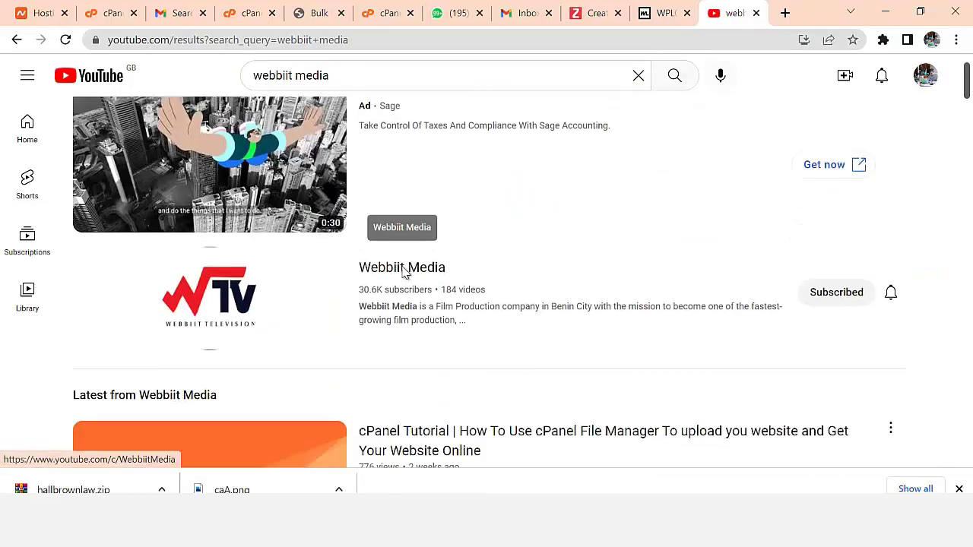
{"action": "left_click", "coordinate": [401, 270]}
{"action": "scroll", "coordinate": [406, 259], "scroll_direction": "down", "scroll_amount": 3}
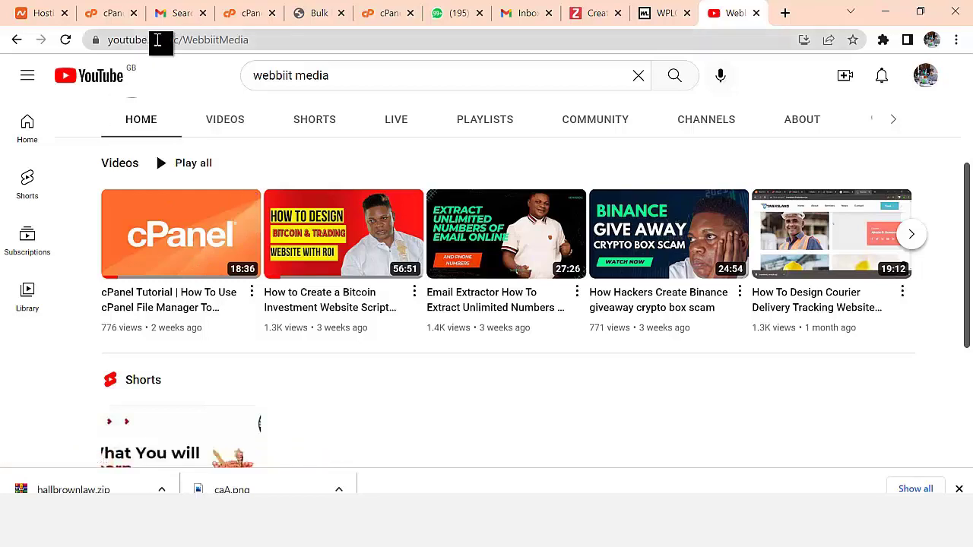
Return to the cPanel home tab and open File Manager from the file tools.
{"action": "left_click", "coordinate": [105, 23]}
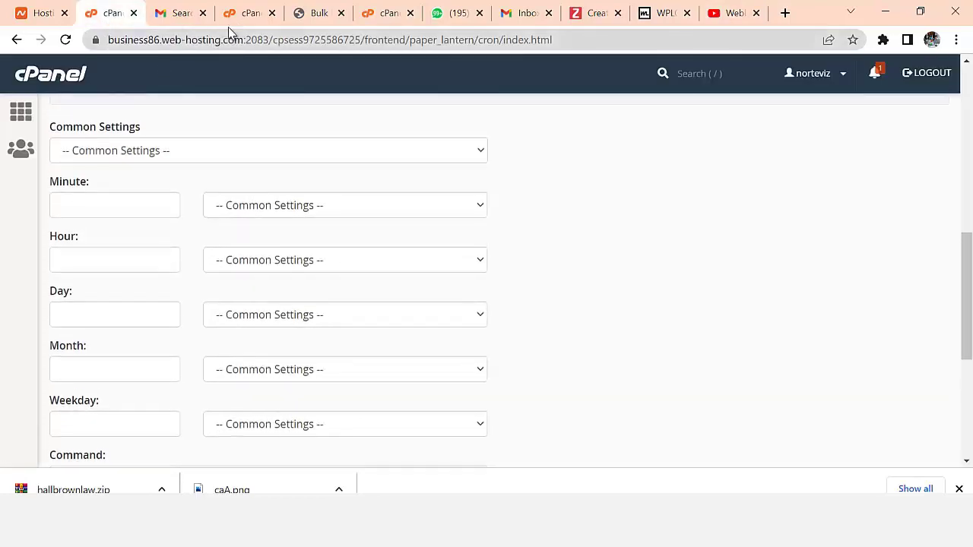
{"action": "left_click", "coordinate": [241, 21]}
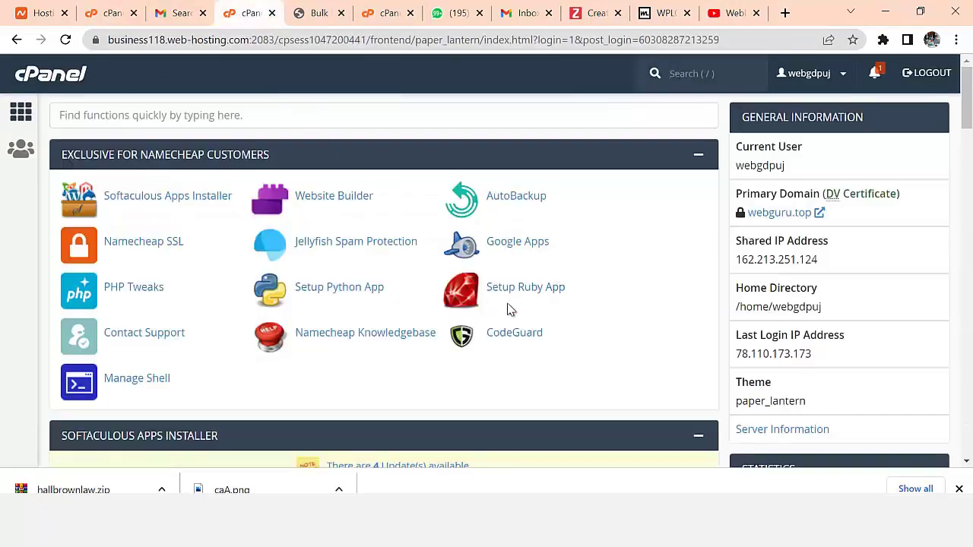
{"action": "scroll", "coordinate": [425, 353], "scroll_direction": "down", "scroll_amount": 3}
{"action": "scroll", "coordinate": [411, 374], "scroll_direction": "up", "scroll_amount": 3}
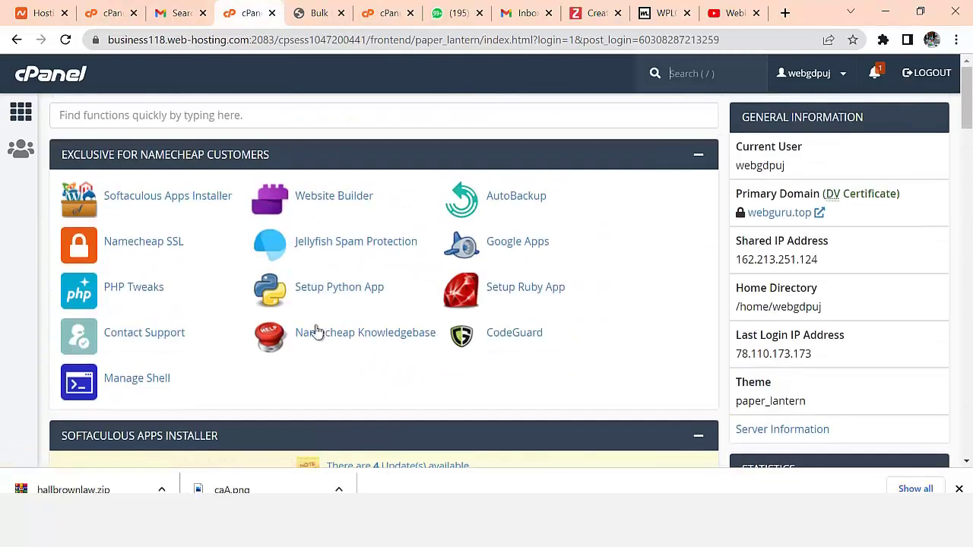
{"action": "left_click", "coordinate": [134, 117]}
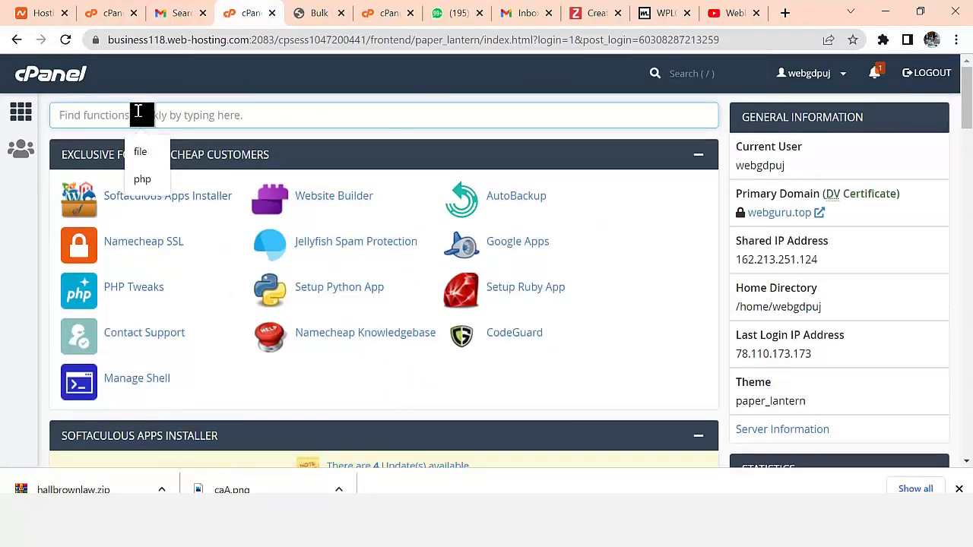
{"action": "left_click", "coordinate": [139, 151]}
{"action": "left_click", "coordinate": [130, 195]}
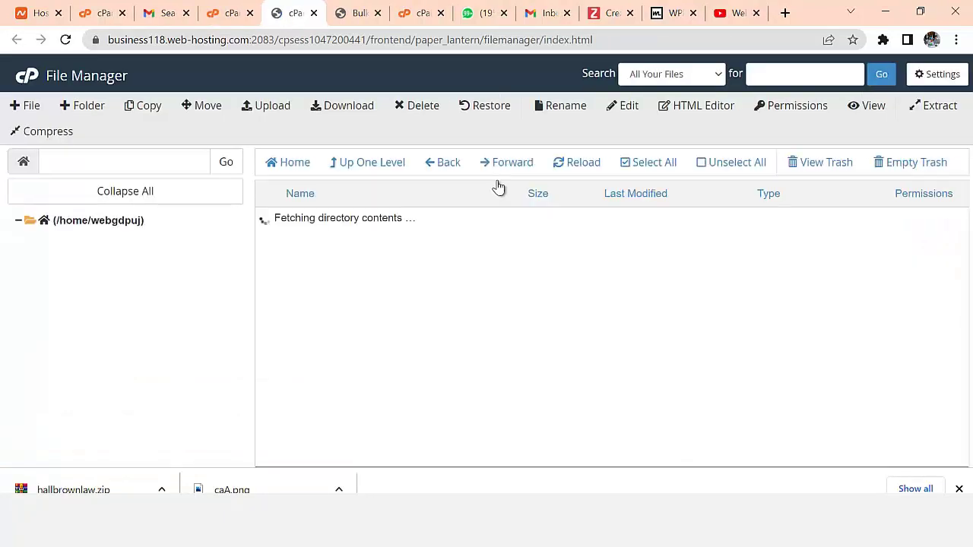
Show the contents of public_html in File Manager.
{"action": "scroll", "coordinate": [392, 293], "scroll_direction": "down", "scroll_amount": 3}
{"action": "scroll", "coordinate": [228, 365], "scroll_direction": "down", "scroll_amount": 1}
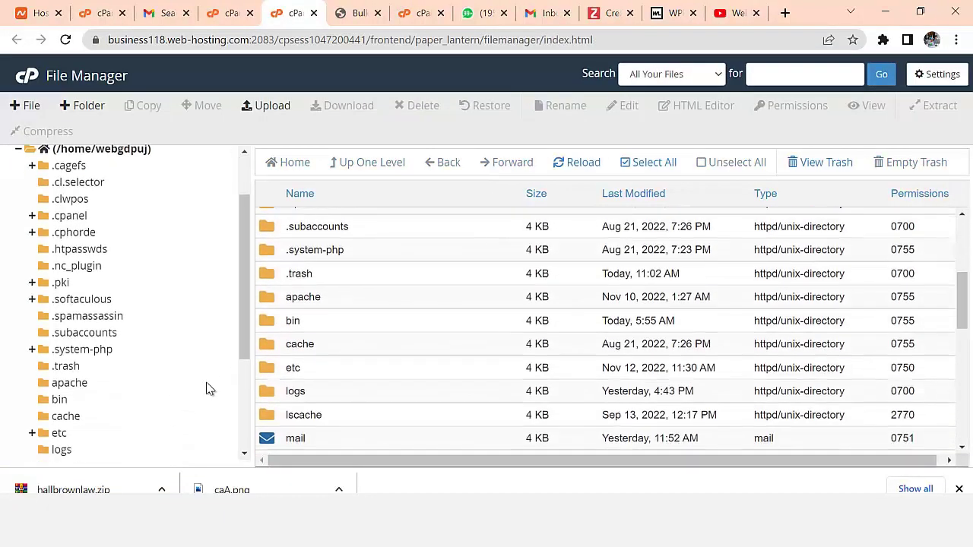
{"action": "scroll", "coordinate": [175, 392], "scroll_direction": "down", "scroll_amount": 3}
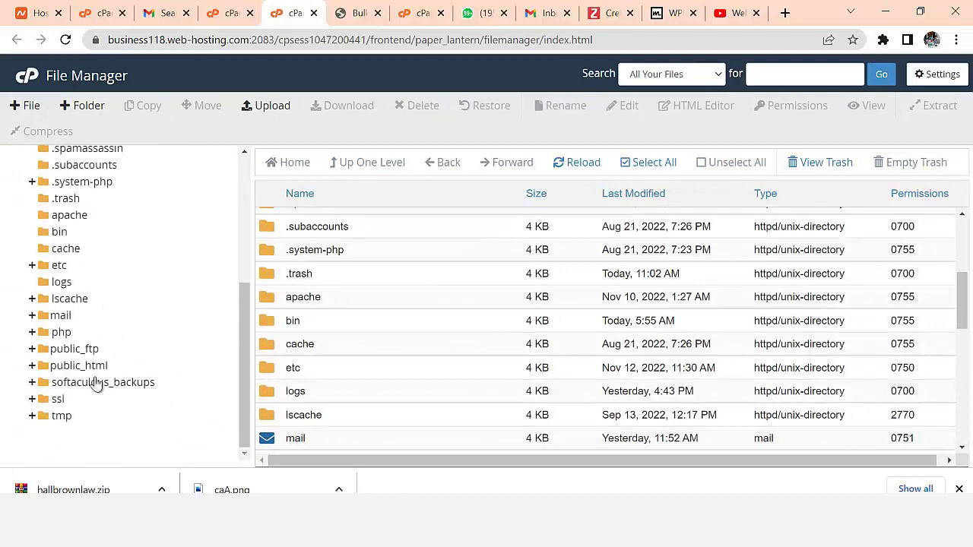
{"action": "left_click", "coordinate": [102, 366]}
{"action": "scroll", "coordinate": [391, 386], "scroll_direction": "down", "scroll_amount": 4}
{"action": "scroll", "coordinate": [378, 365], "scroll_direction": "up", "scroll_amount": 4}
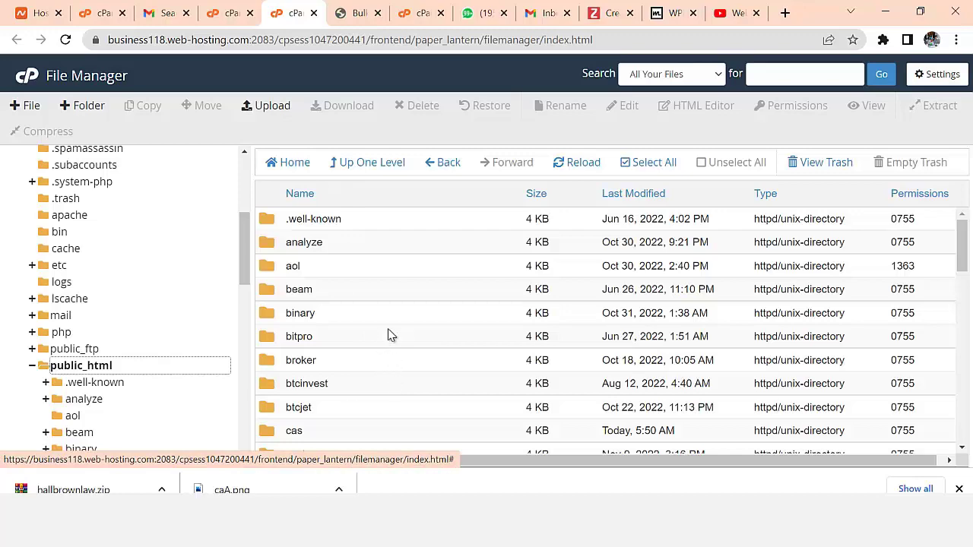
{"action": "scroll", "coordinate": [323, 353], "scroll_direction": "down", "scroll_amount": 2}
{"action": "scroll", "coordinate": [323, 353], "scroll_direction": "down", "scroll_amount": 10}
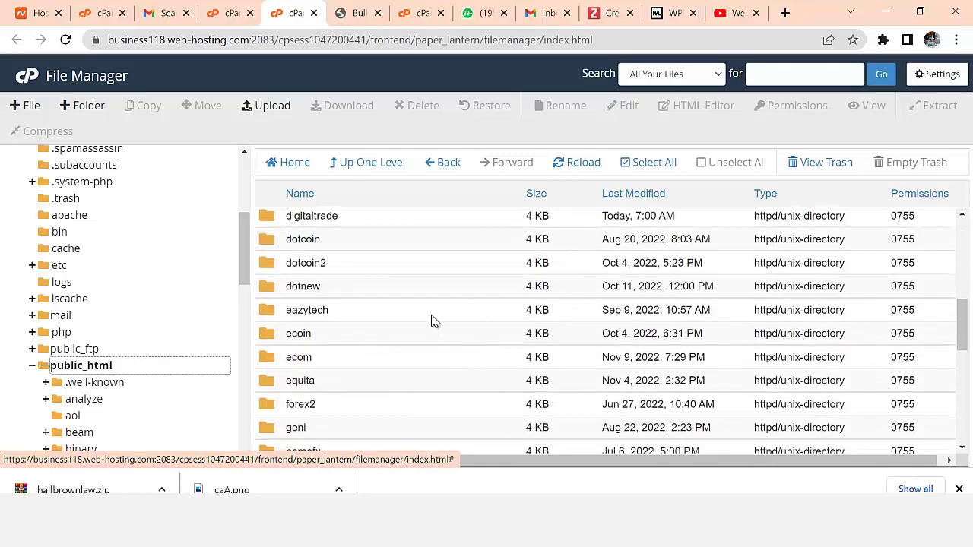
{"action": "scroll", "coordinate": [380, 434], "scroll_direction": "up", "scroll_amount": 10}
{"action": "scroll", "coordinate": [318, 380], "scroll_direction": "up", "scroll_amount": 3}
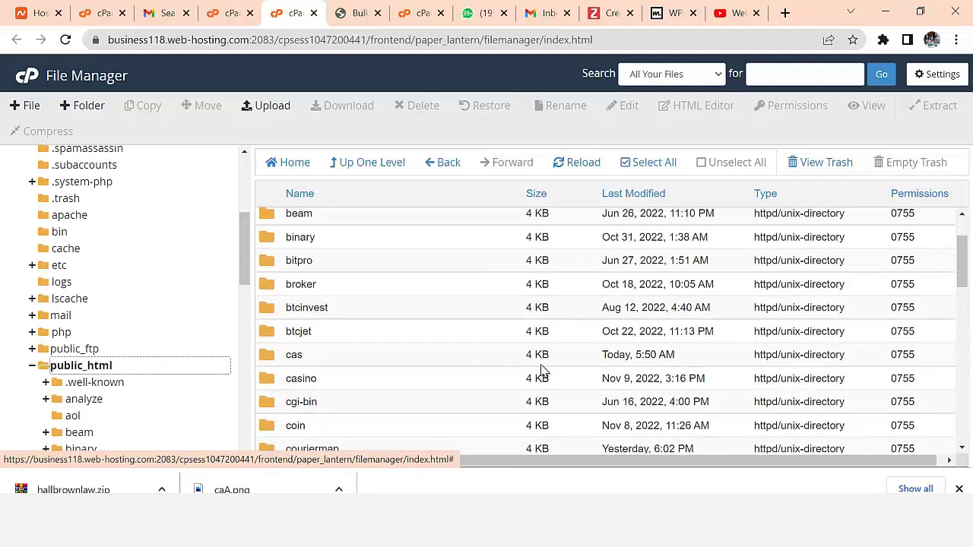
Create a folder named 'law' in public_html and open it.
{"action": "left_click", "coordinate": [85, 105]}
{"action": "type", "text": "law"}
{"action": "left_click", "coordinate": [585, 335]}
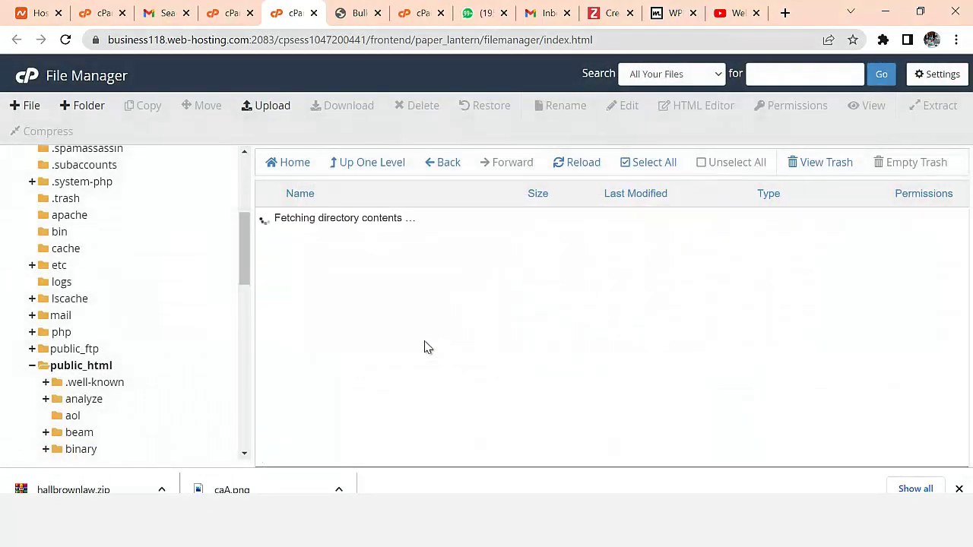
{"action": "scroll", "coordinate": [334, 319], "scroll_direction": "down", "scroll_amount": 2}
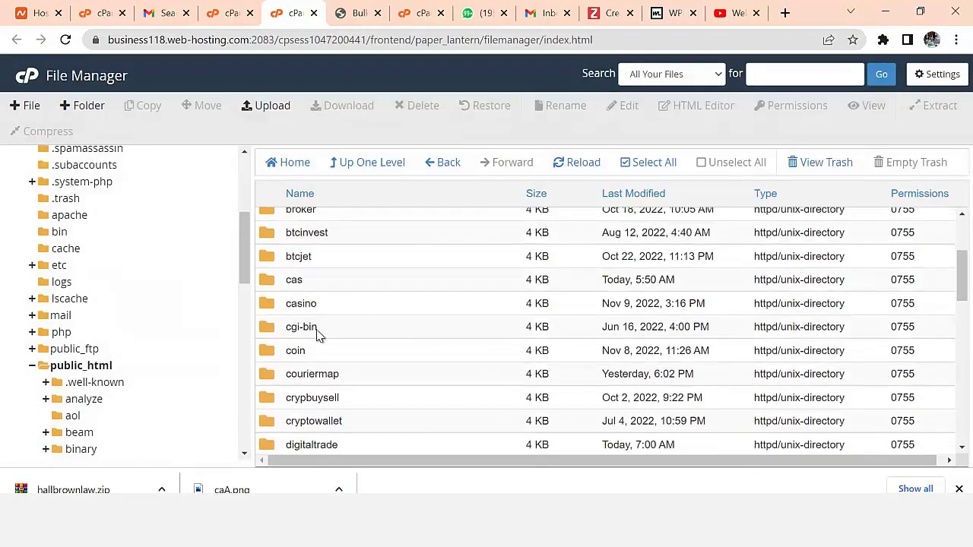
{"action": "scroll", "coordinate": [337, 347], "scroll_direction": "down", "scroll_amount": 3}
{"action": "scroll", "coordinate": [302, 384], "scroll_direction": "down", "scroll_amount": 5}
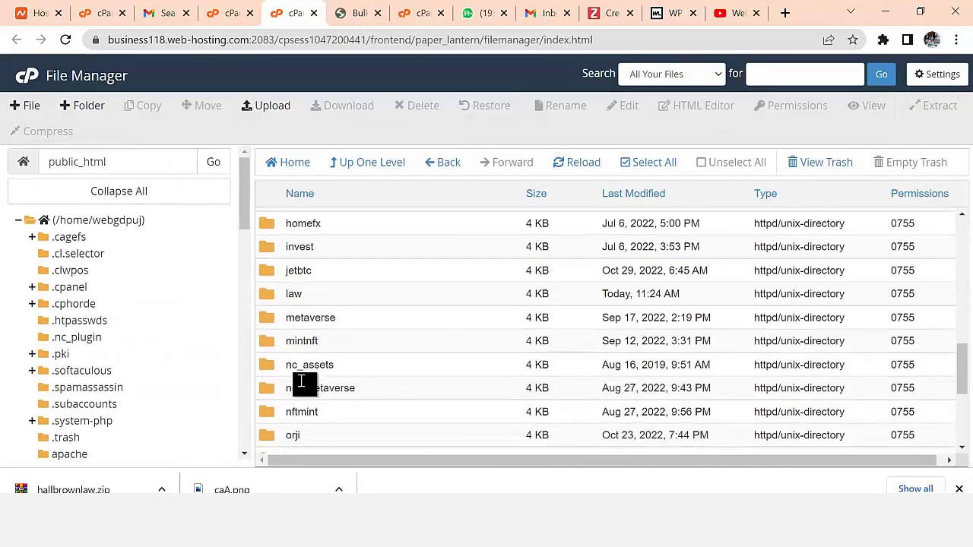
{"action": "double_click", "coordinate": [272, 298]}
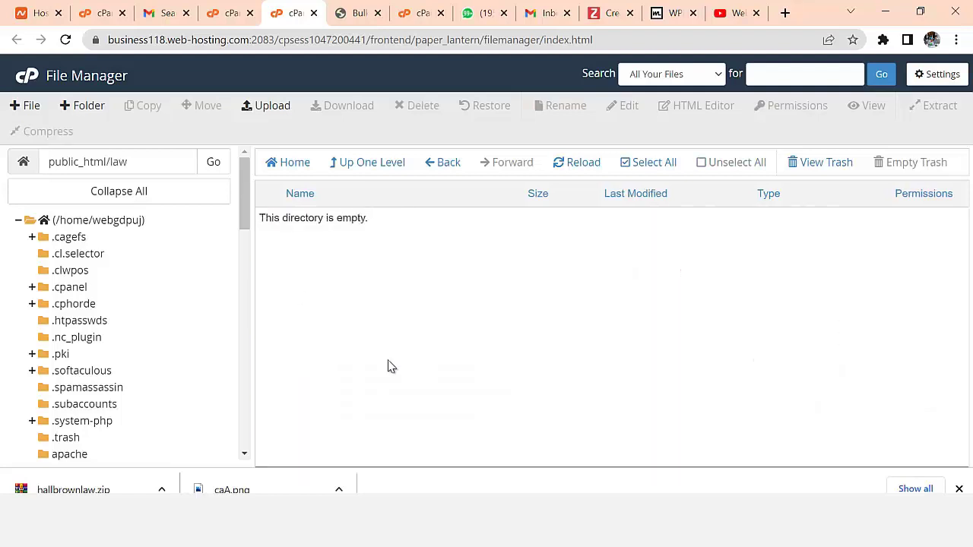
Upload hallbrownlaw.zip from the Downloads folder into public_html/law.
{"action": "left_click", "coordinate": [259, 104]}
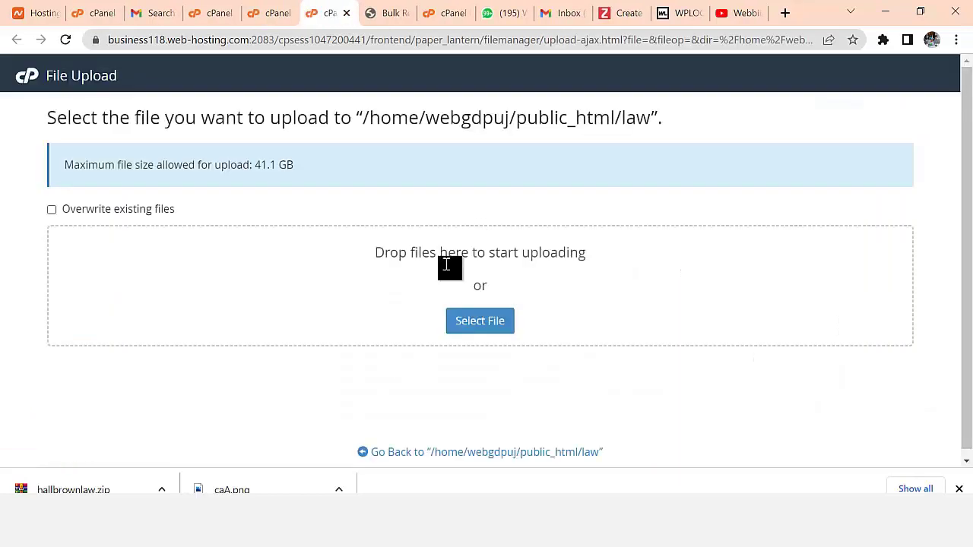
{"action": "left_click", "coordinate": [474, 320]}
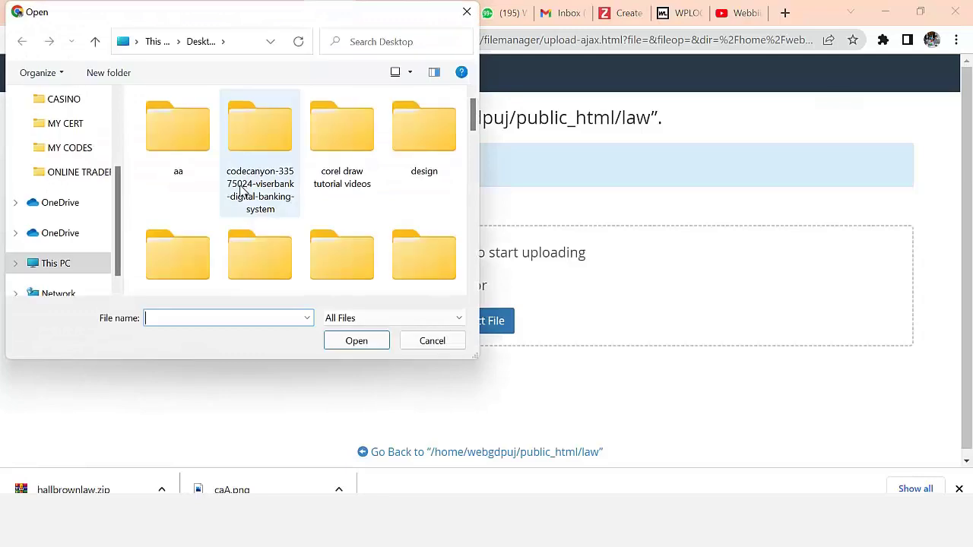
{"action": "scroll", "coordinate": [102, 195], "scroll_direction": "up", "scroll_amount": 3}
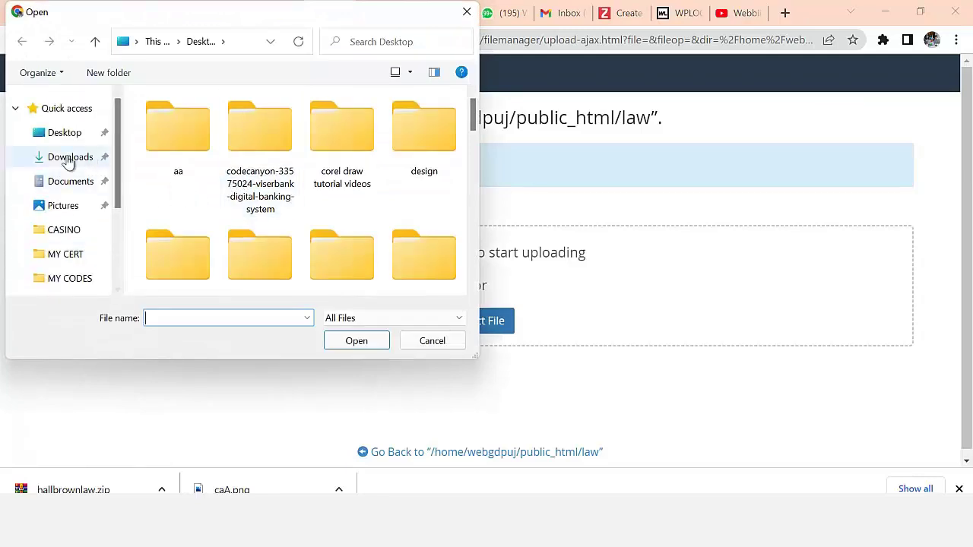
{"action": "left_click", "coordinate": [70, 157]}
{"action": "double_click", "coordinate": [182, 148]}
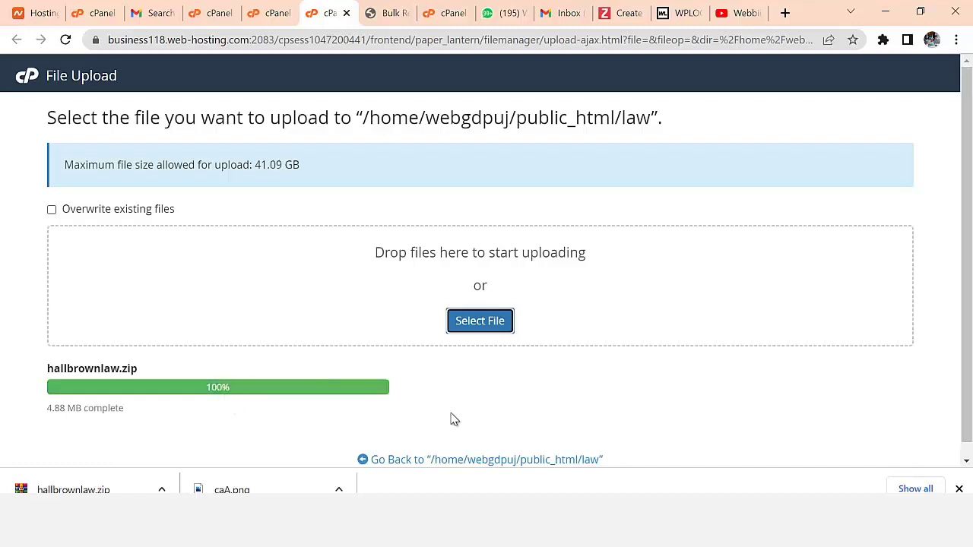
Extract hallbrownlaw.zip into the law folder and check the extracted hallbrownlaw folder.
{"action": "left_click", "coordinate": [478, 460]}
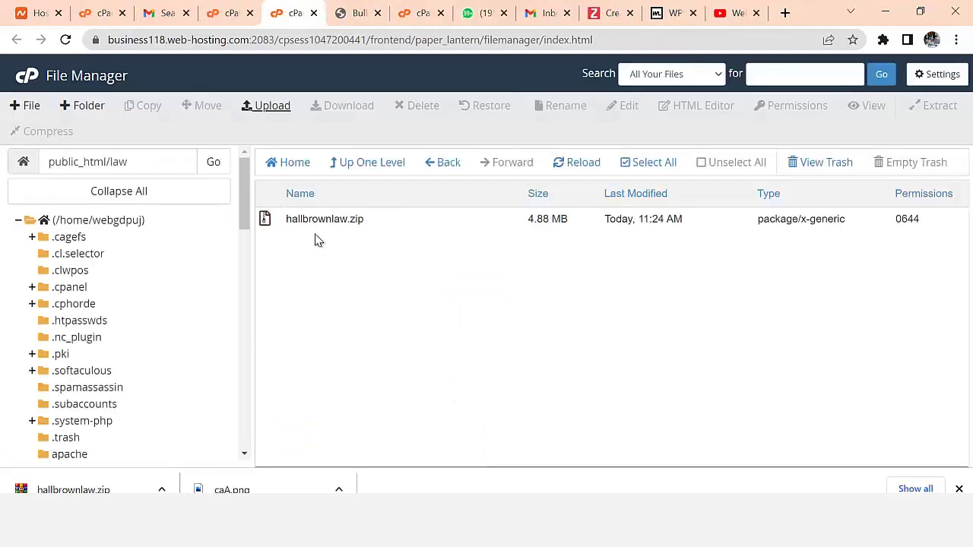
{"action": "right_click", "coordinate": [318, 219]}
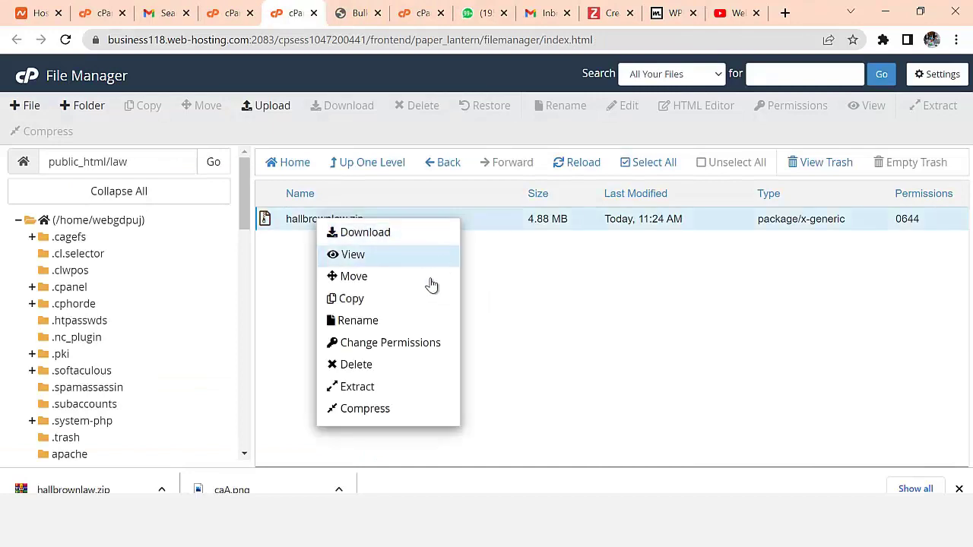
{"action": "left_click", "coordinate": [365, 388]}
{"action": "left_click", "coordinate": [613, 339]}
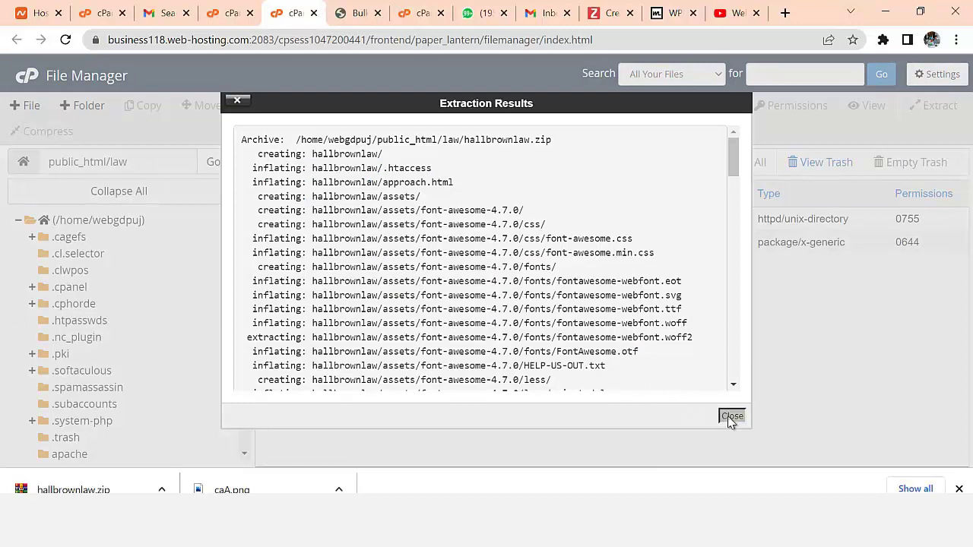
{"action": "left_click", "coordinate": [732, 416]}
{"action": "double_click", "coordinate": [266, 220]}
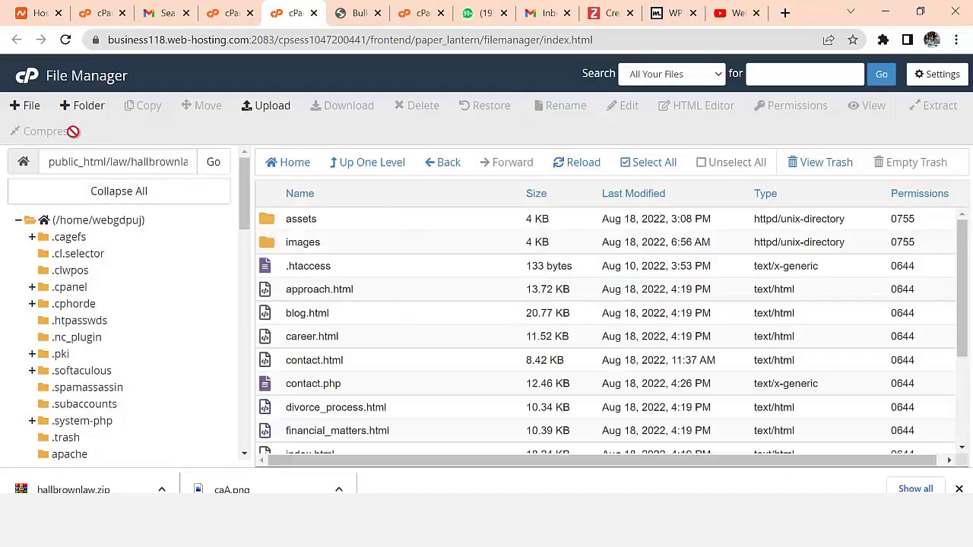
{"action": "left_click", "coordinate": [438, 172]}
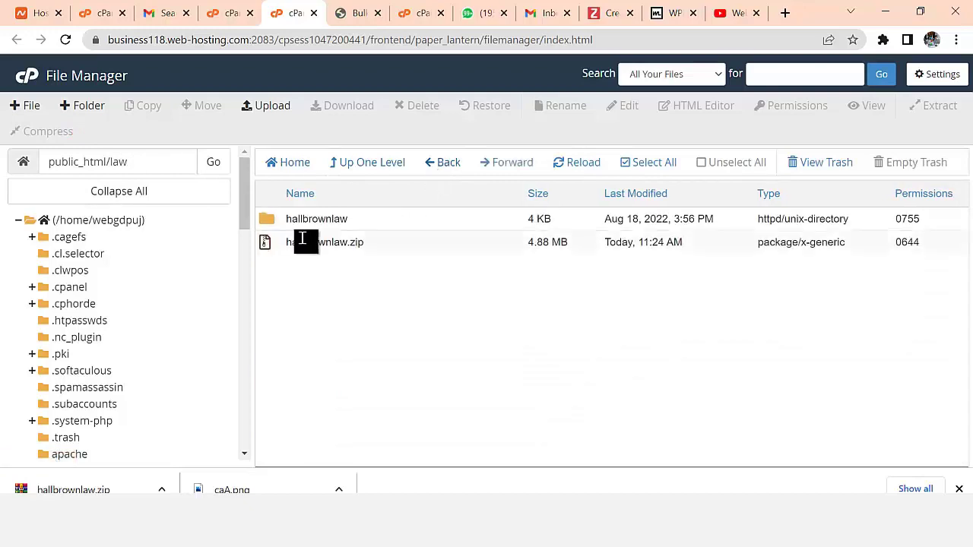
Permanently delete hallbrownlaw.zip, skipping the trash.
{"action": "right_click", "coordinate": [303, 242]}
{"action": "left_click", "coordinate": [346, 386]}
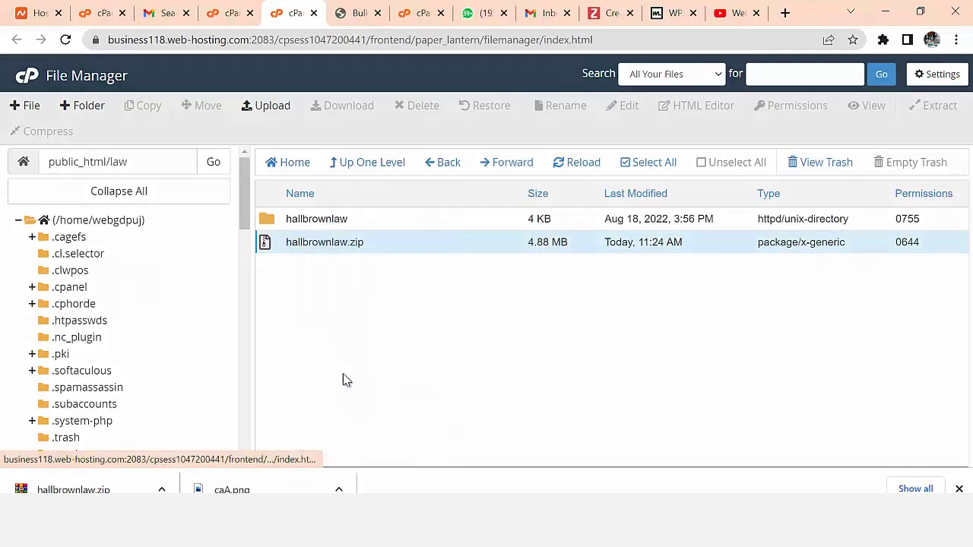
{"action": "left_click", "coordinate": [331, 267]}
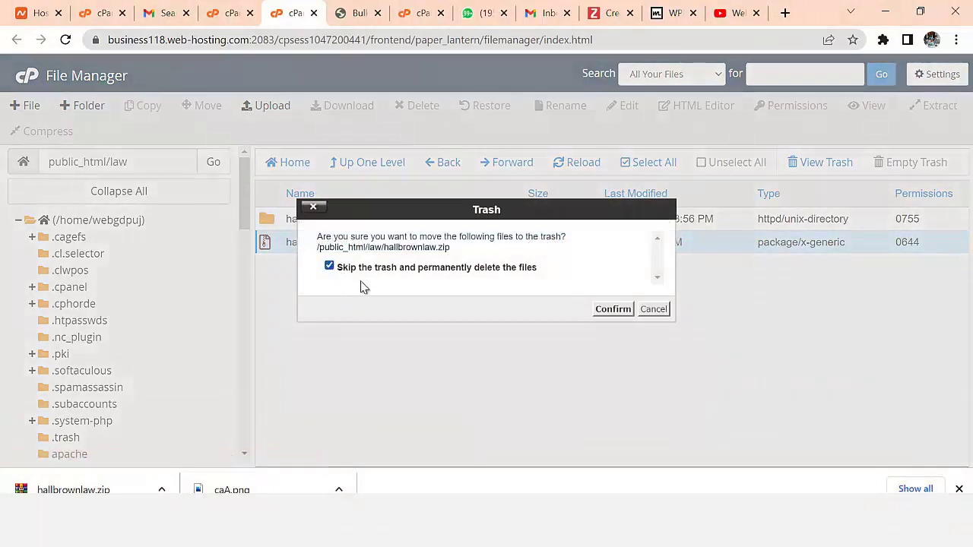
{"action": "left_click", "coordinate": [613, 309]}
Move all files from the hallbrownlaw folder up to /public_html/law.
{"action": "double_click", "coordinate": [265, 218]}
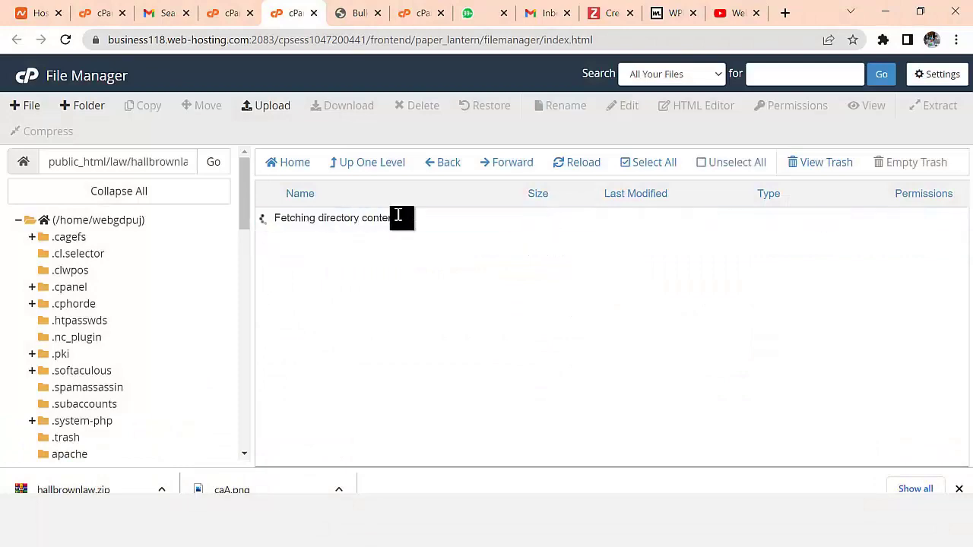
{"action": "left_click", "coordinate": [645, 165]}
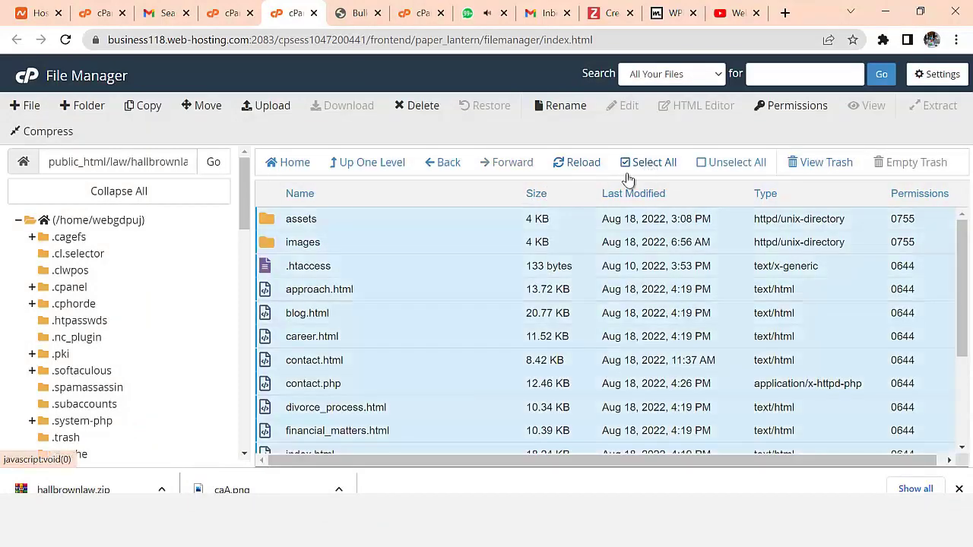
{"action": "left_click", "coordinate": [201, 105]}
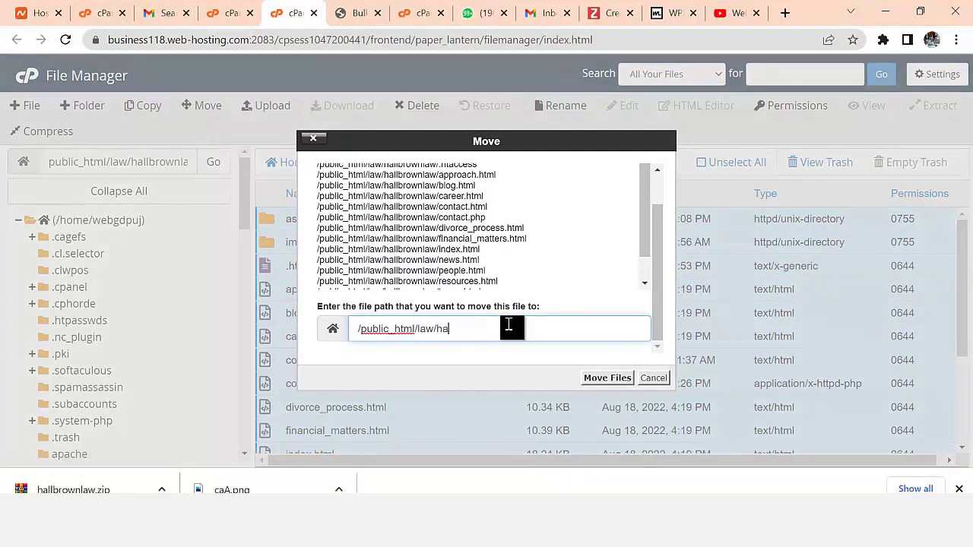
{"action": "left_click", "coordinate": [607, 378]}
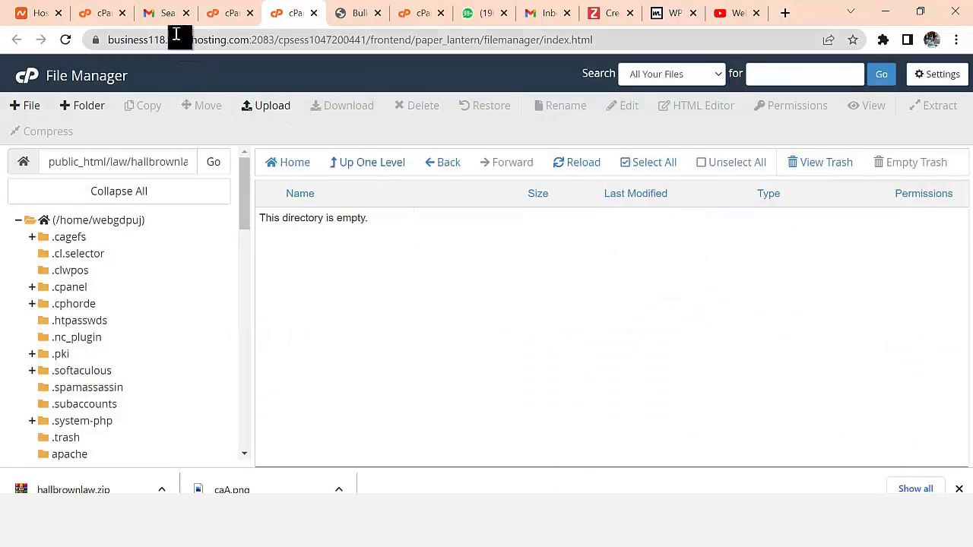
Open the primary domain site at webguru.top/law in a new tab.
{"action": "left_click", "coordinate": [228, 12]}
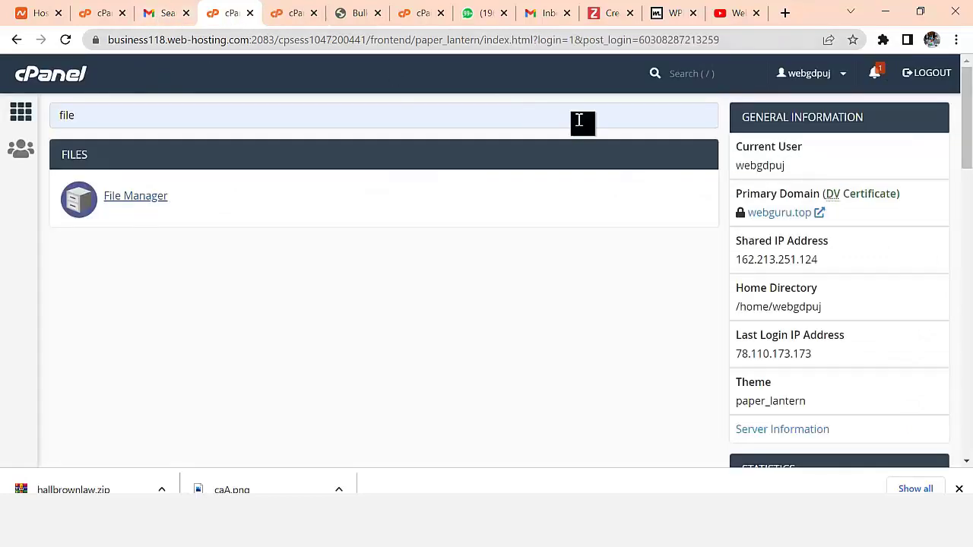
{"action": "left_click", "coordinate": [814, 215]}
{"action": "left_click", "coordinate": [289, 40]}
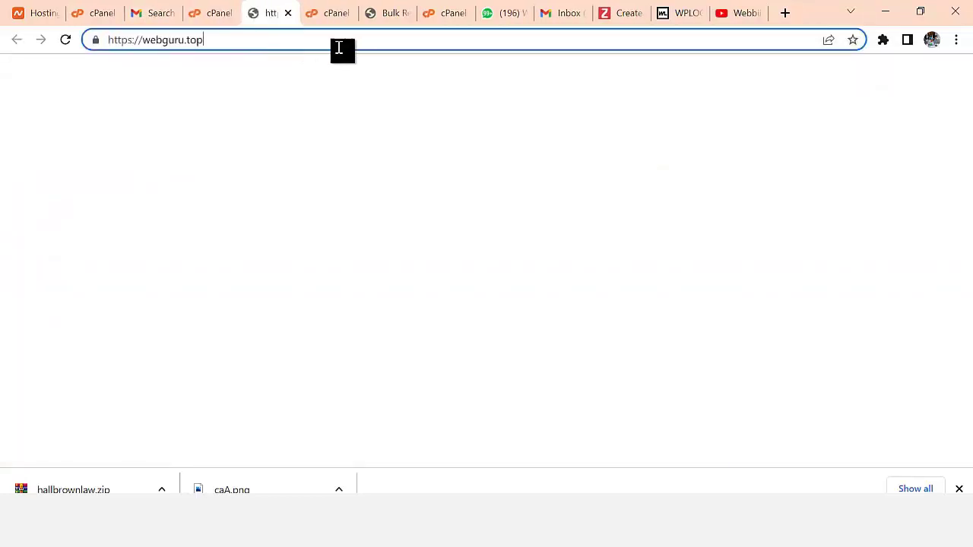
{"action": "type", "text": "/law"}
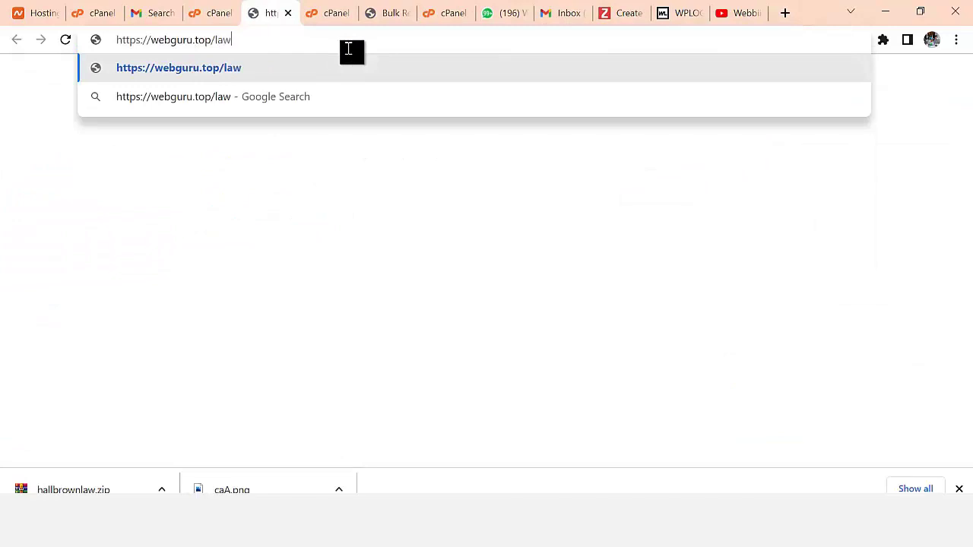
{"action": "key", "text": "Return"}
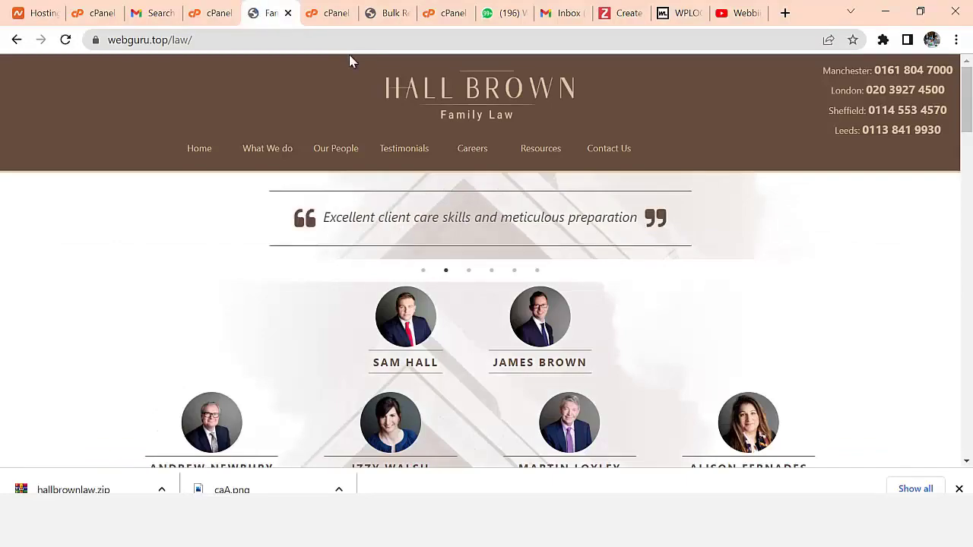
Browse the Hall Brown site and copy the header logo's image address.
{"action": "scroll", "coordinate": [441, 155], "scroll_direction": "down", "scroll_amount": 7}
{"action": "scroll", "coordinate": [647, 266], "scroll_direction": "down", "scroll_amount": 20}
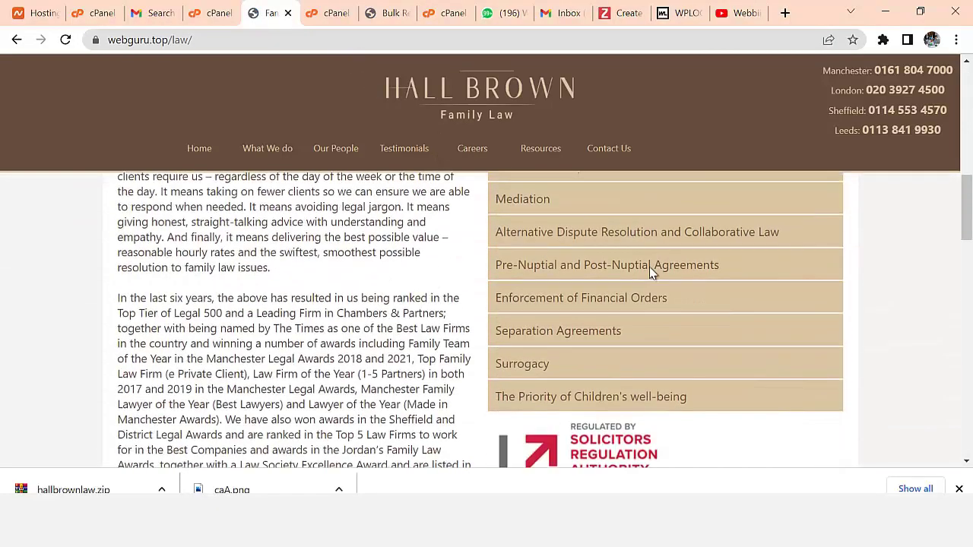
{"action": "scroll", "coordinate": [650, 270], "scroll_direction": "down", "scroll_amount": 10}
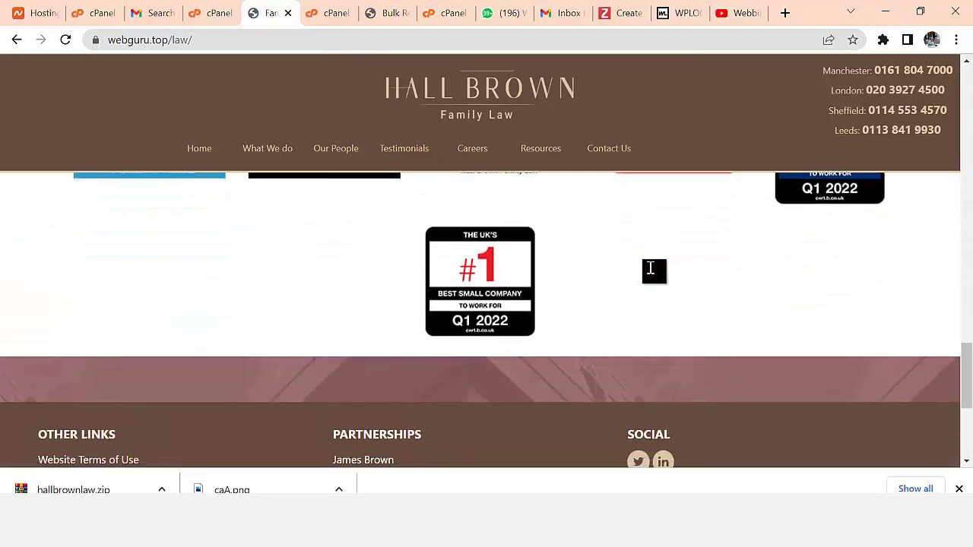
{"action": "scroll", "coordinate": [652, 270], "scroll_direction": "up", "scroll_amount": 20}
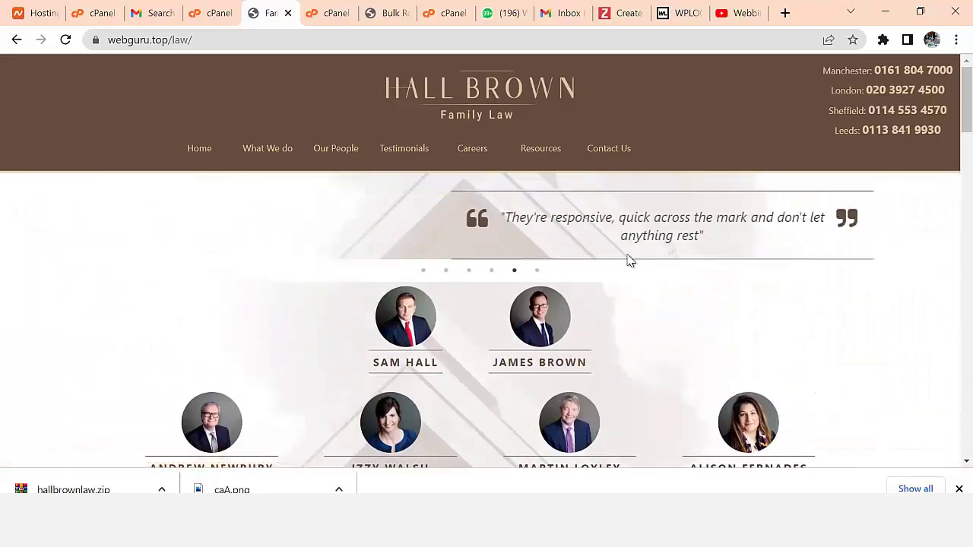
{"action": "scroll", "coordinate": [461, 244], "scroll_direction": "down", "scroll_amount": 6}
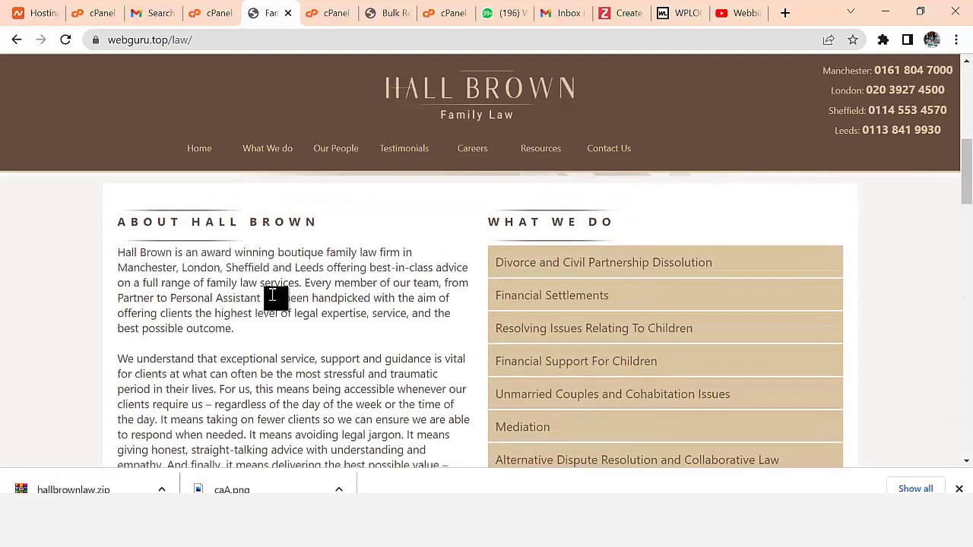
{"action": "scroll", "coordinate": [274, 298], "scroll_direction": "down", "scroll_amount": 3}
{"action": "scroll", "coordinate": [586, 298], "scroll_direction": "up", "scroll_amount": 8}
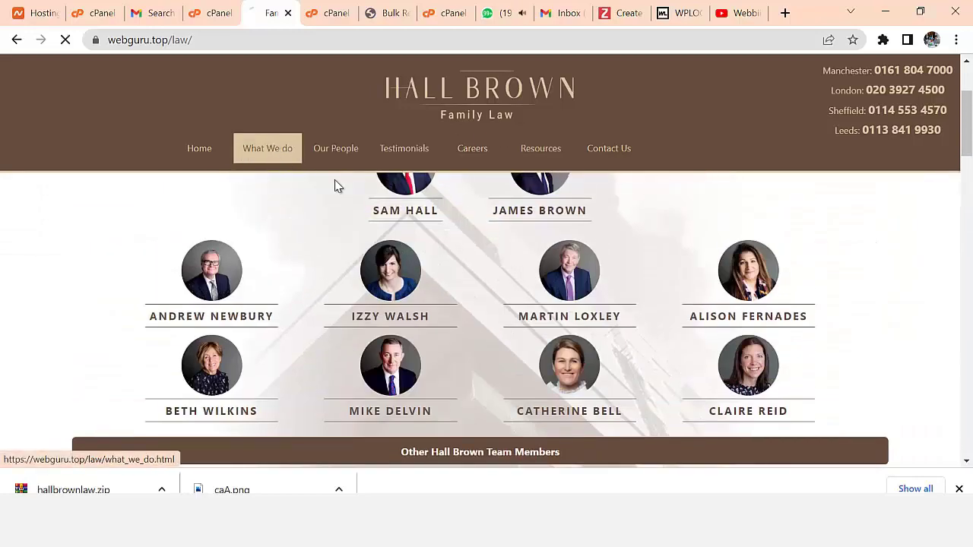
{"action": "scroll", "coordinate": [502, 334], "scroll_direction": "down", "scroll_amount": 6}
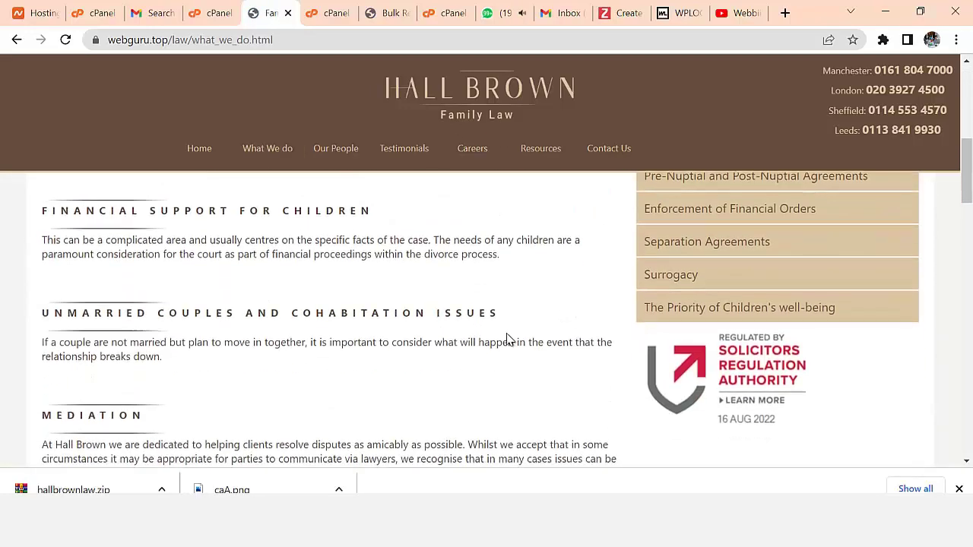
{"action": "scroll", "coordinate": [533, 343], "scroll_direction": "down", "scroll_amount": 8}
{"action": "scroll", "coordinate": [487, 338], "scroll_direction": "up", "scroll_amount": 15}
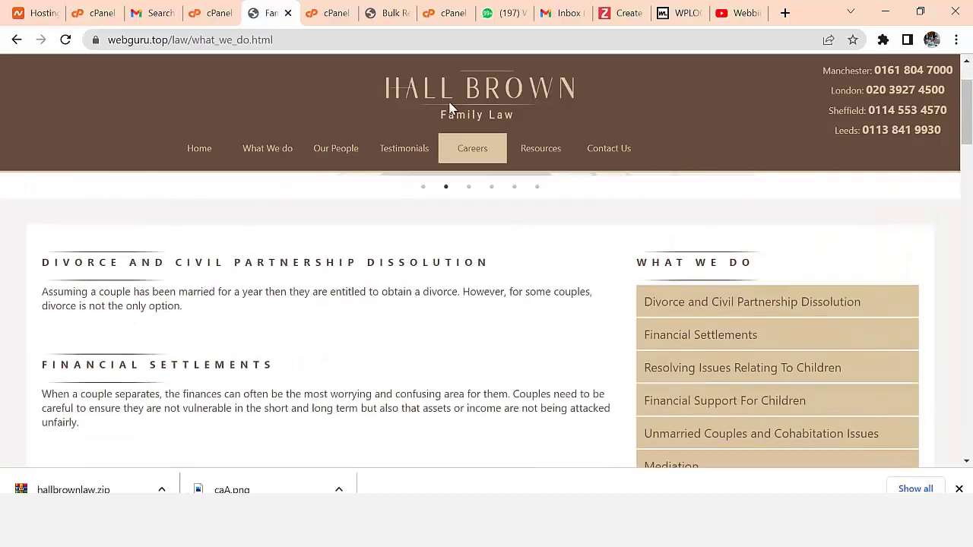
{"action": "scroll", "coordinate": [456, 106], "scroll_direction": "up", "scroll_amount": 1}
{"action": "right_click", "coordinate": [473, 96]}
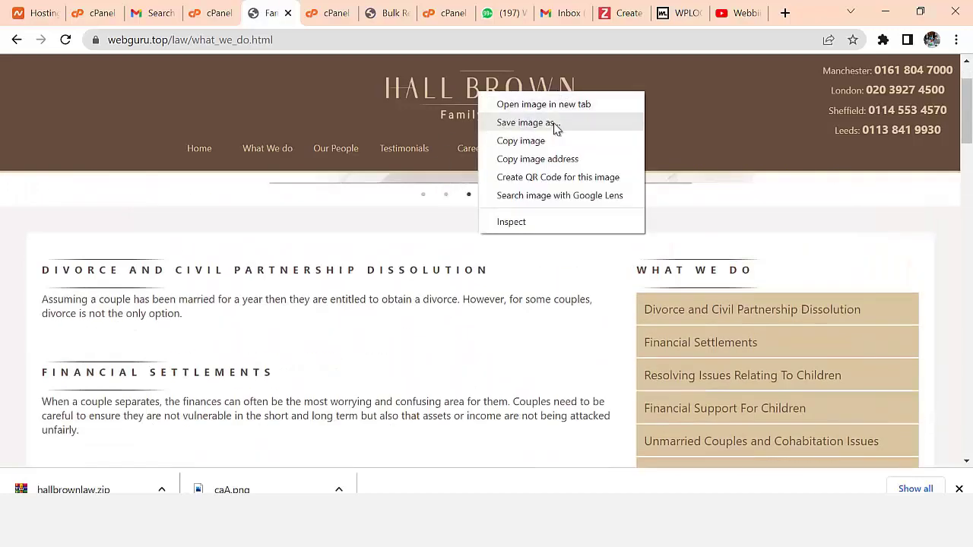
{"action": "scroll", "coordinate": [558, 289], "scroll_direction": "up", "scroll_amount": 1}
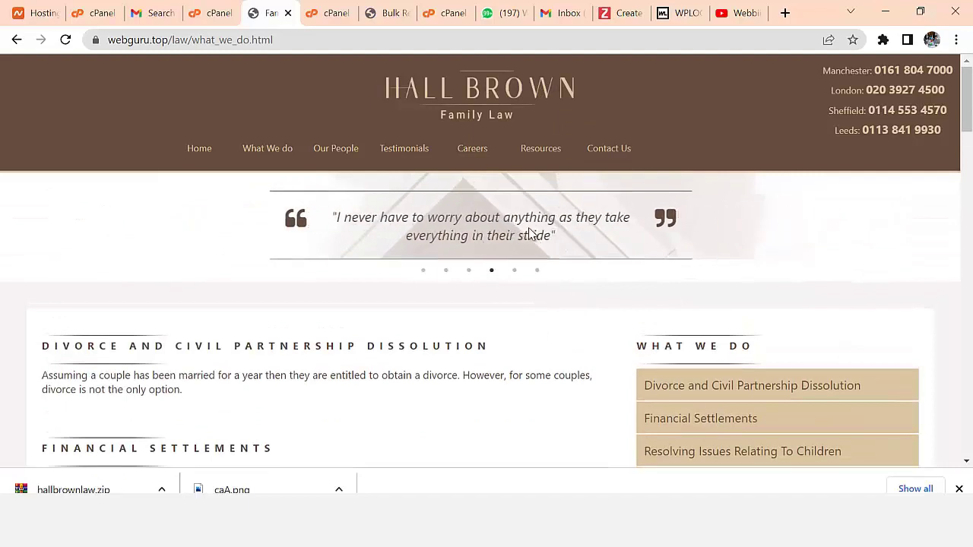
{"action": "right_click", "coordinate": [468, 89]}
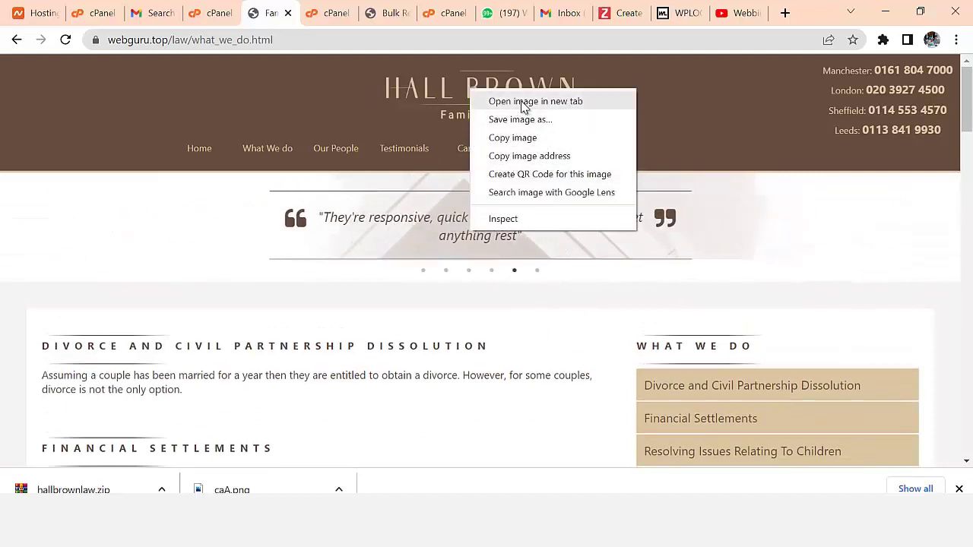
{"action": "left_click", "coordinate": [517, 156]}
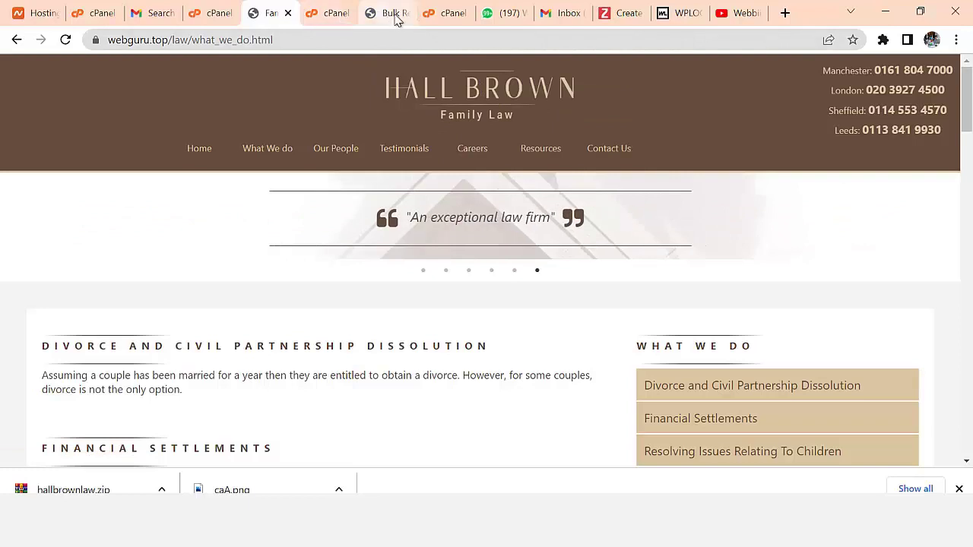
Open the copied logo.png address in a new tab.
{"action": "left_click", "coordinate": [784, 13]}
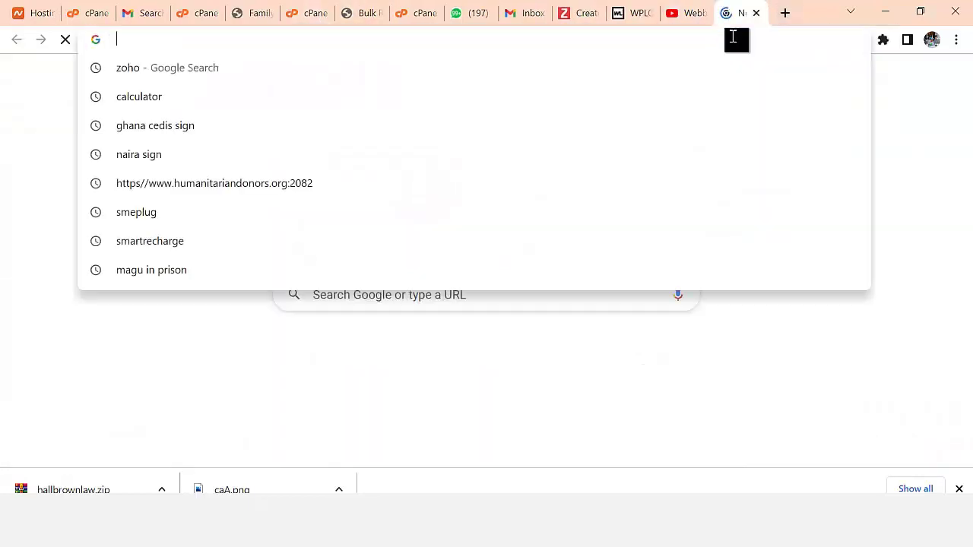
{"action": "type", "text": "https://webguru.top/law/images/logo.png"}
{"action": "key", "text": "Return"}
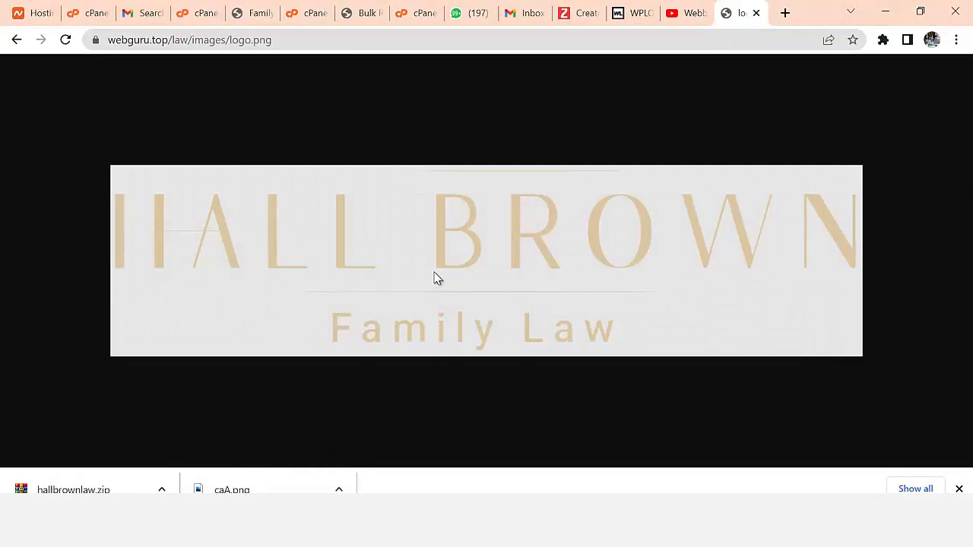
Save logo.png to the Desktop, then bring up Windows search.
{"action": "right_click", "coordinate": [487, 228]}
{"action": "left_click", "coordinate": [532, 257]}
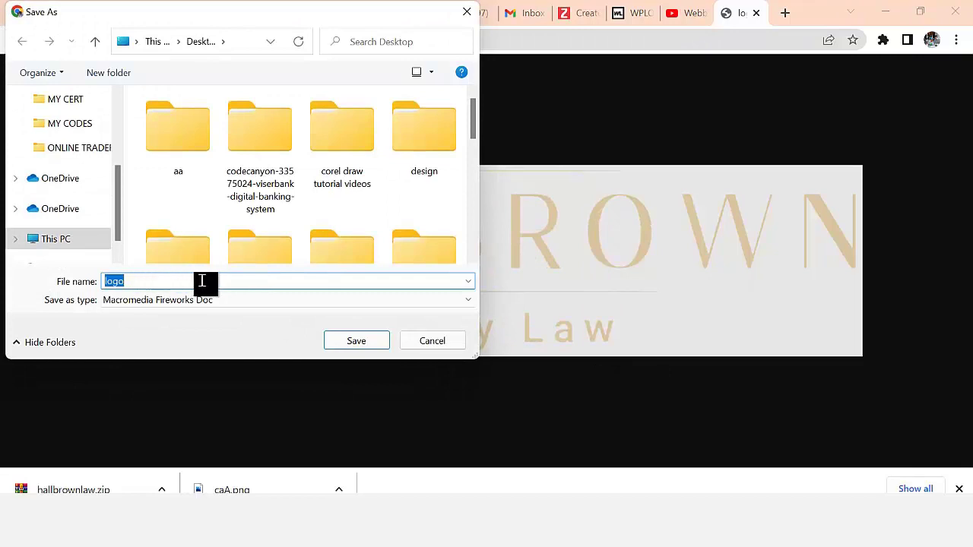
{"action": "left_click", "coordinate": [378, 342]}
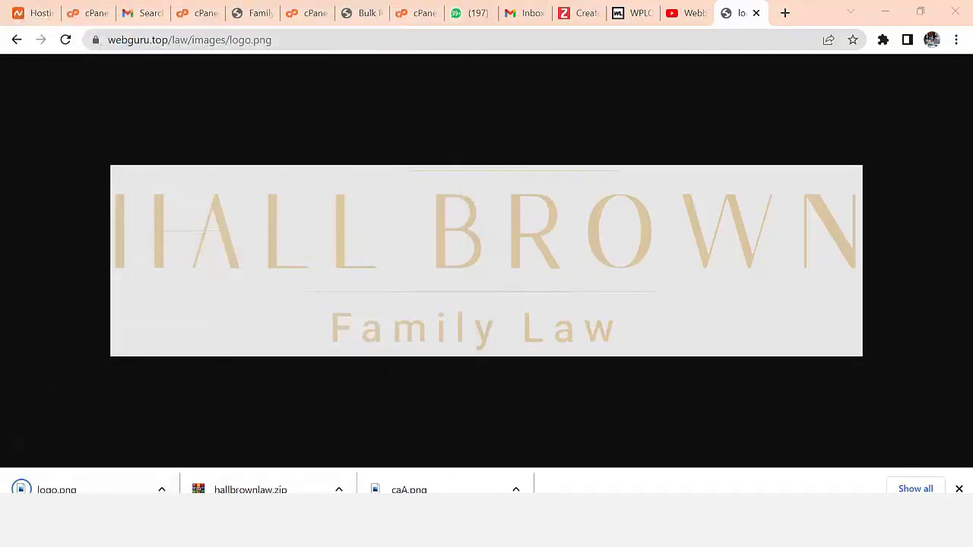
{"action": "key", "text": "super"}
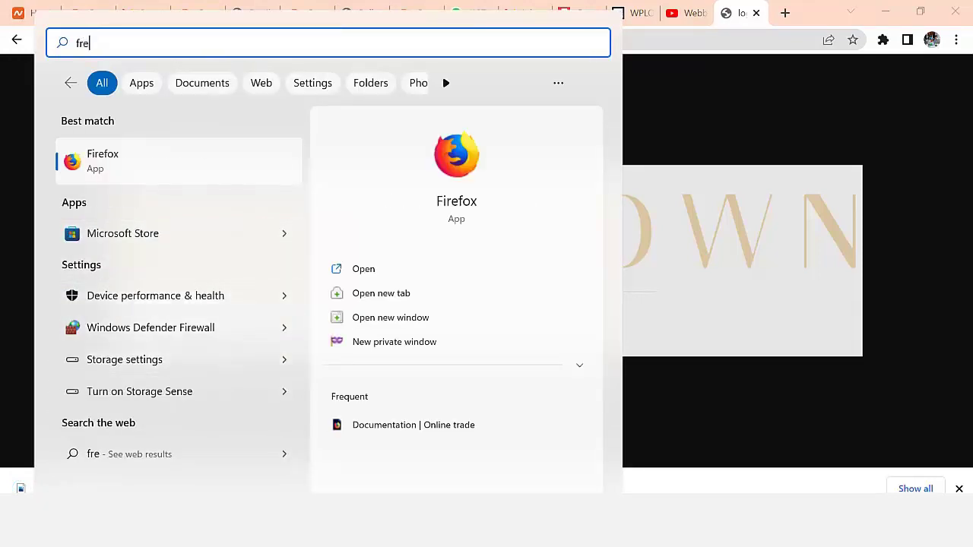
Launch Macromedia Fireworks 8 from Windows search.
{"action": "key", "text": "Escape"}
{"action": "key", "text": "super"}
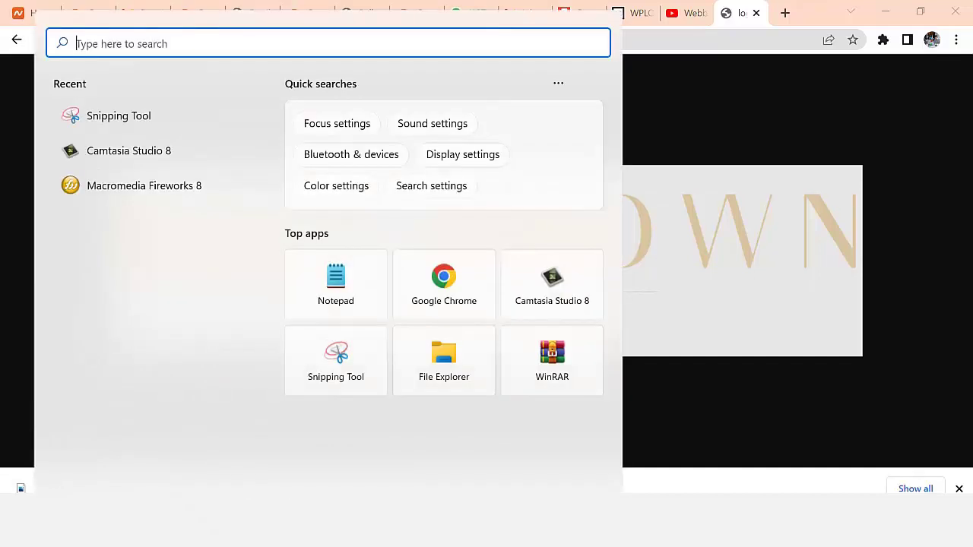
{"action": "type", "text": "fire"}
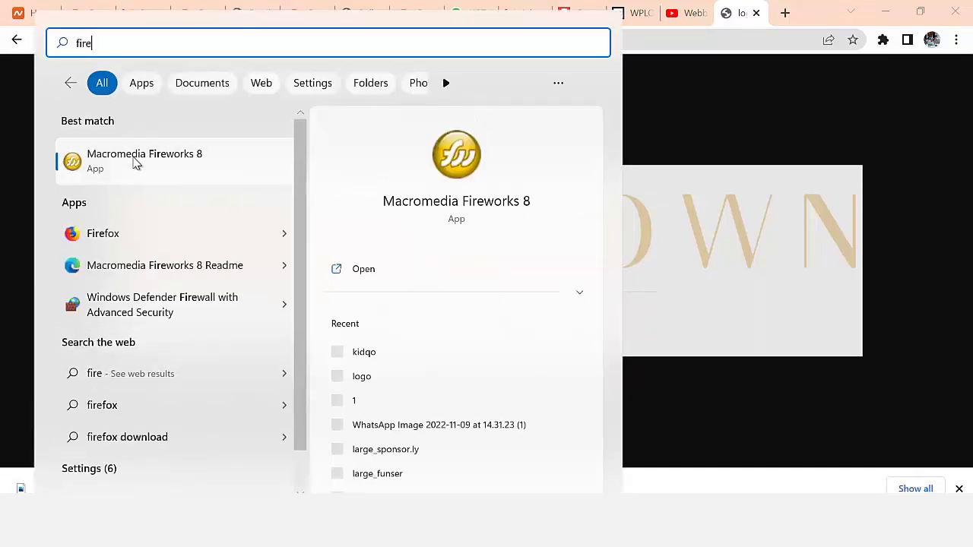
{"action": "left_click", "coordinate": [411, 238]}
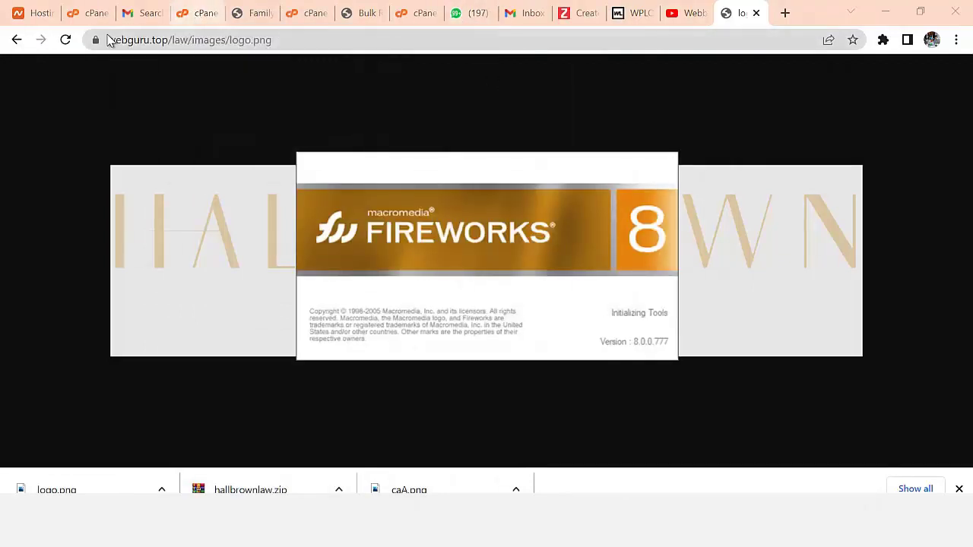
{"action": "left_click", "coordinate": [199, 14]}
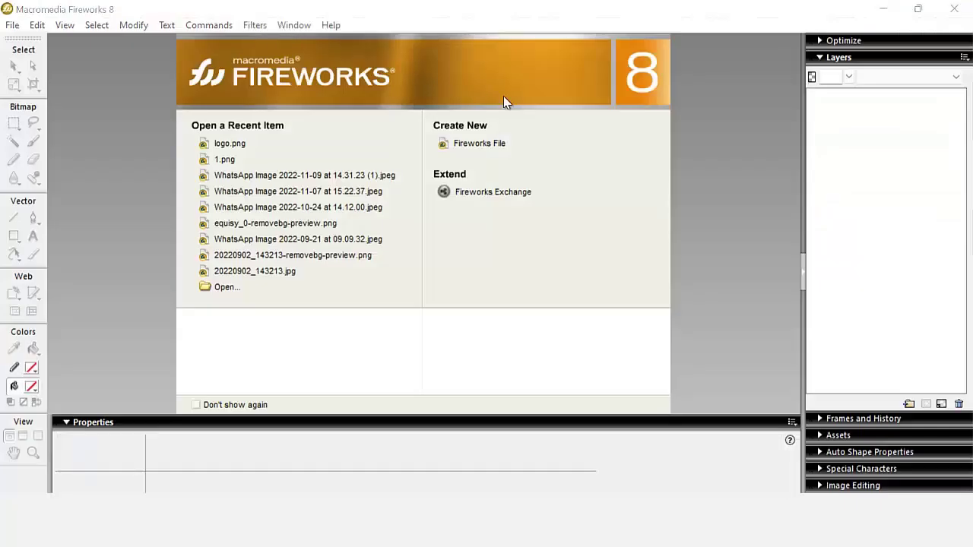
Open logo.png in Fireworks and delete the old HALL BROWN Family Law bitmap.
{"action": "left_click", "coordinate": [12, 25]}
{"action": "left_click", "coordinate": [38, 60]}
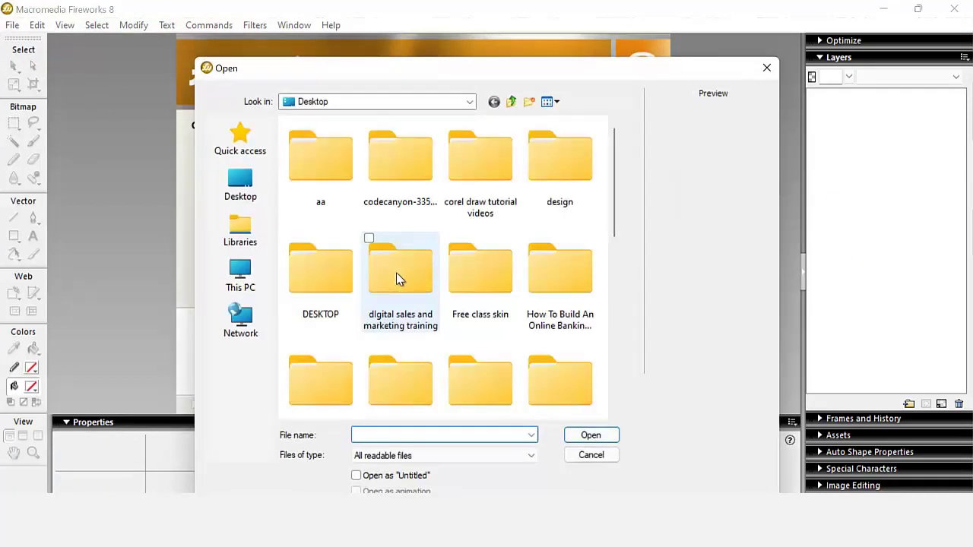
{"action": "scroll", "coordinate": [393, 278], "scroll_direction": "down", "scroll_amount": 5}
{"action": "left_click", "coordinate": [474, 284]}
{"action": "left_click", "coordinate": [586, 432]}
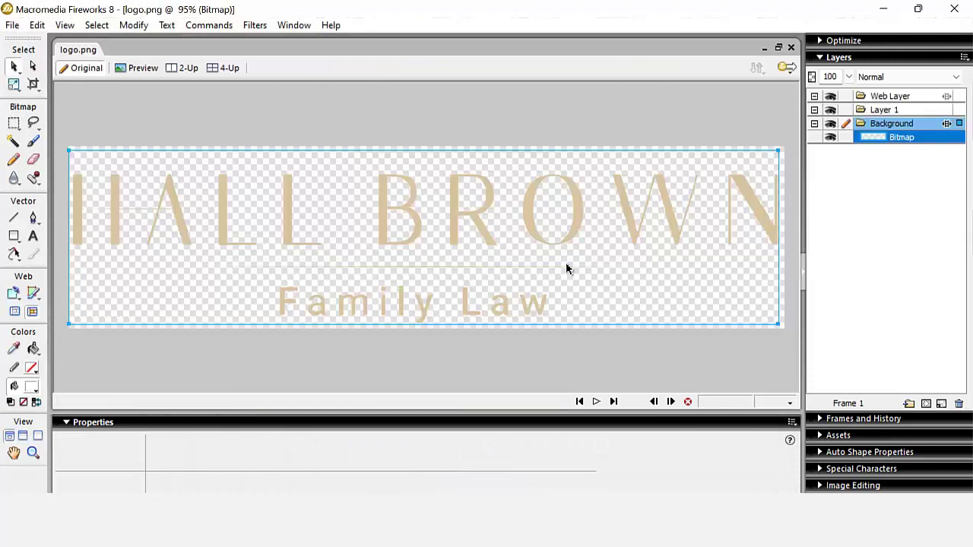
{"action": "left_click_drag", "start_coordinate": [508, 225], "coordinate": [496, 265]}
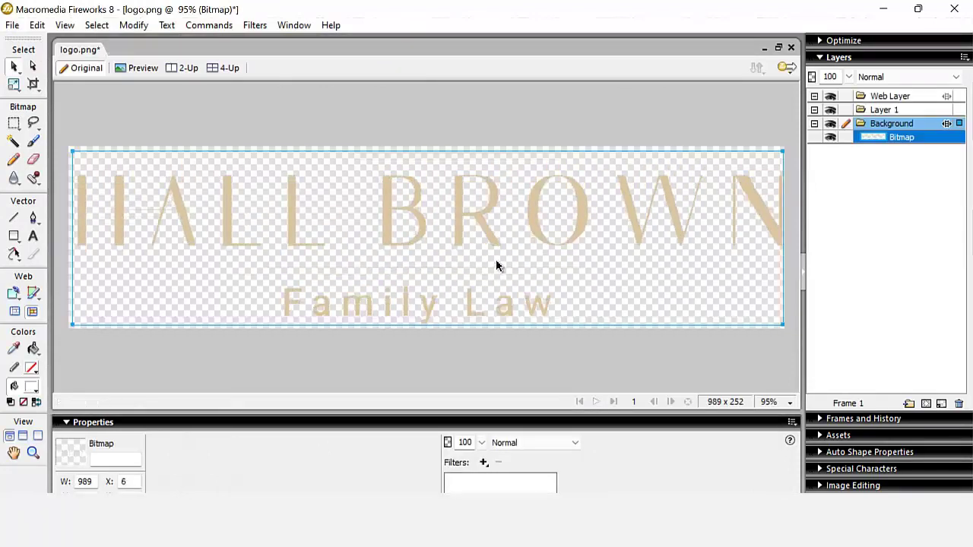
{"action": "key", "text": "Delete"}
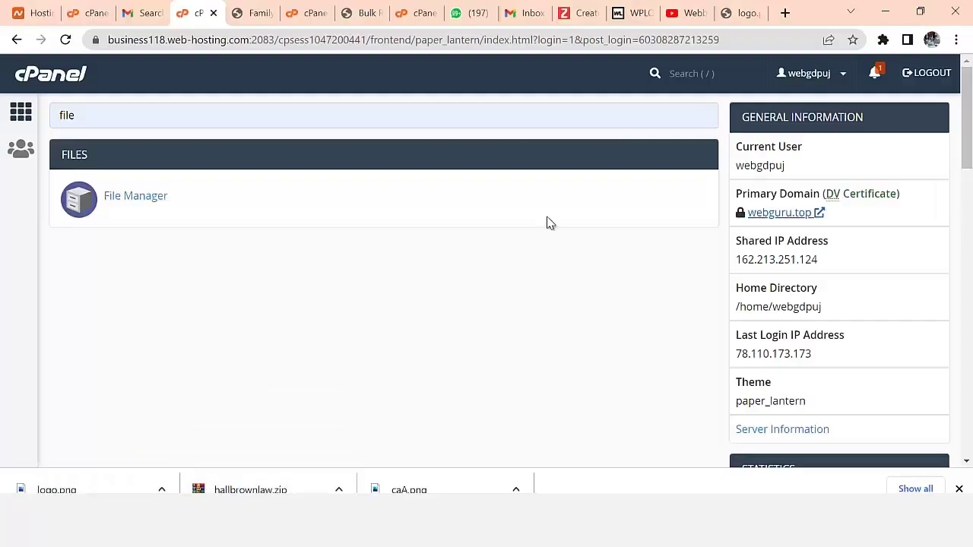
Load namelix.com in a new browser tab.
{"action": "left_click", "coordinate": [784, 13]}
{"action": "type", "text": "namel"}
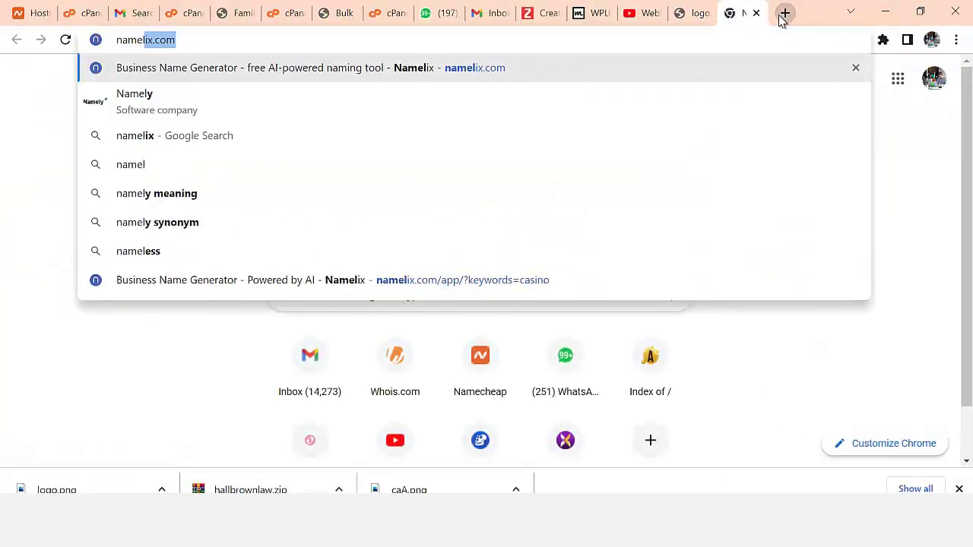
{"action": "key", "text": "Return"}
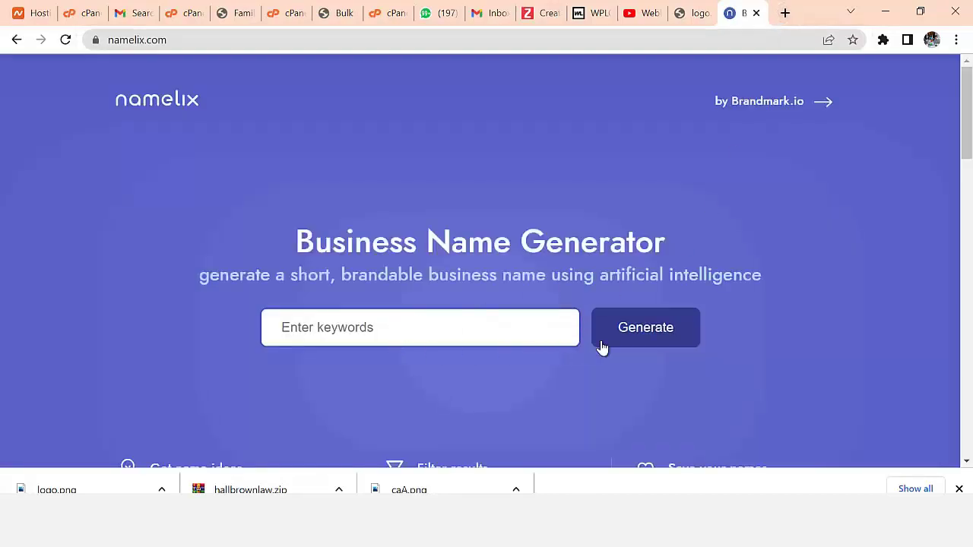
Generate brand name ideas with 'lawyer' as the keyword.
{"action": "left_click", "coordinate": [634, 339]}
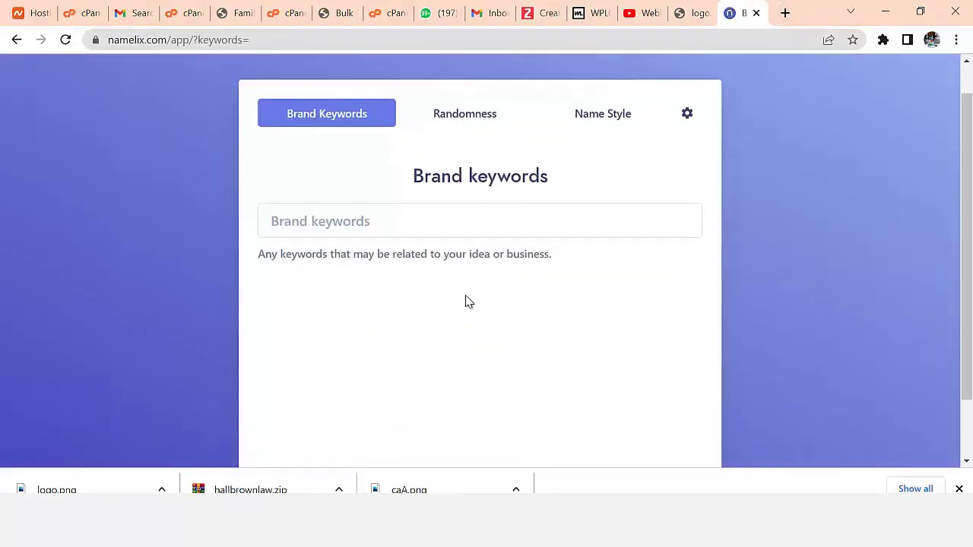
{"action": "left_click", "coordinate": [339, 156]}
{"action": "type", "text": "lawyer"}
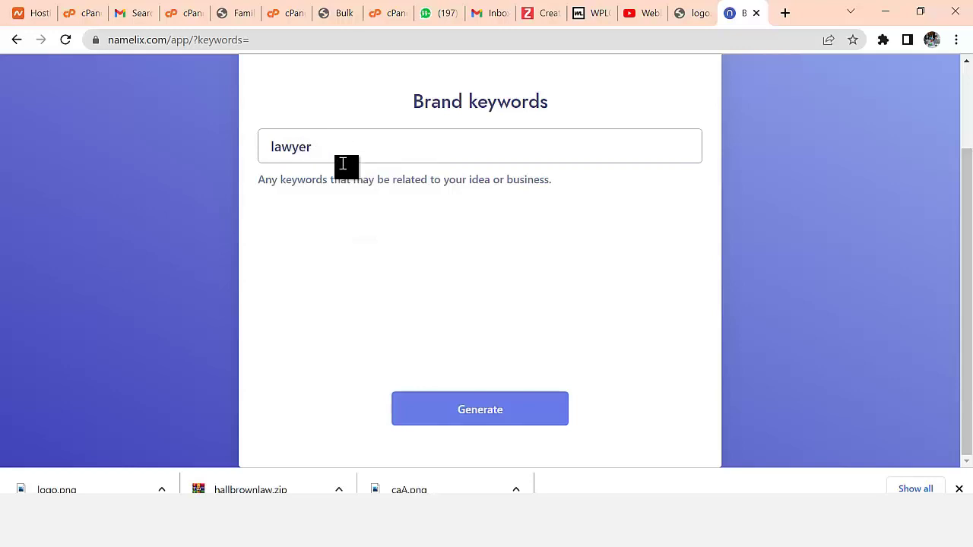
{"action": "left_click", "coordinate": [479, 408]}
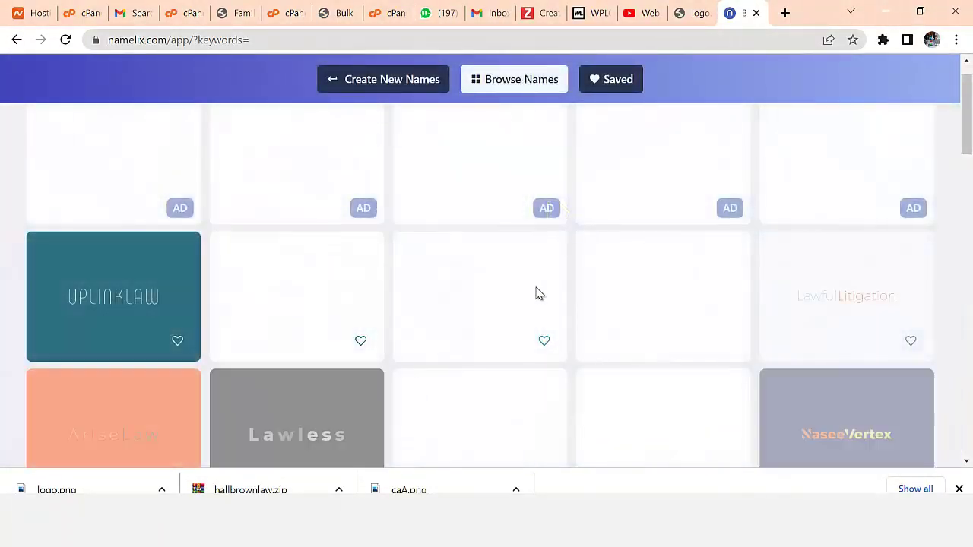
Open the LAWFIRMED logo image in a new tab.
{"action": "scroll", "coordinate": [525, 300], "scroll_direction": "up", "scroll_amount": 1}
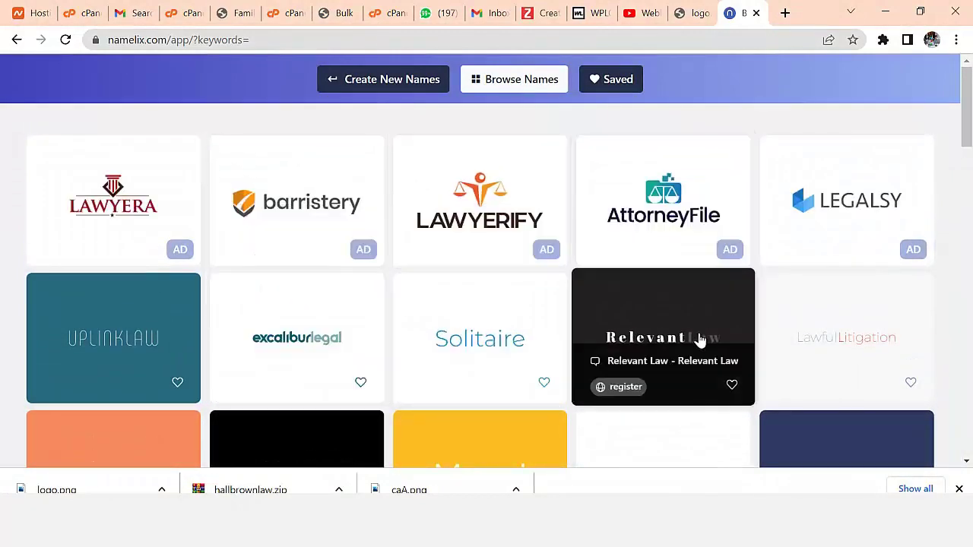
{"action": "scroll", "coordinate": [667, 356], "scroll_direction": "down", "scroll_amount": 1}
{"action": "scroll", "coordinate": [667, 356], "scroll_direction": "down", "scroll_amount": 5}
{"action": "scroll", "coordinate": [666, 356], "scroll_direction": "down", "scroll_amount": 3}
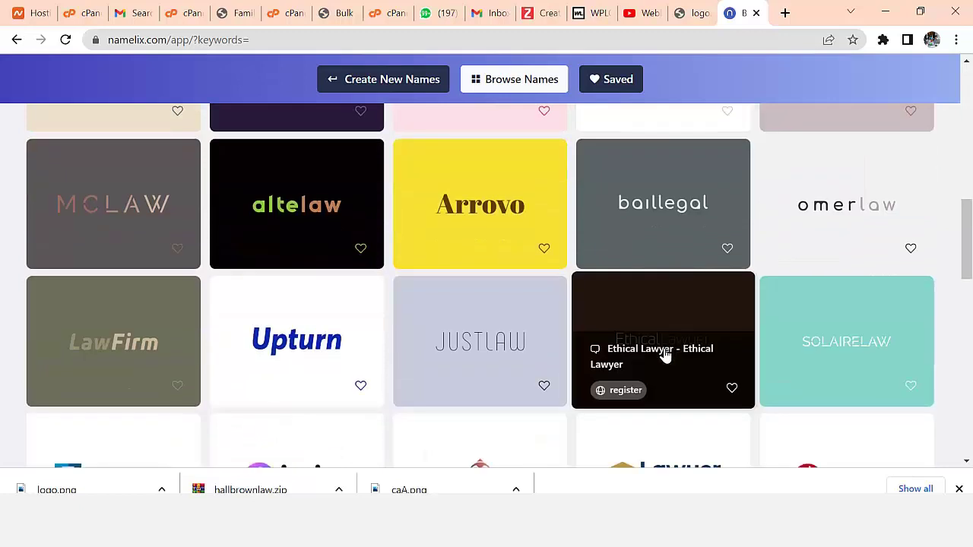
{"action": "scroll", "coordinate": [666, 356], "scroll_direction": "down", "scroll_amount": 2}
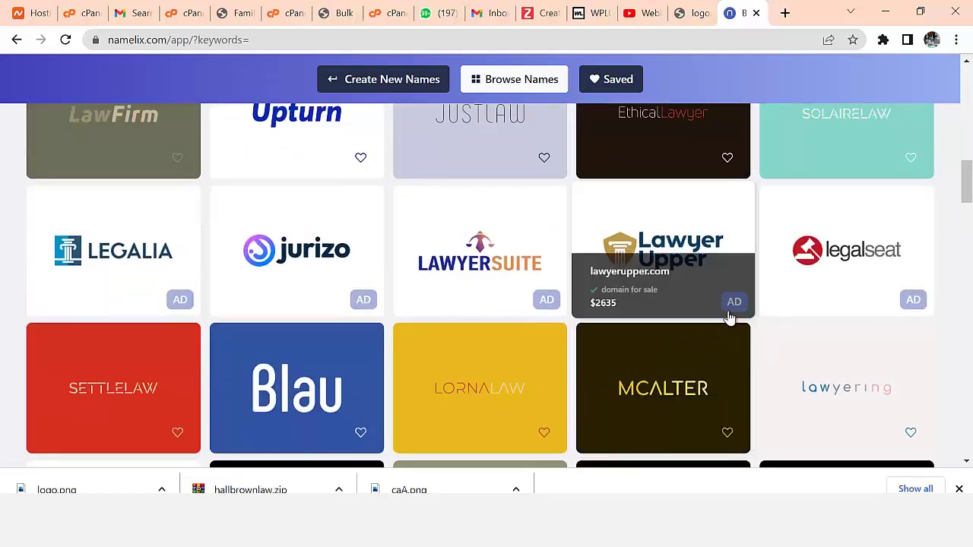
{"action": "scroll", "coordinate": [601, 334], "scroll_direction": "down", "scroll_amount": 12}
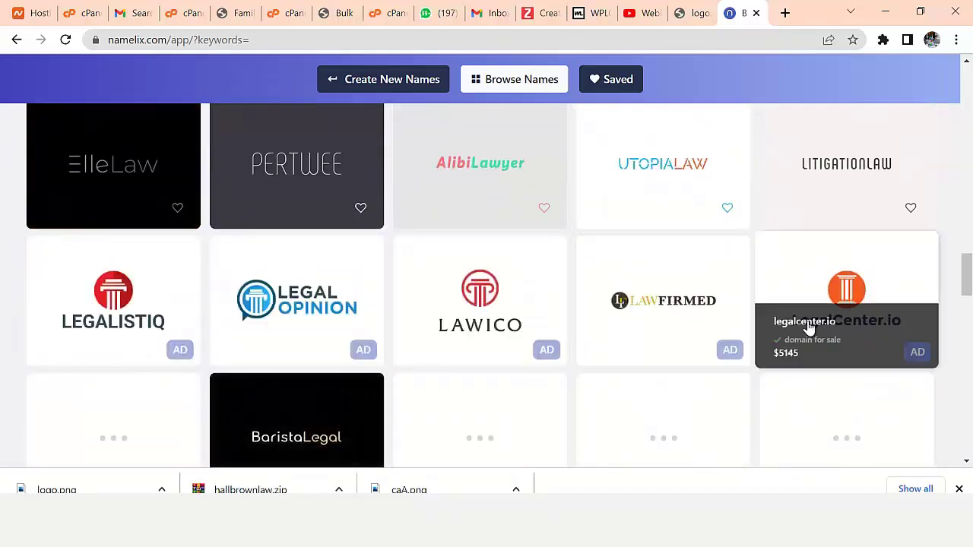
{"action": "scroll", "coordinate": [669, 364], "scroll_direction": "down", "scroll_amount": 1}
{"action": "scroll", "coordinate": [735, 360], "scroll_direction": "down", "scroll_amount": 2}
{"action": "scroll", "coordinate": [738, 358], "scroll_direction": "up", "scroll_amount": 2}
{"action": "scroll", "coordinate": [680, 297], "scroll_direction": "up", "scroll_amount": 1}
{"action": "right_click", "coordinate": [680, 262]}
{"action": "left_click", "coordinate": [711, 271]}
Check the LAWFIRMED image tab, then open the LAWYERA logo image in a new tab.
{"action": "scroll", "coordinate": [661, 289], "scroll_direction": "down", "scroll_amount": 1}
{"action": "scroll", "coordinate": [601, 302], "scroll_direction": "down", "scroll_amount": 3}
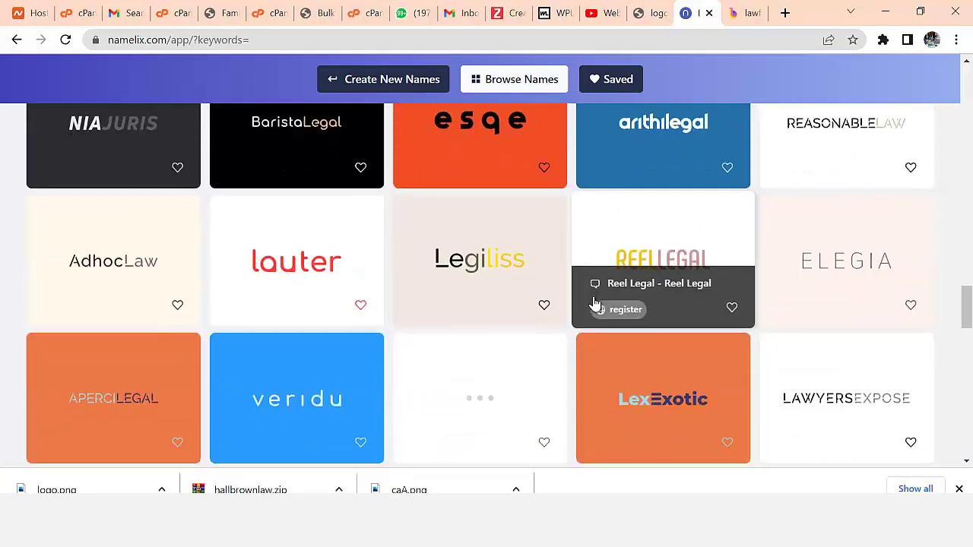
{"action": "scroll", "coordinate": [563, 301], "scroll_direction": "down", "scroll_amount": 3}
{"action": "scroll", "coordinate": [515, 301], "scroll_direction": "down", "scroll_amount": 3}
{"action": "scroll", "coordinate": [514, 300], "scroll_direction": "down", "scroll_amount": 6}
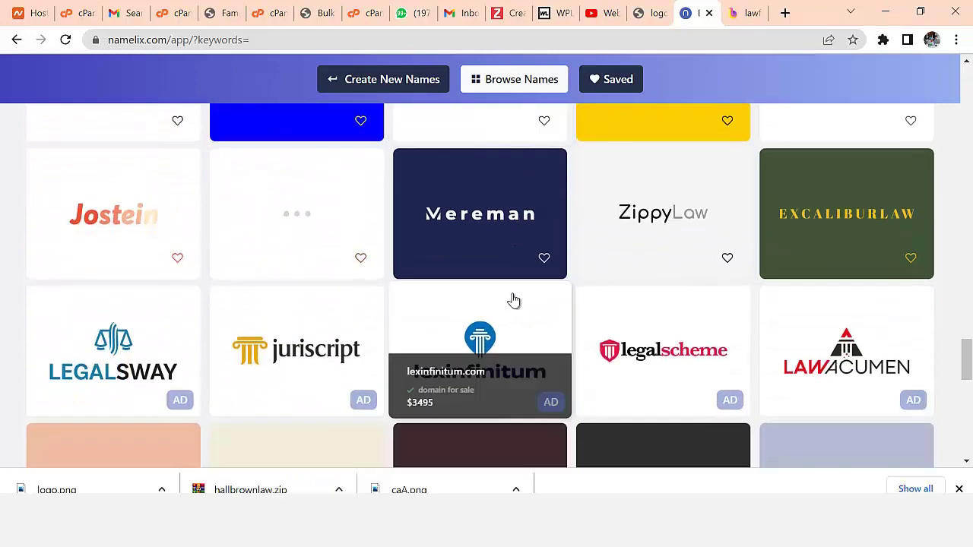
{"action": "scroll", "coordinate": [507, 303], "scroll_direction": "up", "scroll_amount": 5}
{"action": "scroll", "coordinate": [507, 302], "scroll_direction": "up", "scroll_amount": 4}
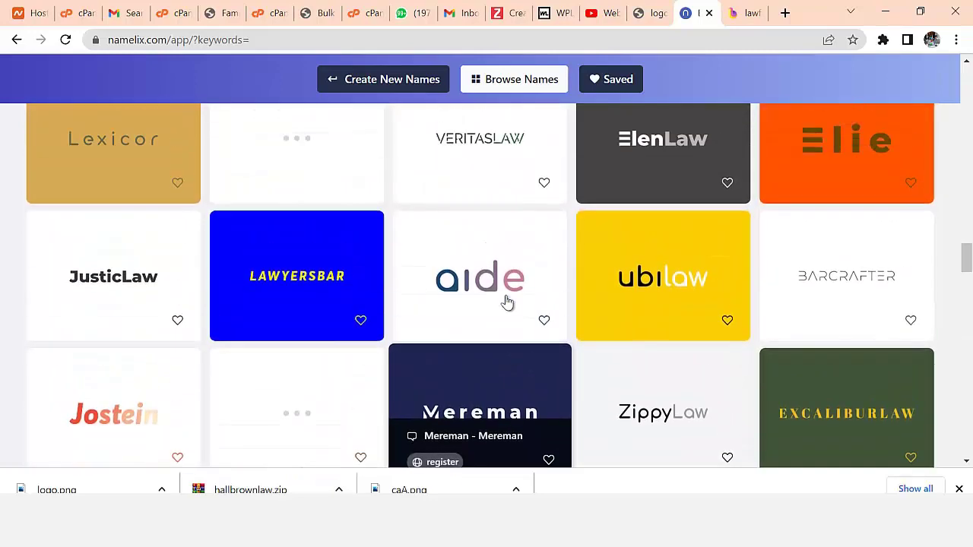
{"action": "left_click", "coordinate": [741, 13]}
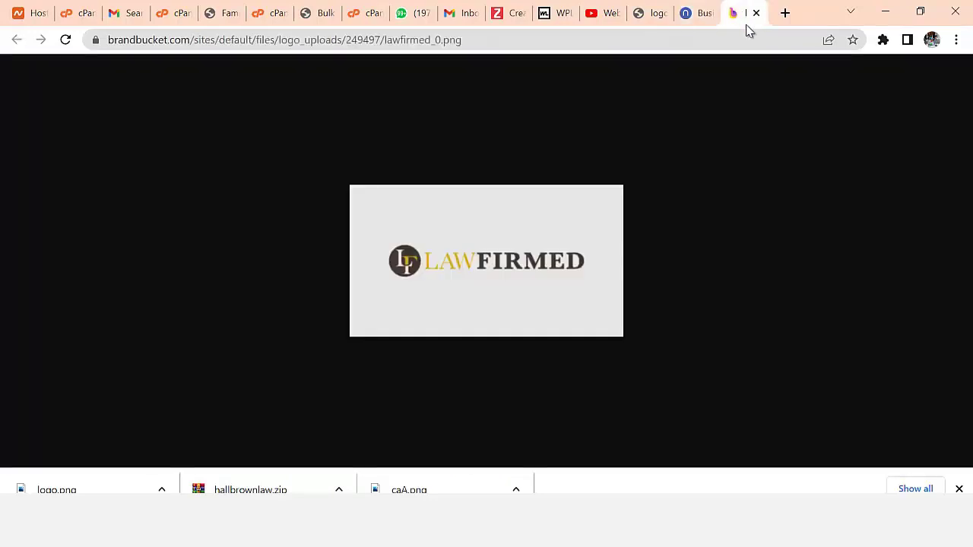
{"action": "left_click", "coordinate": [679, 15]}
{"action": "scroll", "coordinate": [393, 347], "scroll_direction": "up", "scroll_amount": 8}
{"action": "scroll", "coordinate": [391, 350], "scroll_direction": "up", "scroll_amount": 10}
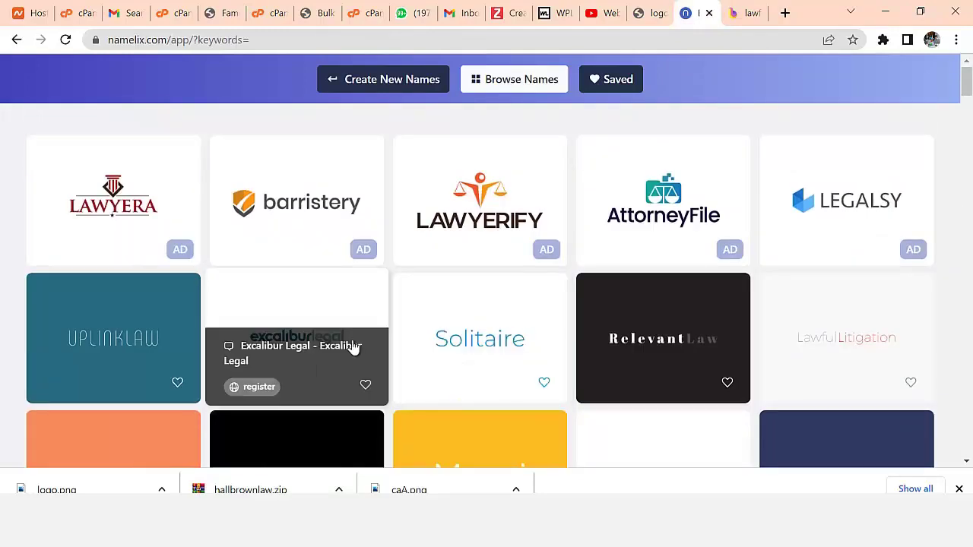
{"action": "right_click", "coordinate": [135, 168]}
{"action": "left_click", "coordinate": [171, 175]}
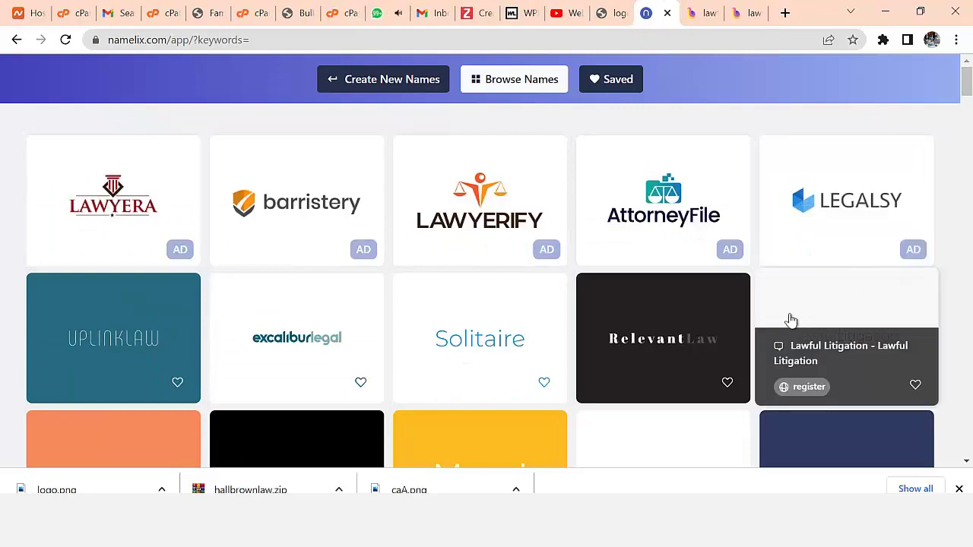
Open the judgery logo image in a new tab.
{"action": "scroll", "coordinate": [563, 310], "scroll_direction": "down", "scroll_amount": 10}
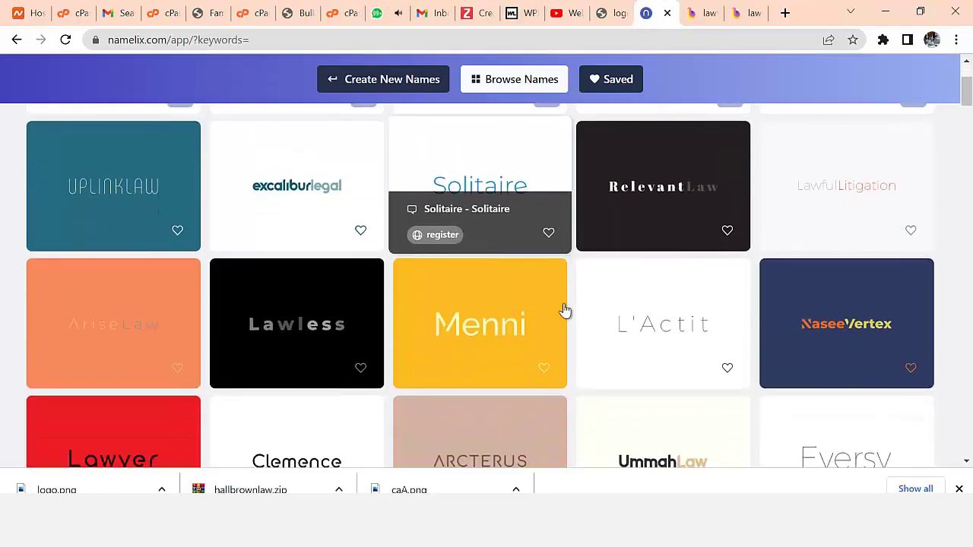
{"action": "scroll", "coordinate": [563, 310], "scroll_direction": "down", "scroll_amount": 10}
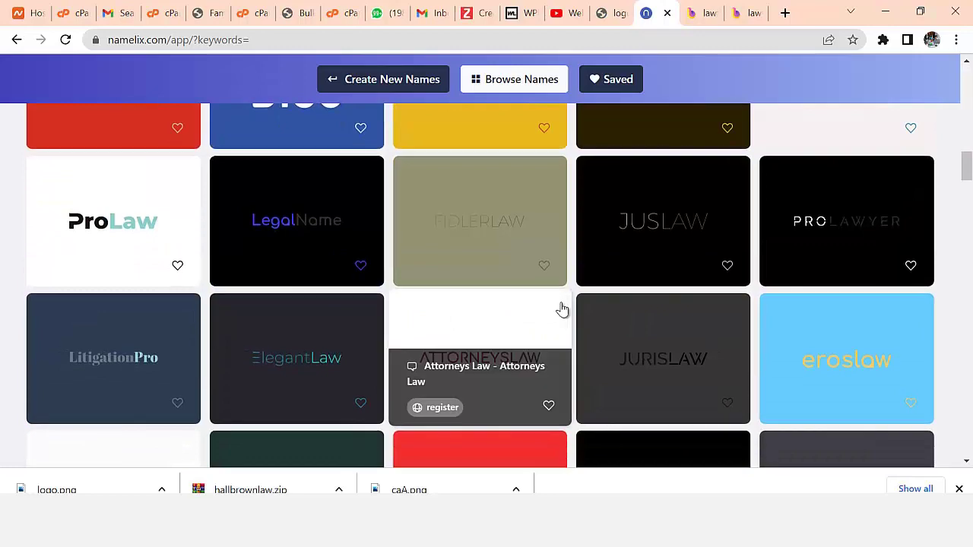
{"action": "scroll", "coordinate": [559, 309], "scroll_direction": "down", "scroll_amount": 12}
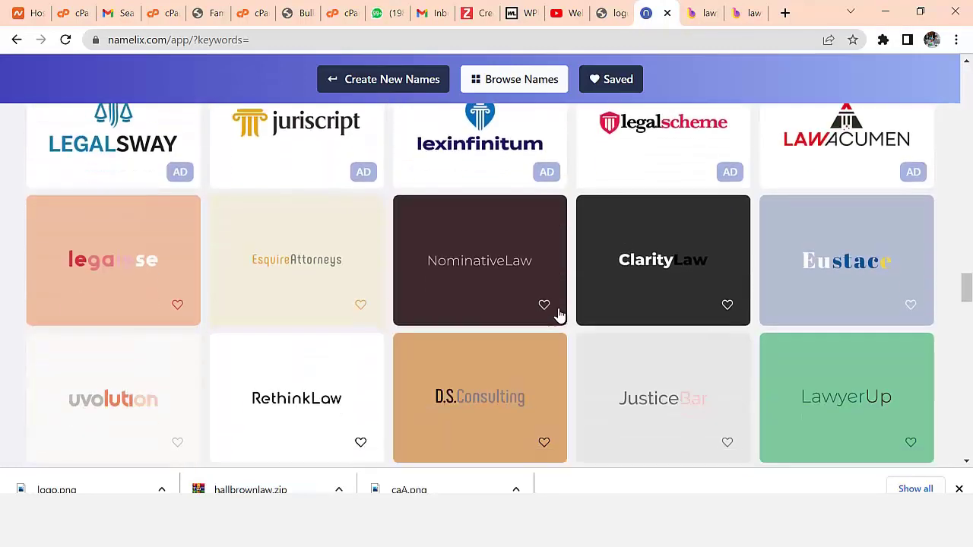
{"action": "mouse_move", "coordinate": [559, 315]}
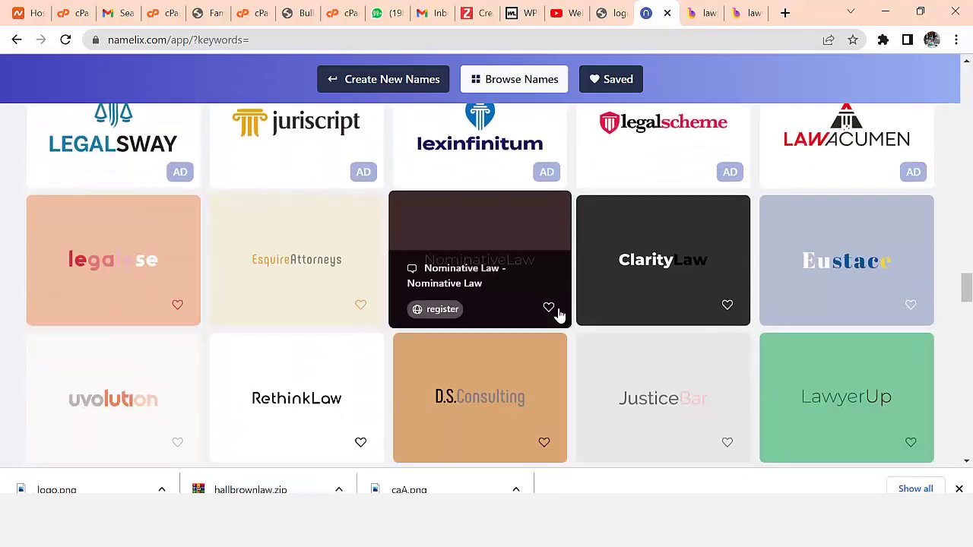
{"action": "scroll", "coordinate": [559, 314], "scroll_direction": "down", "scroll_amount": 10}
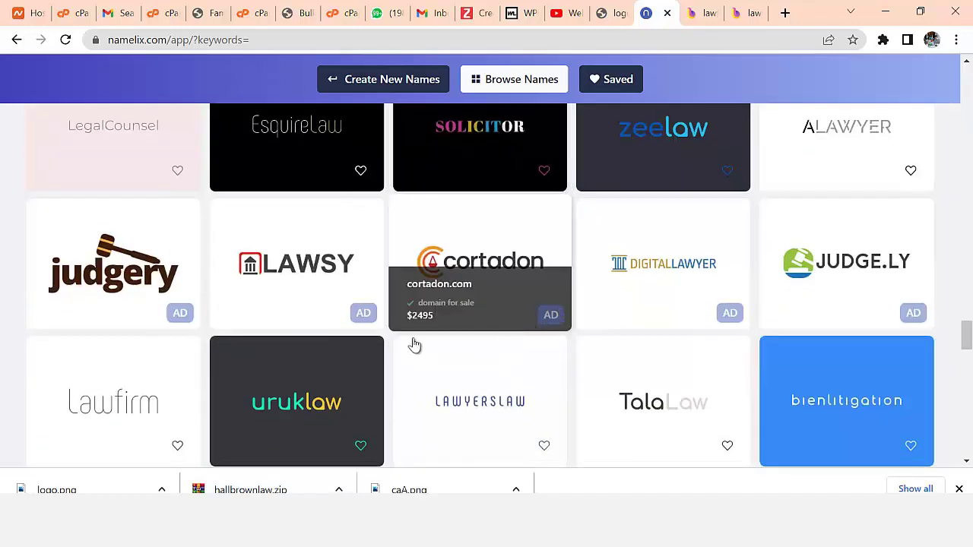
{"action": "mouse_move", "coordinate": [66, 243]}
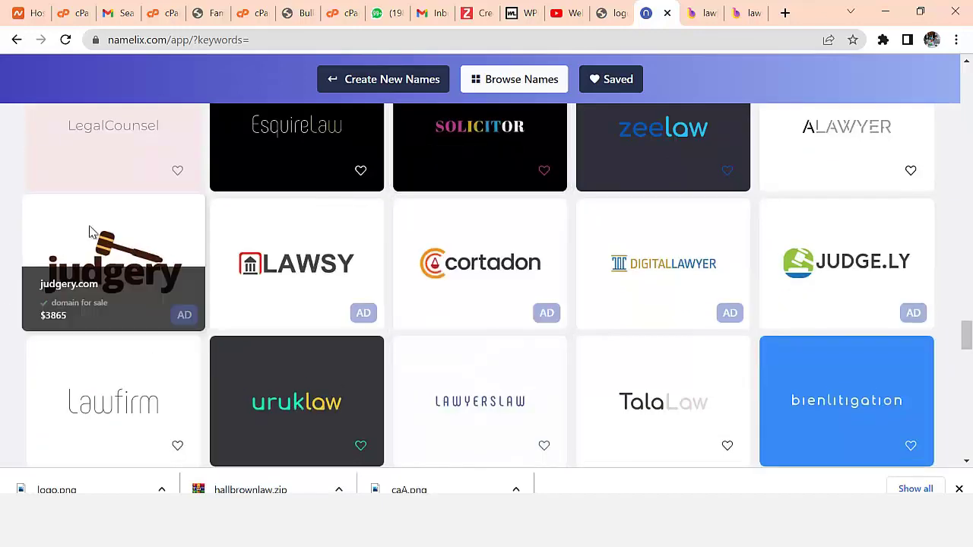
{"action": "right_click", "coordinate": [89, 231]}
{"action": "left_click", "coordinate": [126, 239]}
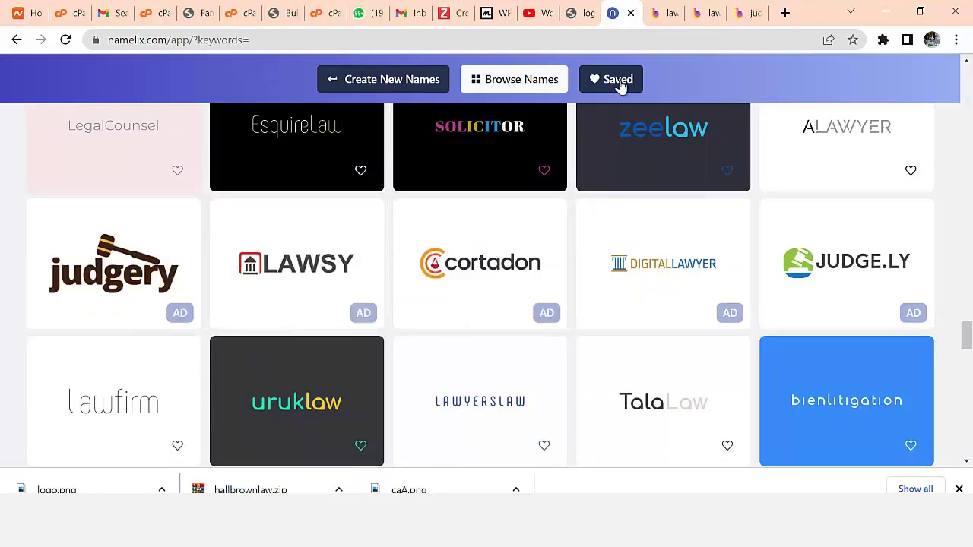
Compare the judgery and LAWYERA logo images against the Hall Brown law site's home page.
{"action": "left_click", "coordinate": [746, 13]}
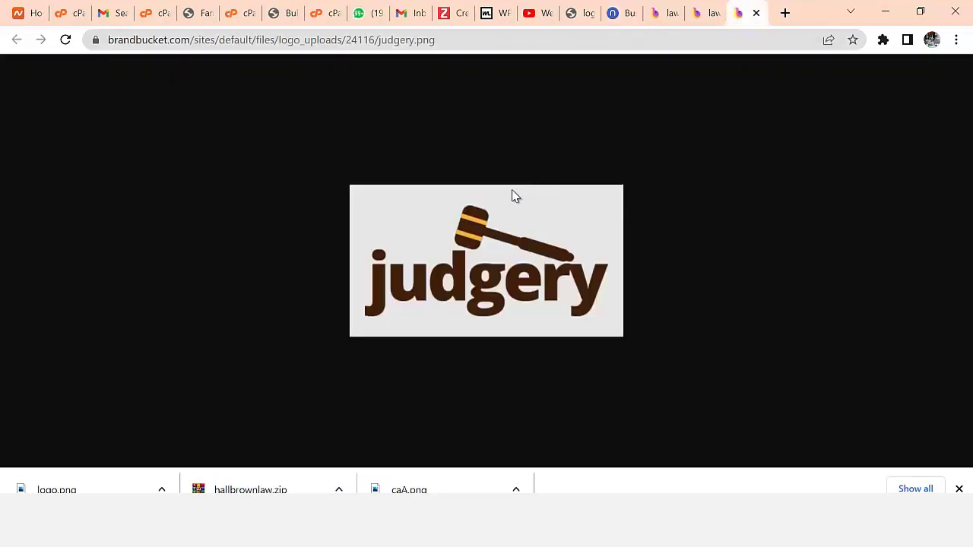
{"action": "right_click", "coordinate": [409, 227]}
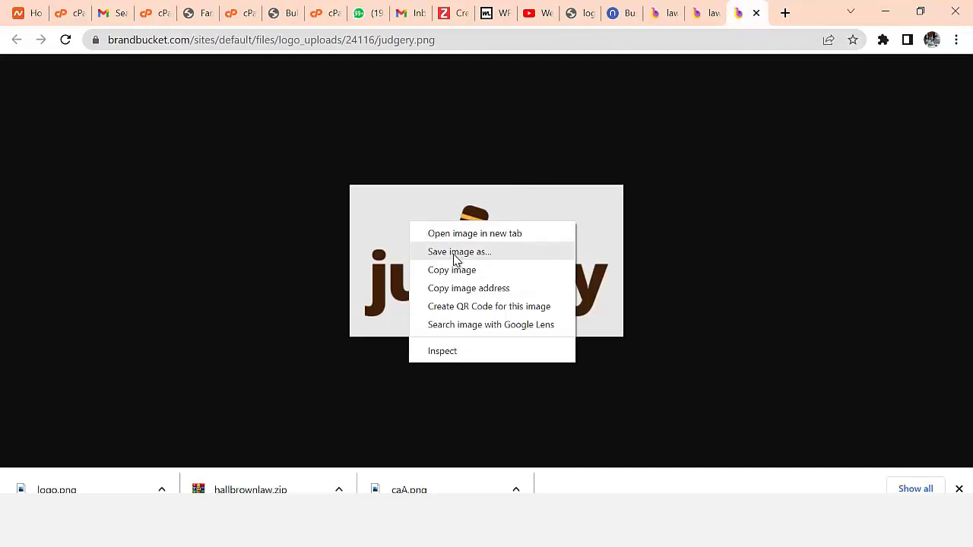
{"action": "left_click", "coordinate": [710, 13]}
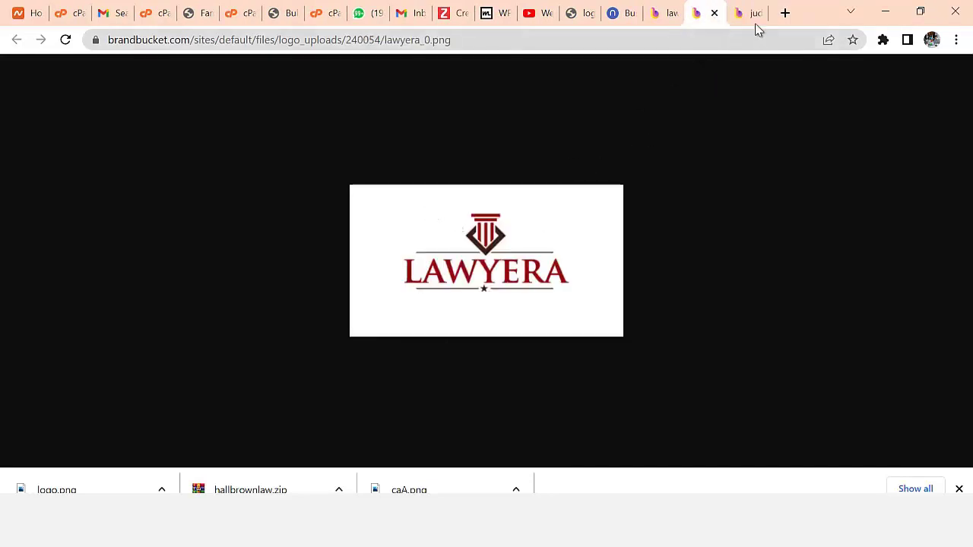
{"action": "left_click", "coordinate": [200, 21]}
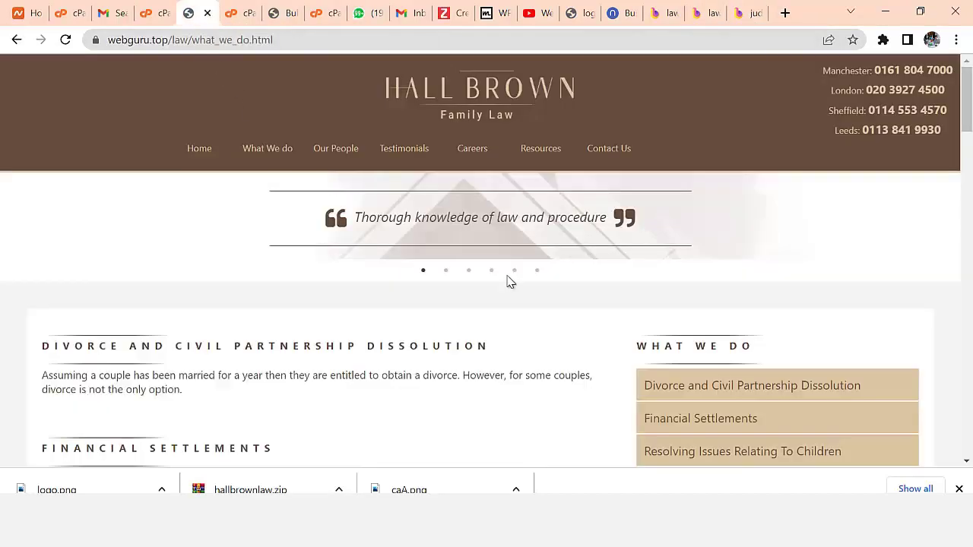
{"action": "scroll", "coordinate": [679, 172], "scroll_direction": "down", "scroll_amount": 4}
{"action": "scroll", "coordinate": [326, 202], "scroll_direction": "up", "scroll_amount": 4}
{"action": "left_click", "coordinate": [209, 152]}
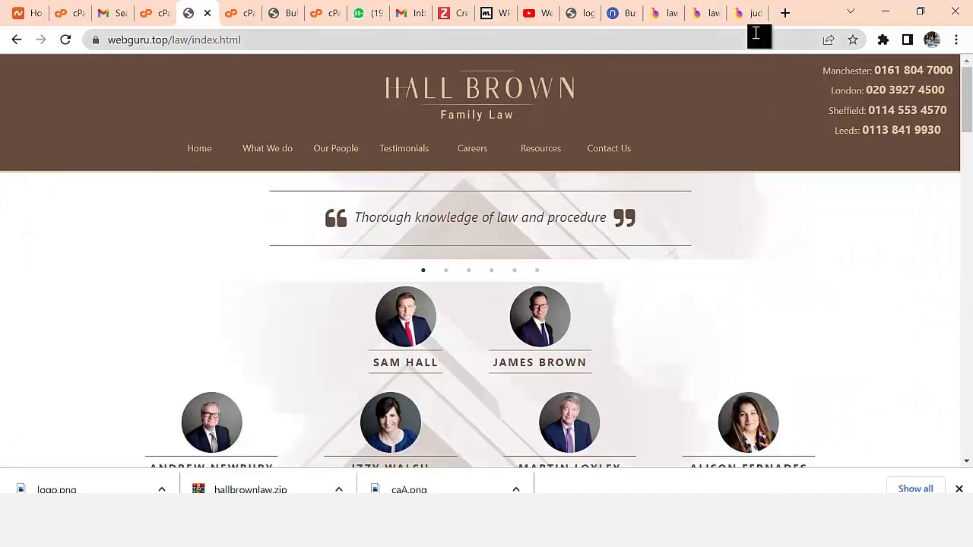
Save the judgery gavel logo image to the computer as judgery.png.
{"action": "left_click", "coordinate": [749, 15]}
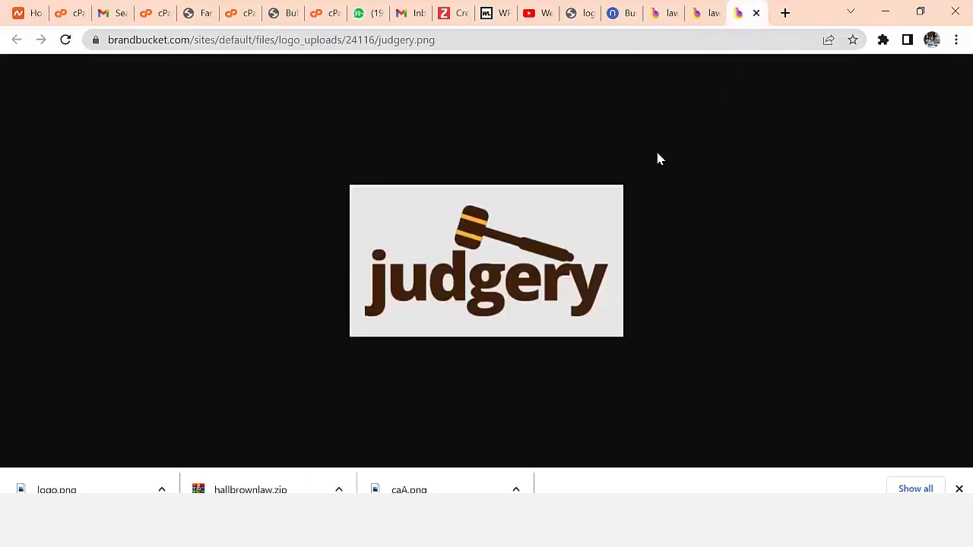
{"action": "right_click", "coordinate": [444, 223]}
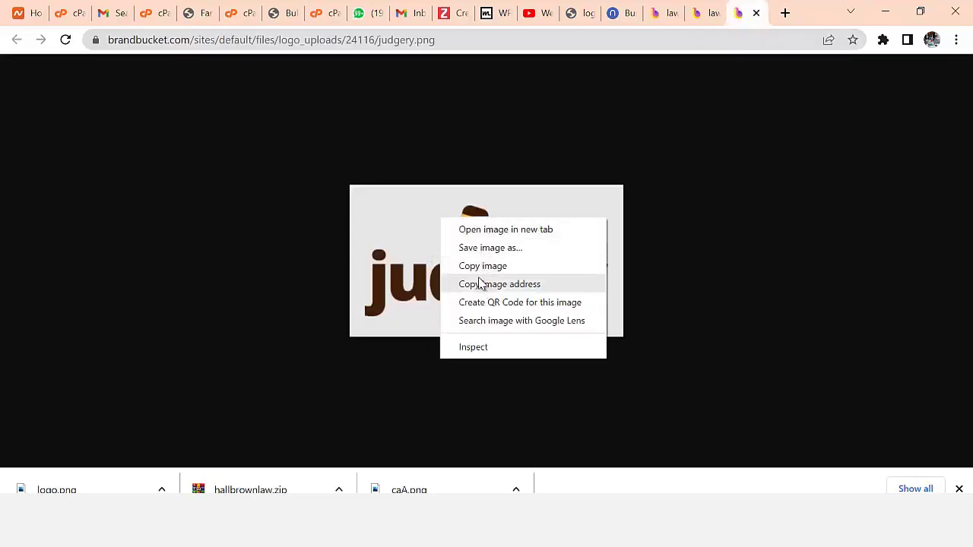
{"action": "left_click", "coordinate": [482, 249]}
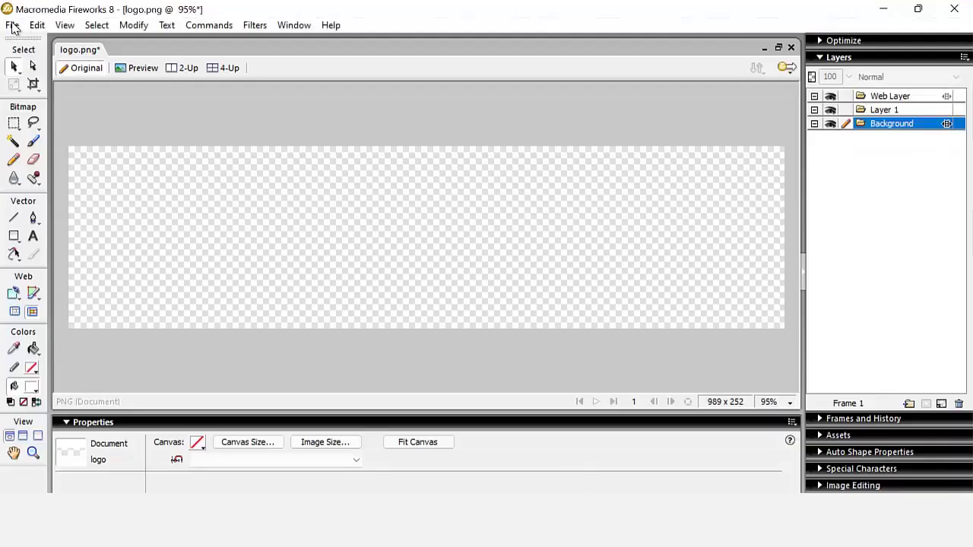
{"action": "left_click", "coordinate": [12, 25]}
Paste the judgery.png bitmap into logo.png without resampling and centre it on the canvas.
{"action": "left_click", "coordinate": [37, 58]}
{"action": "scroll", "coordinate": [456, 251], "scroll_direction": "down", "scroll_amount": 5}
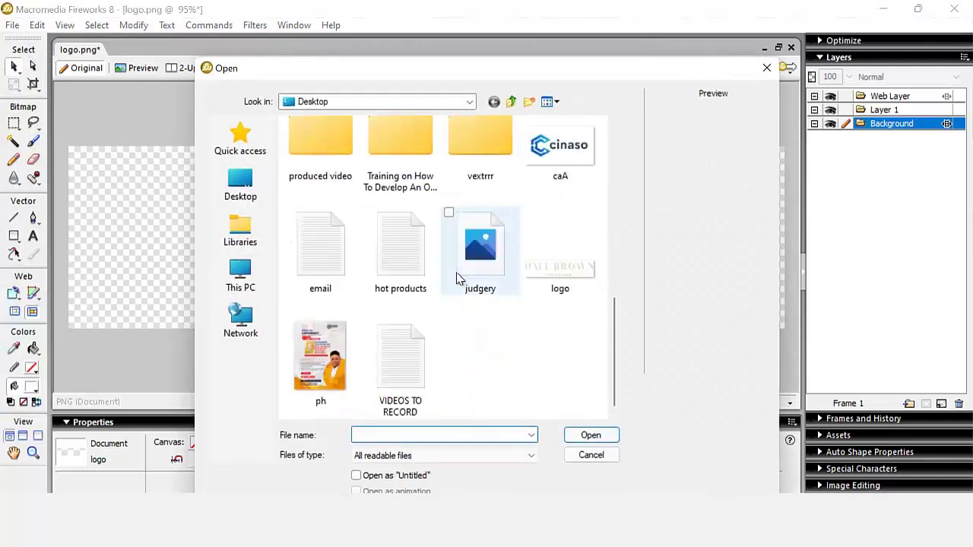
{"action": "double_click", "coordinate": [460, 266]}
{"action": "left_click", "coordinate": [450, 249]}
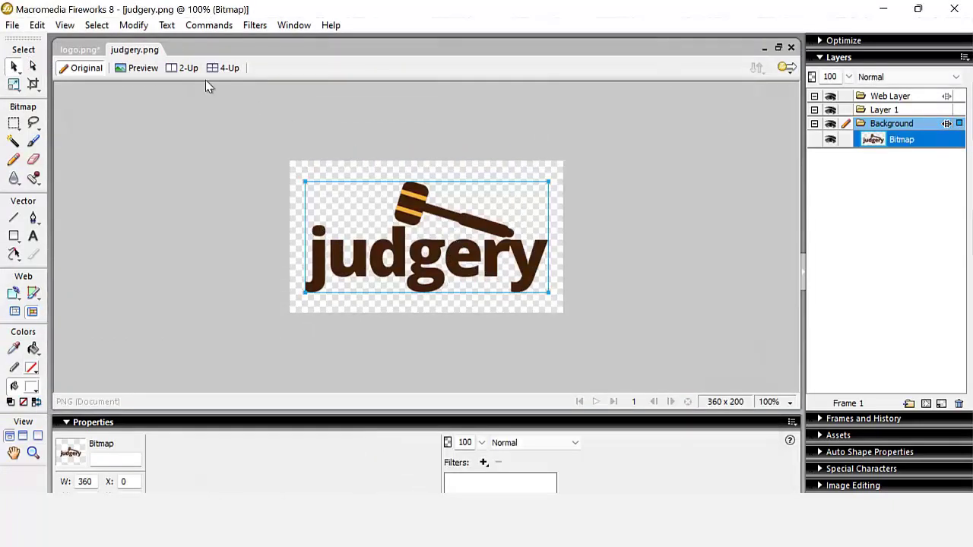
{"action": "left_click", "coordinate": [79, 49]}
{"action": "key", "text": "ctrl+v"}
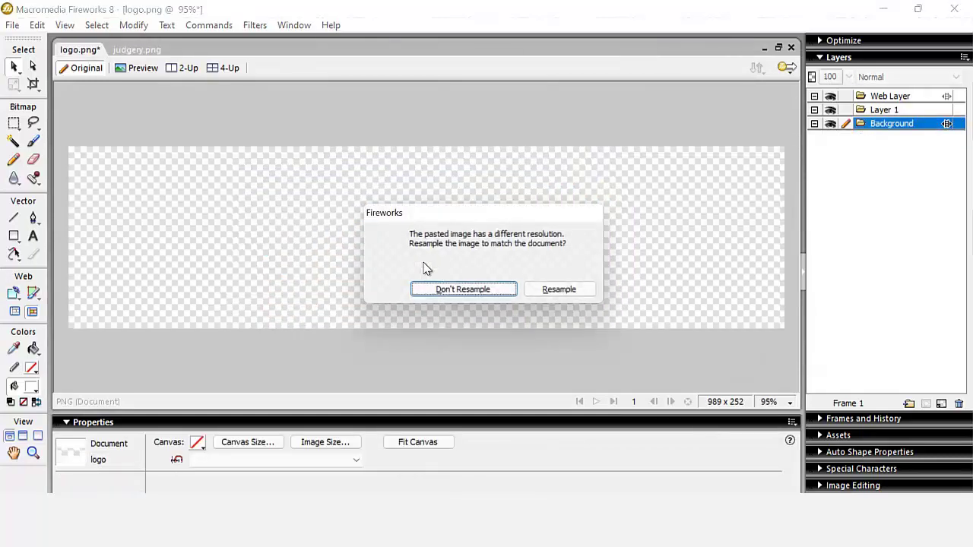
{"action": "left_click", "coordinate": [479, 292]}
{"action": "left_click_drag", "start_coordinate": [260, 227], "coordinate": [501, 260]}
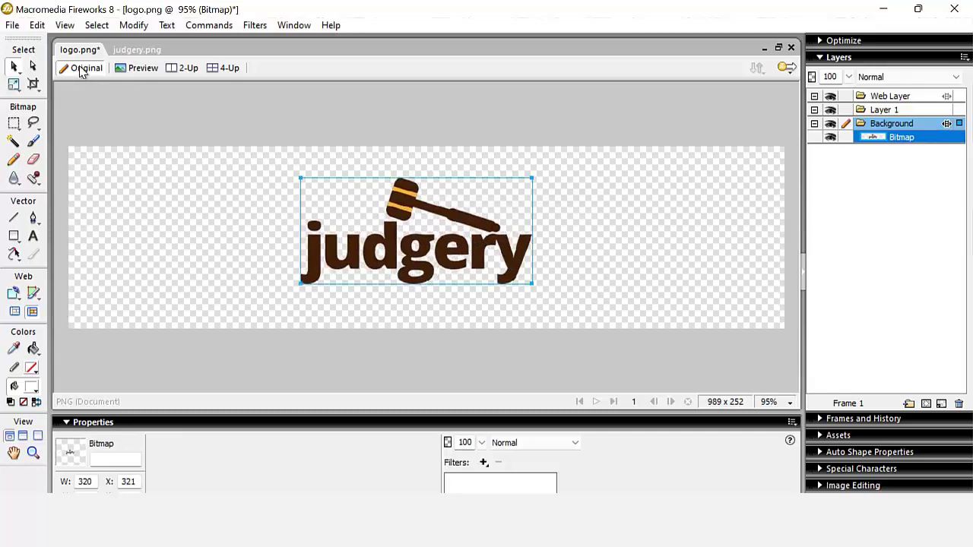
Fit the logo.png canvas to the logo at 320 x 146 and save it.
{"action": "key", "text": "ctrl+s"}
{"action": "left_click", "coordinate": [244, 231]}
{"action": "left_click", "coordinate": [439, 442]}
{"action": "key", "text": "ctrl+s"}
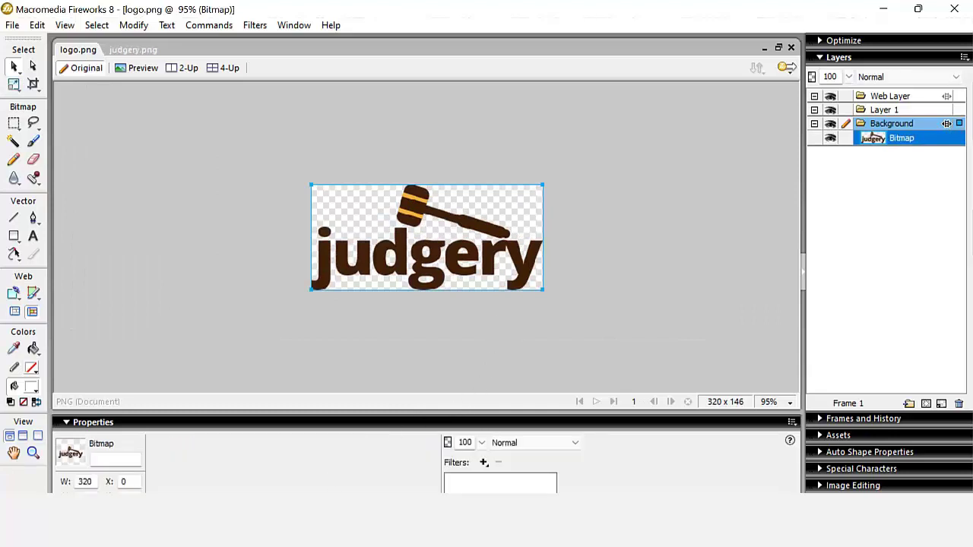
Close the judgery, lawyera, lawfirmed, Namelix and old logo.png tabs.
{"action": "left_click", "coordinate": [417, 532]}
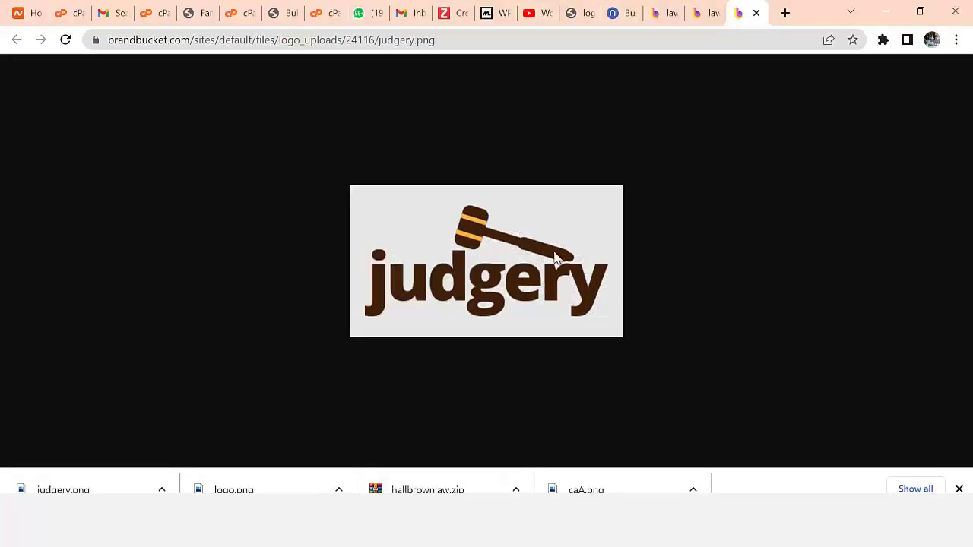
{"action": "left_click", "coordinate": [757, 14]}
{"action": "left_click", "coordinate": [757, 14]}
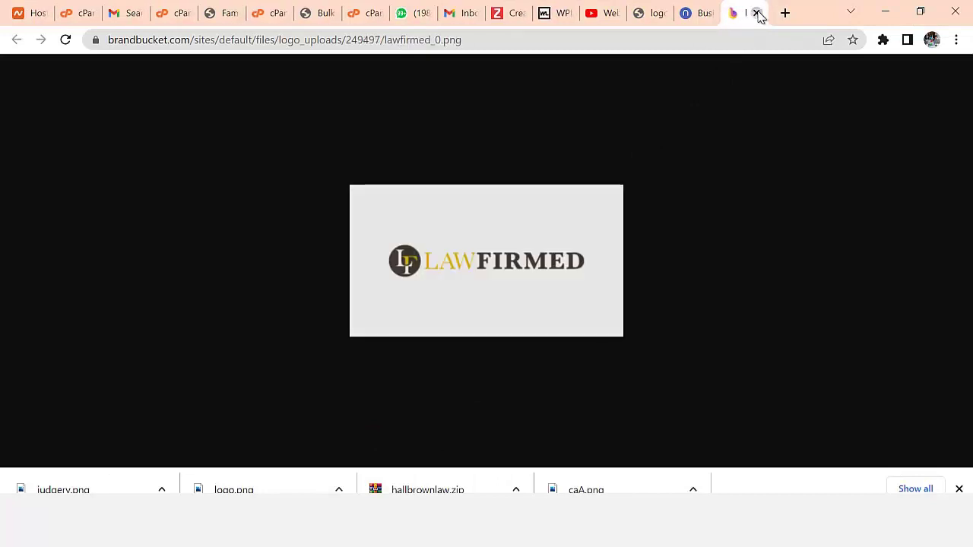
{"action": "left_click", "coordinate": [757, 14]}
{"action": "left_click", "coordinate": [757, 14]}
{"action": "left_click", "coordinate": [757, 13]}
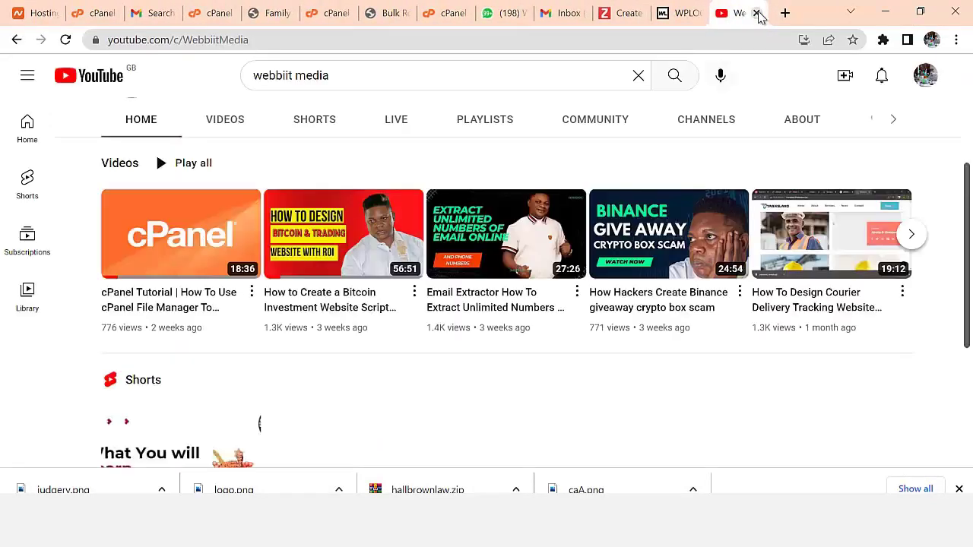
Load the Hall Brown site's header logo address in a new tab, then return to cPanel.
{"action": "left_click", "coordinate": [276, 13]}
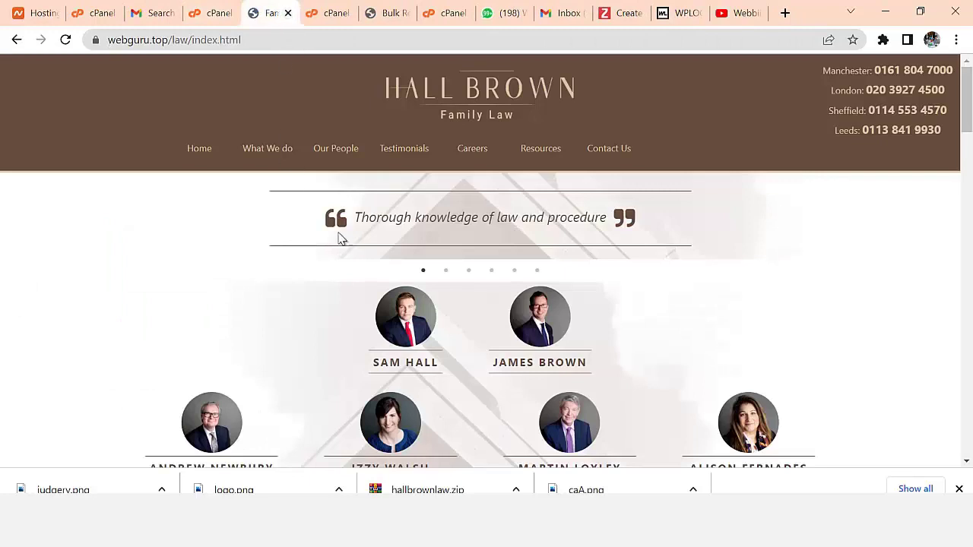
{"action": "right_click", "coordinate": [455, 92]}
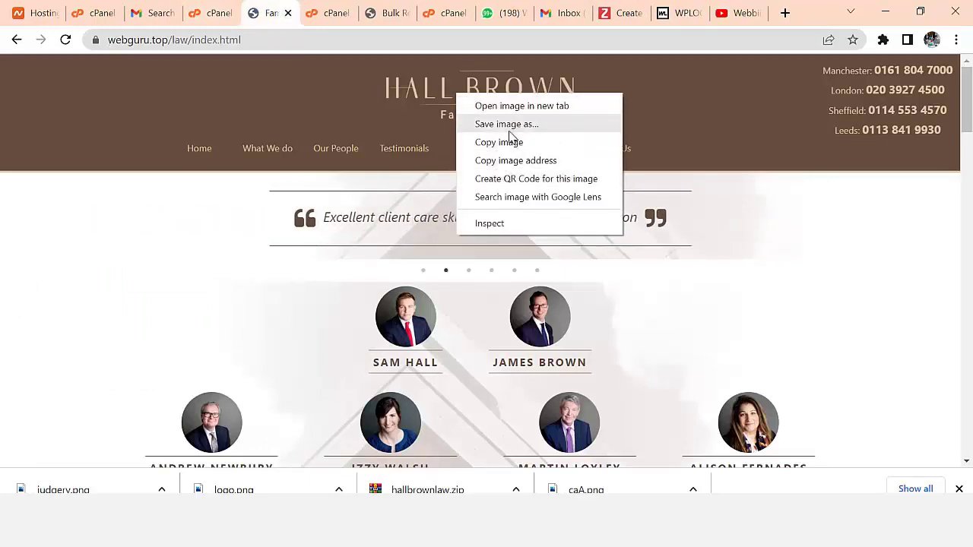
{"action": "left_click", "coordinate": [507, 160]}
{"action": "left_click", "coordinate": [785, 13]}
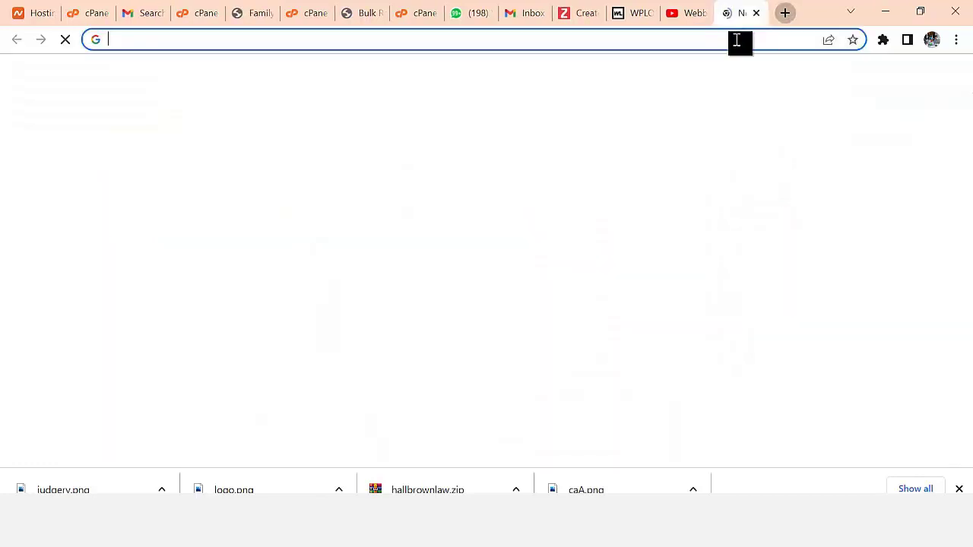
{"action": "key", "text": "ctrl+v"}
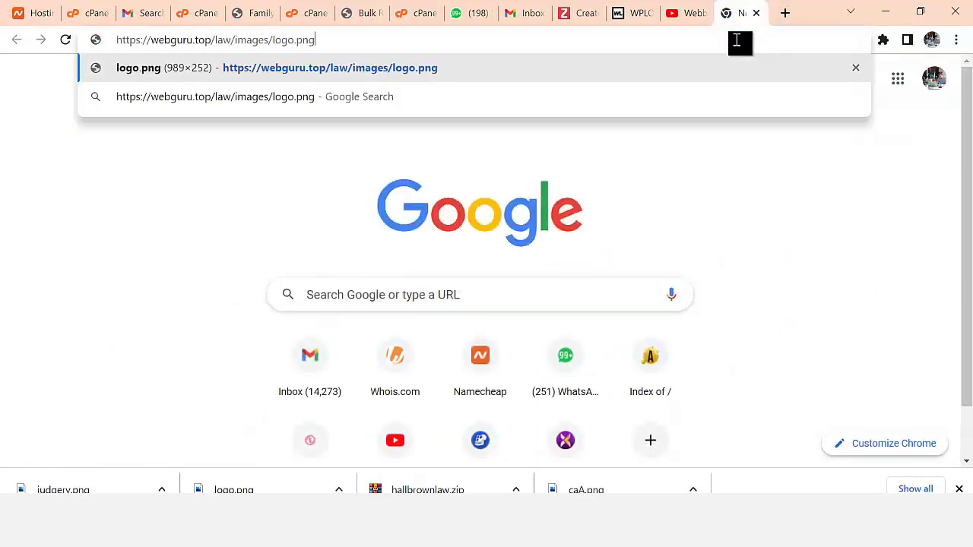
{"action": "key", "text": "Return"}
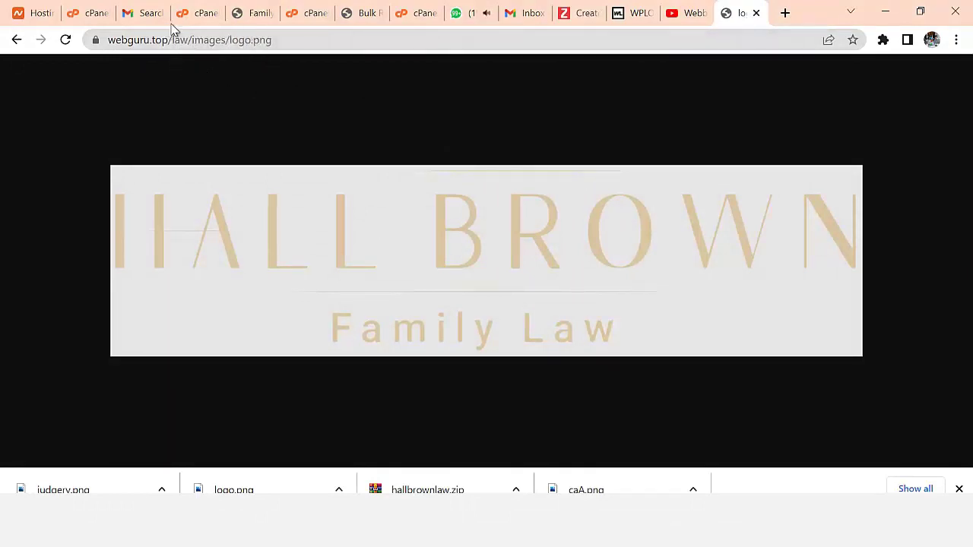
{"action": "left_click", "coordinate": [203, 20]}
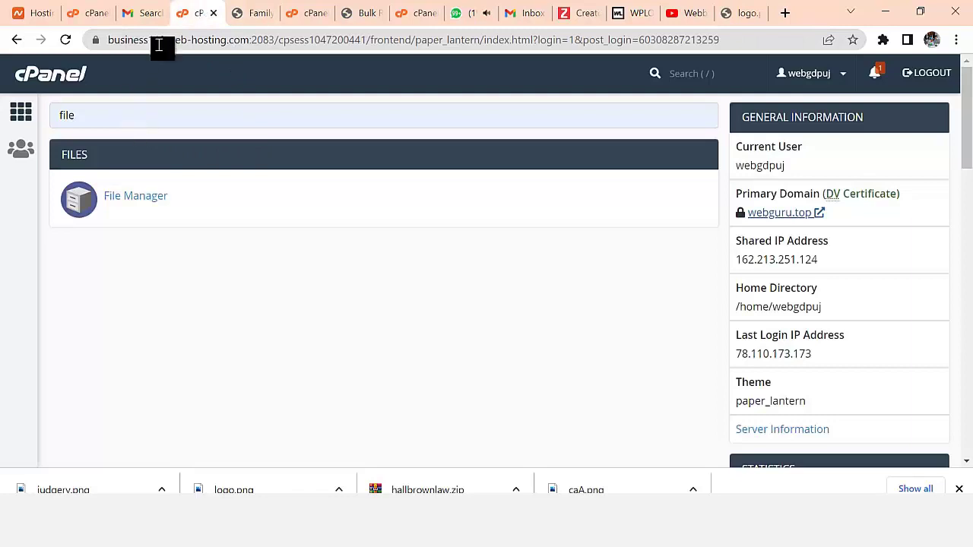
Navigate File Manager to the public_html/law/images folder.
{"action": "left_click", "coordinate": [306, 13]}
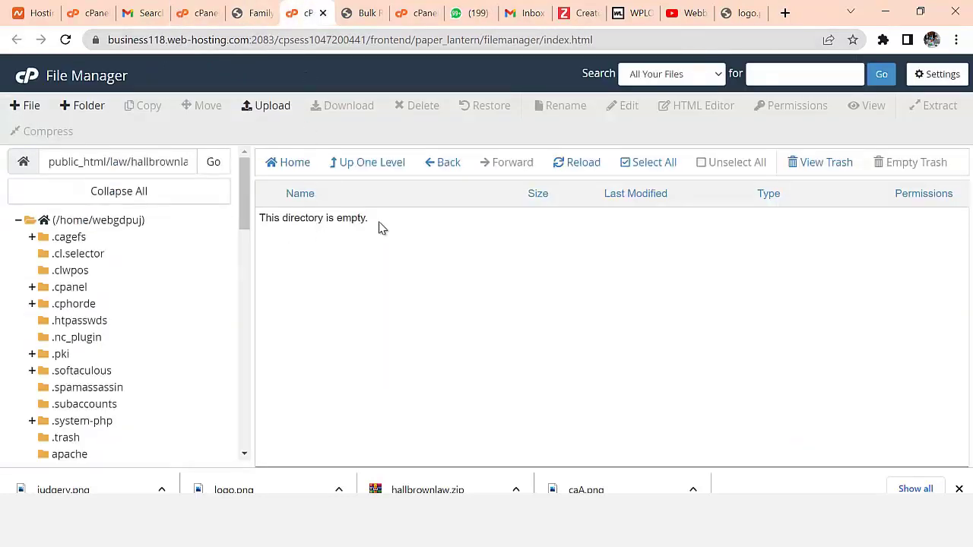
{"action": "left_click", "coordinate": [443, 163]}
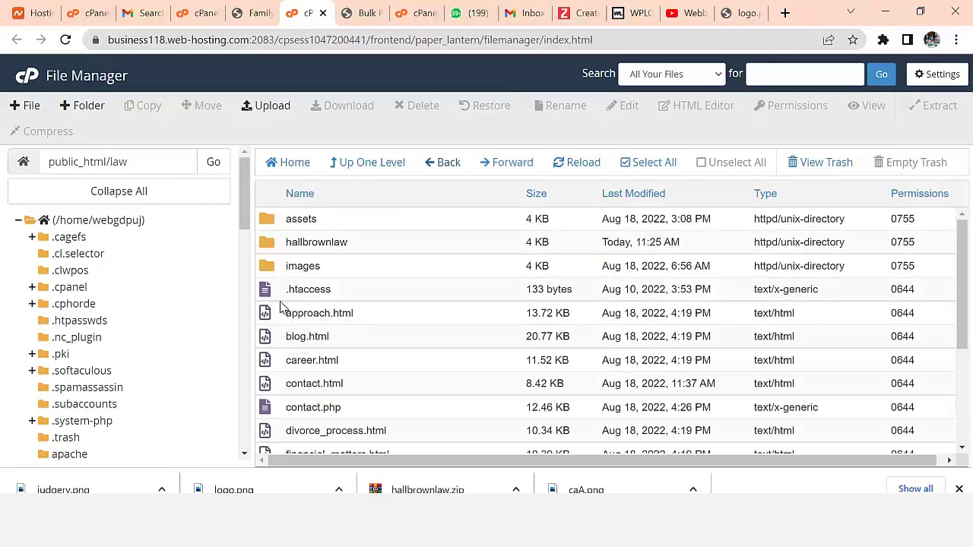
{"action": "double_click", "coordinate": [269, 271]}
{"action": "scroll", "coordinate": [291, 274], "scroll_direction": "down", "scroll_amount": 2}
{"action": "scroll", "coordinate": [297, 296], "scroll_direction": "up", "scroll_amount": 3}
Upload the new logo file from the Desktop, overwriting the existing logo.png.
{"action": "left_click", "coordinate": [278, 106]}
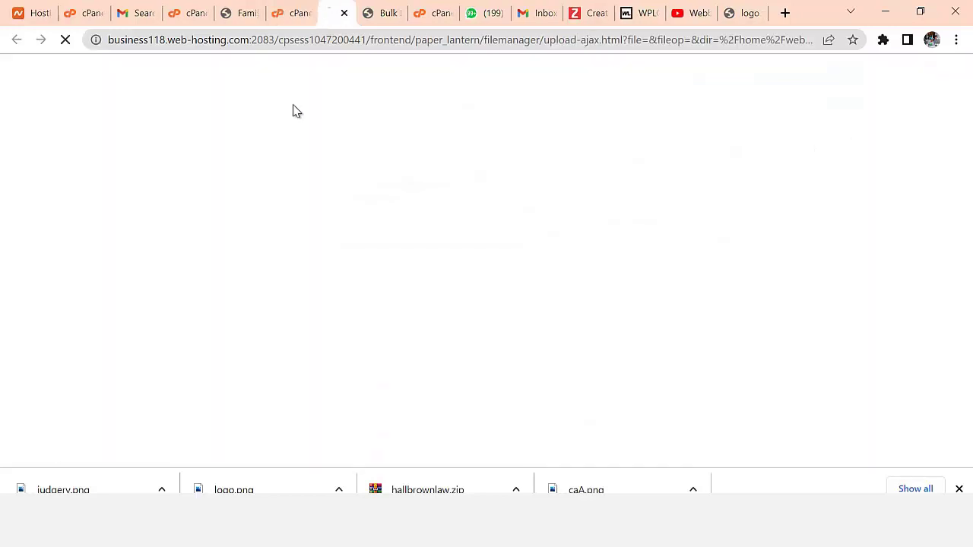
{"action": "left_click", "coordinate": [482, 322]}
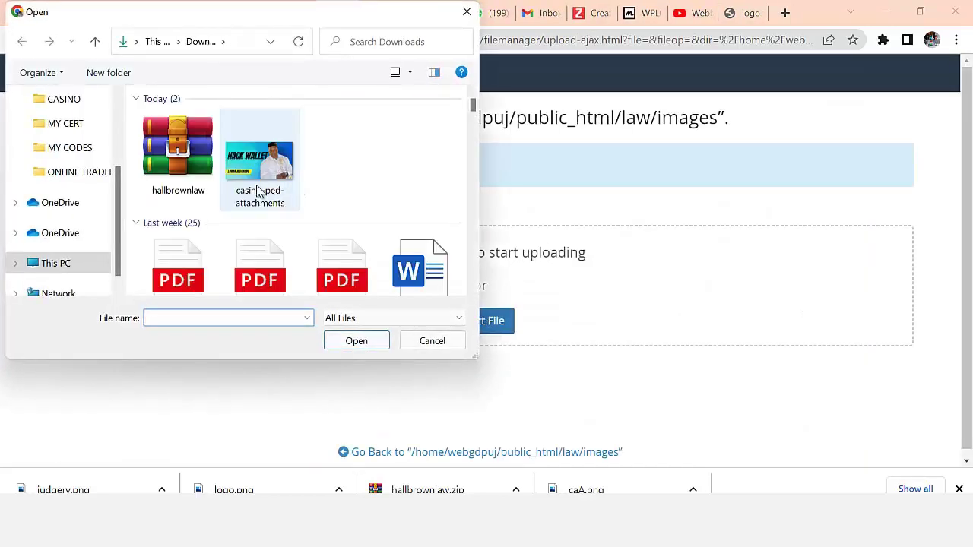
{"action": "scroll", "coordinate": [86, 157], "scroll_direction": "up", "scroll_amount": 3}
{"action": "left_click", "coordinate": [71, 134]}
{"action": "scroll", "coordinate": [411, 221], "scroll_direction": "down", "scroll_amount": 10}
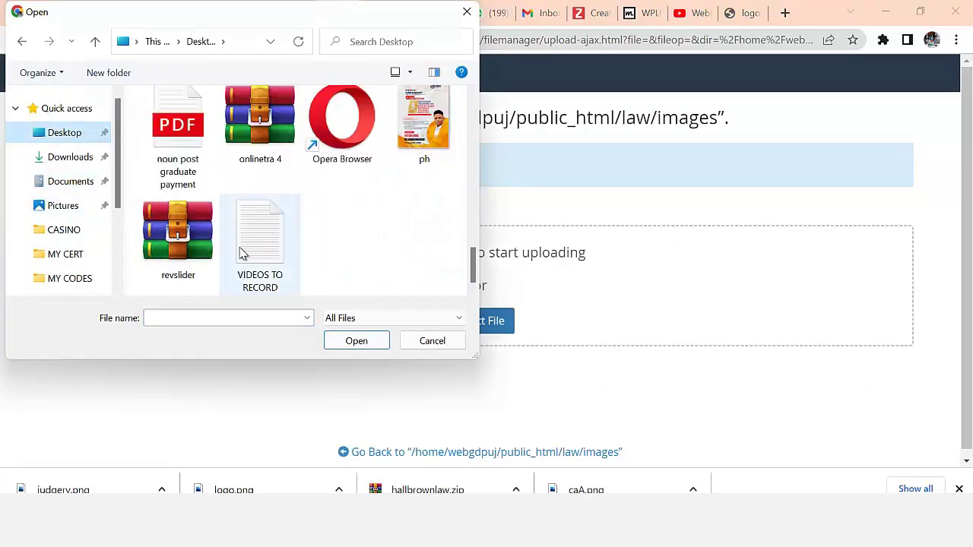
{"action": "scroll", "coordinate": [418, 238], "scroll_direction": "up", "scroll_amount": 2}
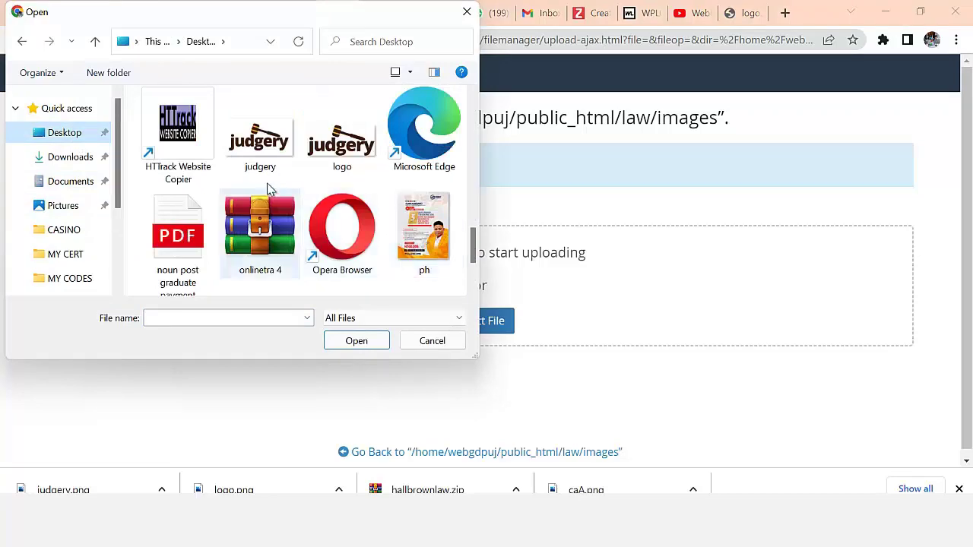
{"action": "left_click", "coordinate": [342, 137]}
{"action": "left_click", "coordinate": [357, 344]}
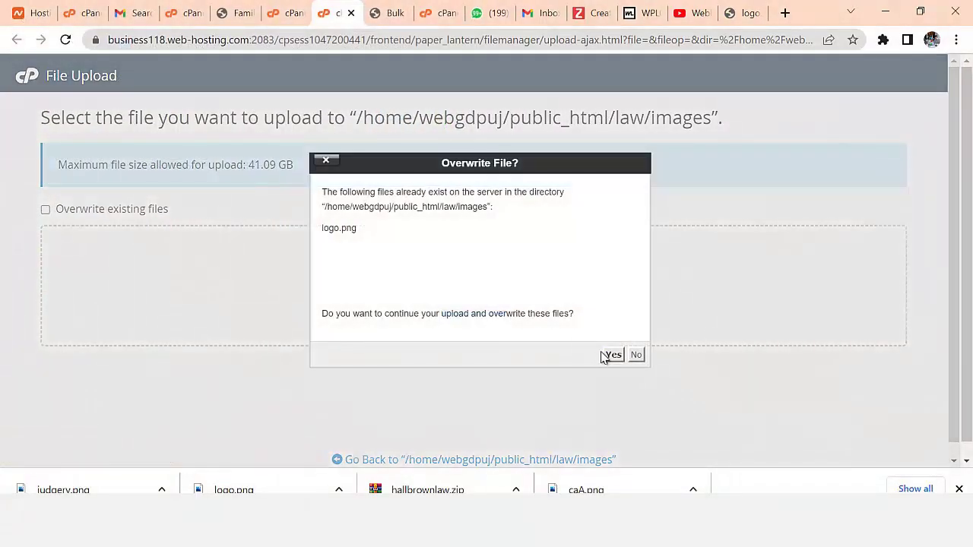
{"action": "left_click", "coordinate": [606, 355]}
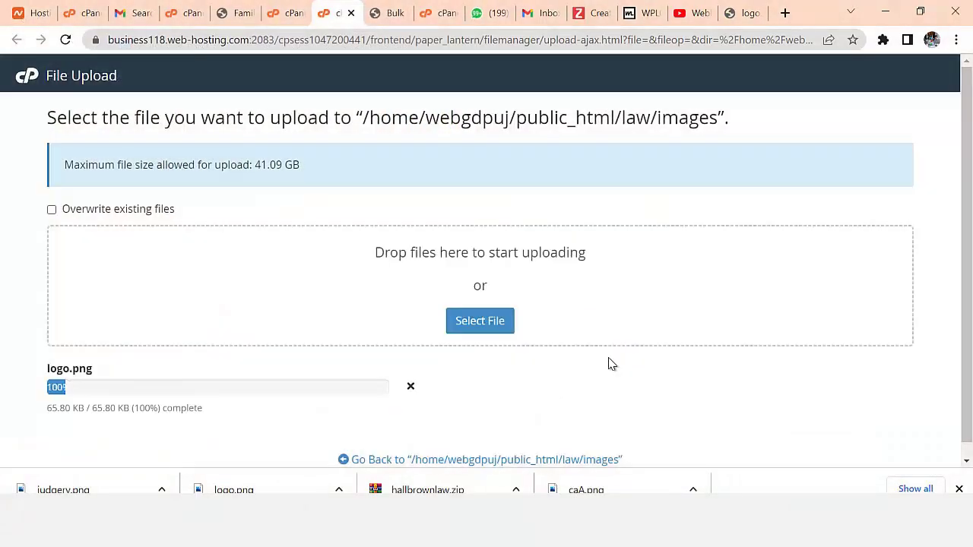
{"action": "left_click", "coordinate": [530, 462]}
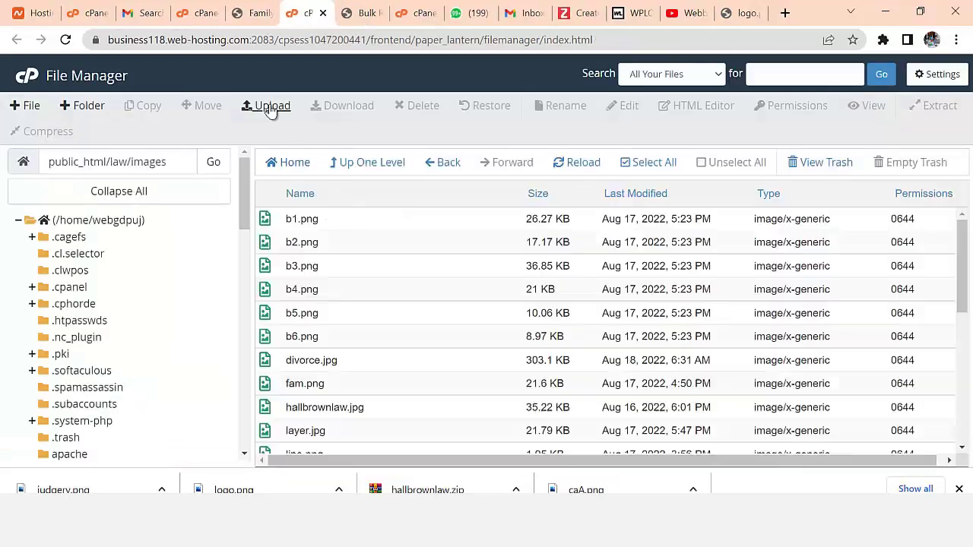
{"action": "left_click", "coordinate": [244, 13]}
Reload the law site to check the new logo, then open team photo p2.jpg in its own tab.
{"action": "left_click", "coordinate": [67, 39]}
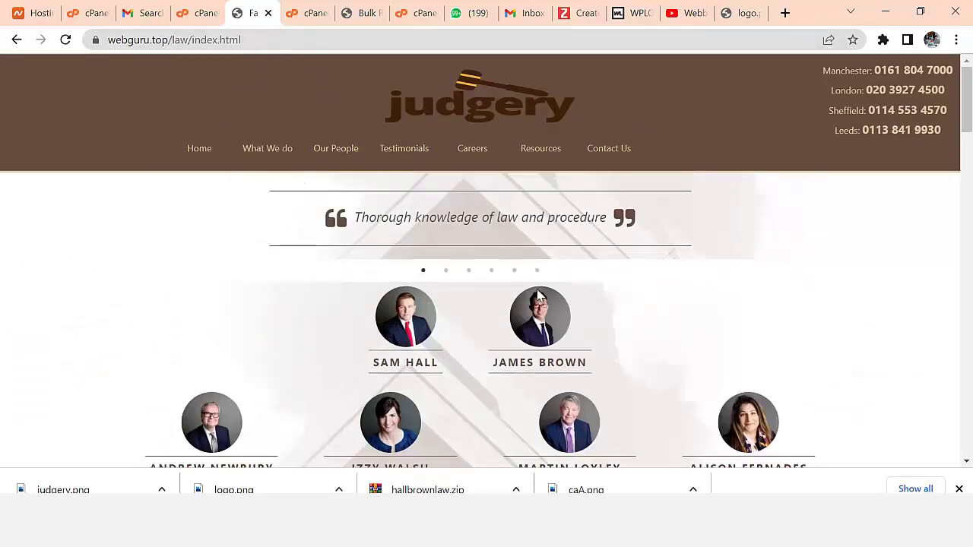
{"action": "scroll", "coordinate": [595, 290], "scroll_direction": "down", "scroll_amount": 2}
{"action": "scroll", "coordinate": [522, 195], "scroll_direction": "up", "scroll_amount": 2}
{"action": "right_click", "coordinate": [543, 314]}
{"action": "left_click", "coordinate": [602, 379]}
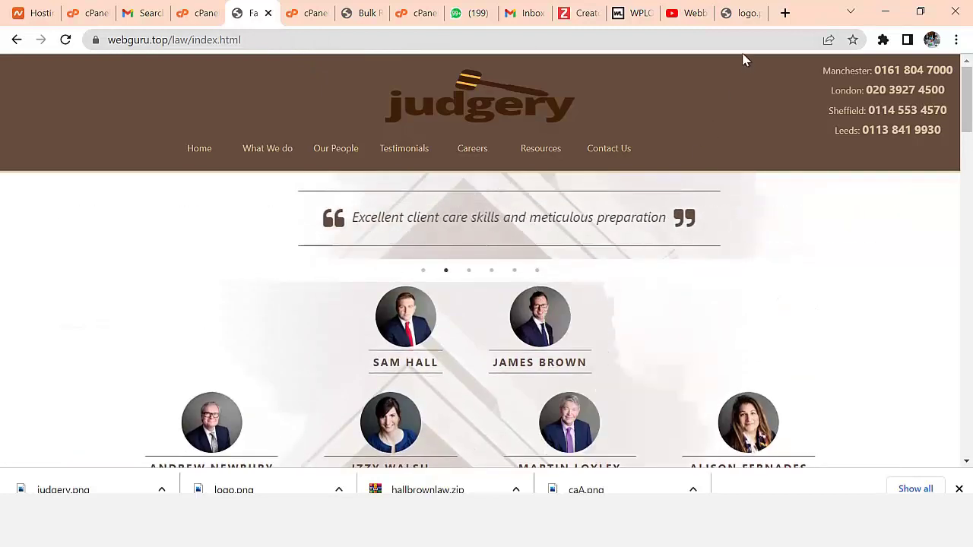
{"action": "left_click", "coordinate": [731, 13]}
{"action": "key", "text": "ctrl+v"}
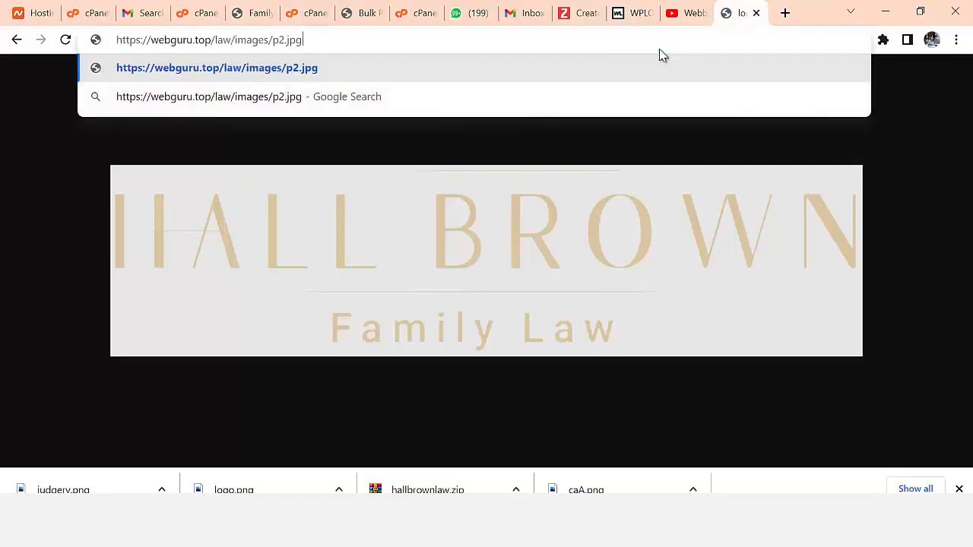
{"action": "key", "text": "Return"}
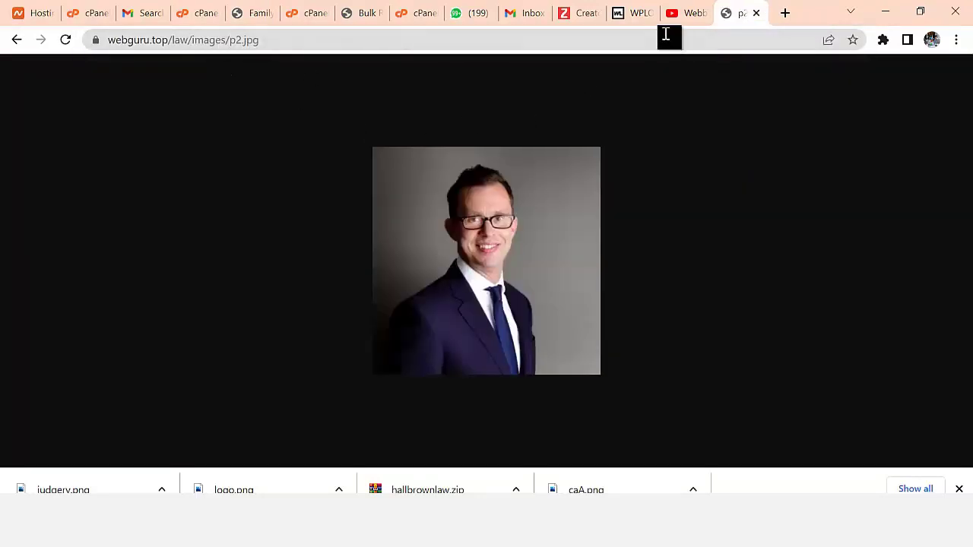
Scroll through the Judgery home page, then return to File Manager at public_html/law/images.
{"action": "left_click", "coordinate": [254, 19]}
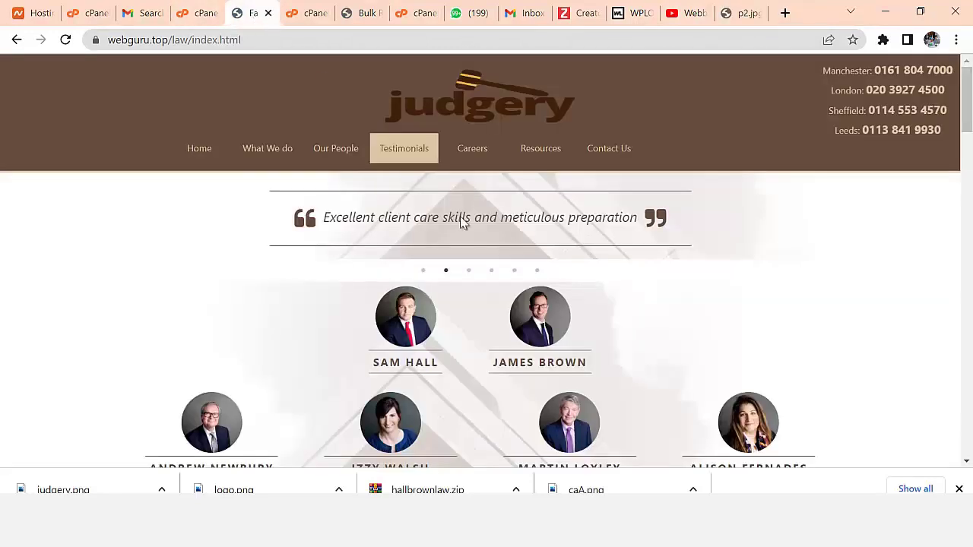
{"action": "scroll", "coordinate": [424, 346], "scroll_direction": "down", "scroll_amount": 2}
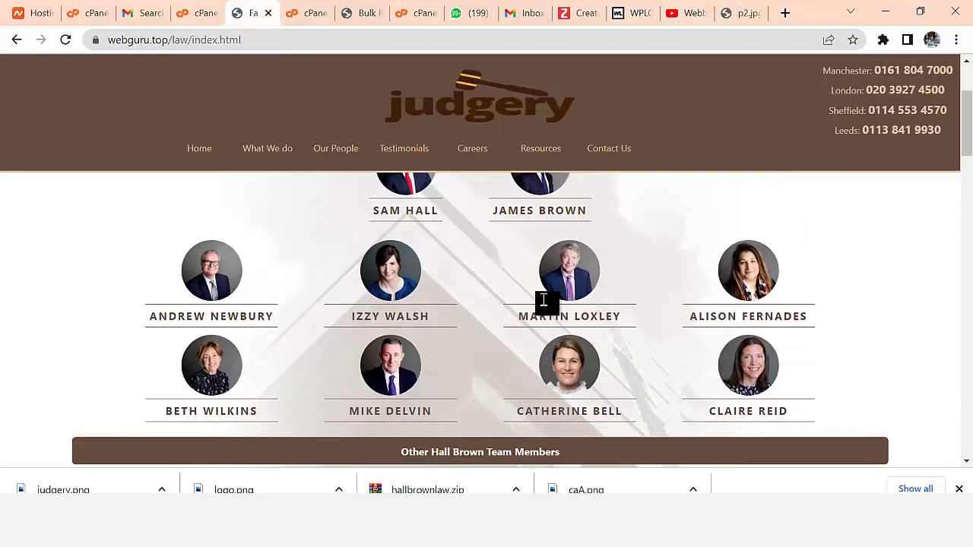
{"action": "left_click", "coordinate": [741, 14]}
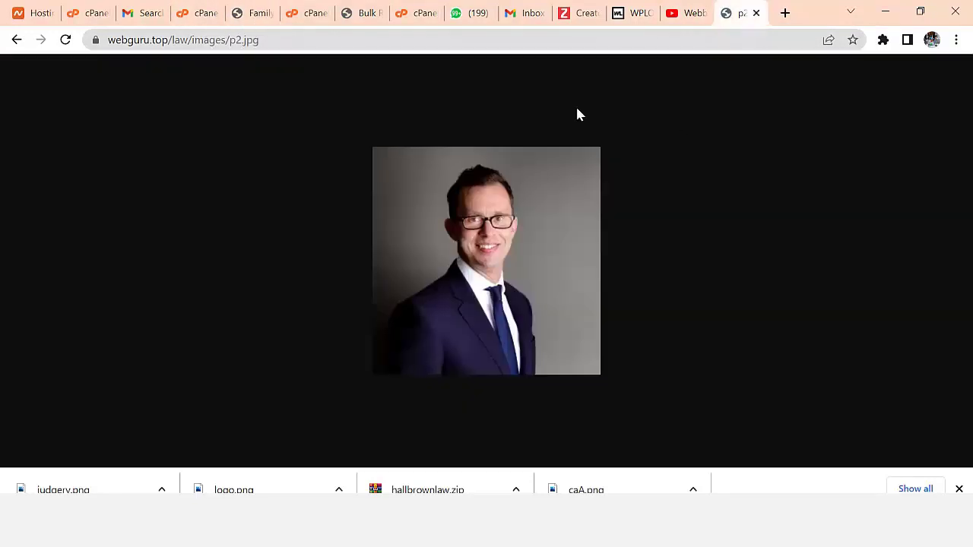
{"action": "left_click", "coordinate": [251, 13]}
{"action": "scroll", "coordinate": [638, 332], "scroll_direction": "down", "scroll_amount": 3}
{"action": "scroll", "coordinate": [697, 274], "scroll_direction": "up", "scroll_amount": 3}
{"action": "scroll", "coordinate": [301, 370], "scroll_direction": "down", "scroll_amount": 2}
{"action": "scroll", "coordinate": [615, 349], "scroll_direction": "down", "scroll_amount": 2}
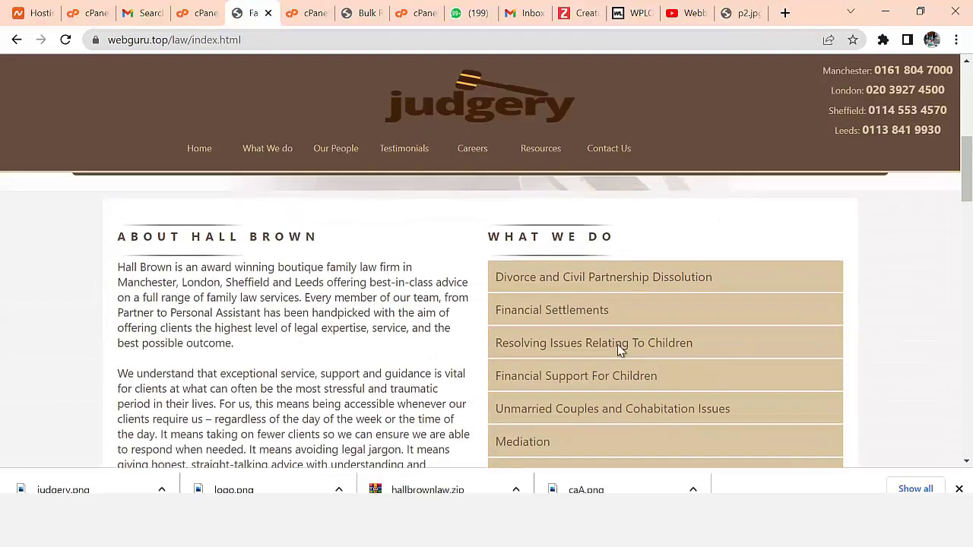
{"action": "scroll", "coordinate": [662, 299], "scroll_direction": "up", "scroll_amount": 6}
{"action": "scroll", "coordinate": [278, 256], "scroll_direction": "down", "scroll_amount": 5}
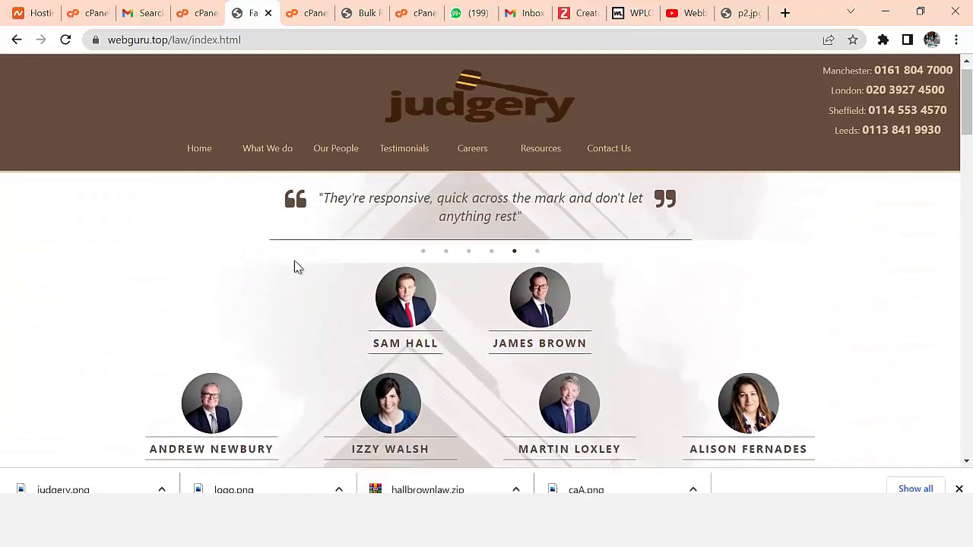
{"action": "left_click", "coordinate": [201, 13]}
{"action": "left_click", "coordinate": [312, 18]}
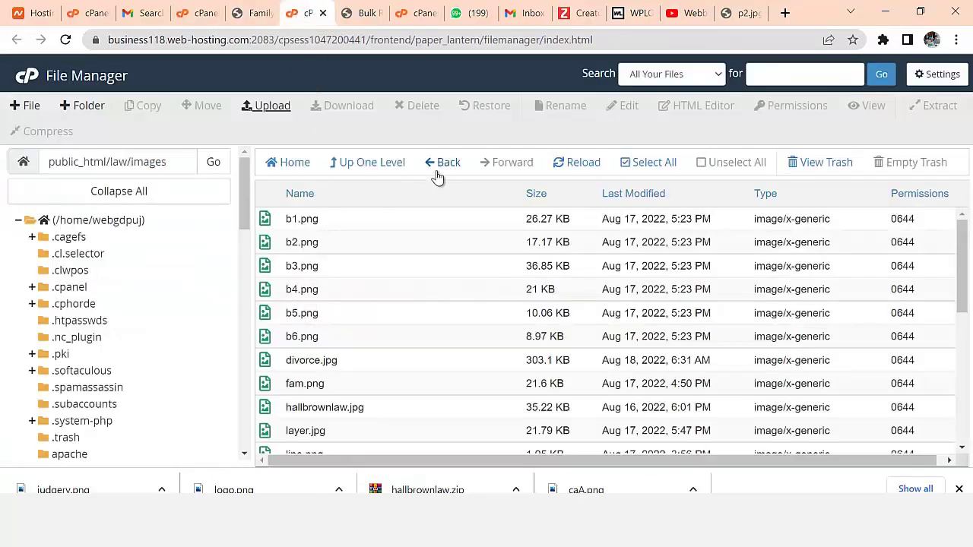
Open public_html/law/index.html in the cPanel code editor.
{"action": "left_click", "coordinate": [442, 174]}
{"action": "left_click", "coordinate": [441, 173]}
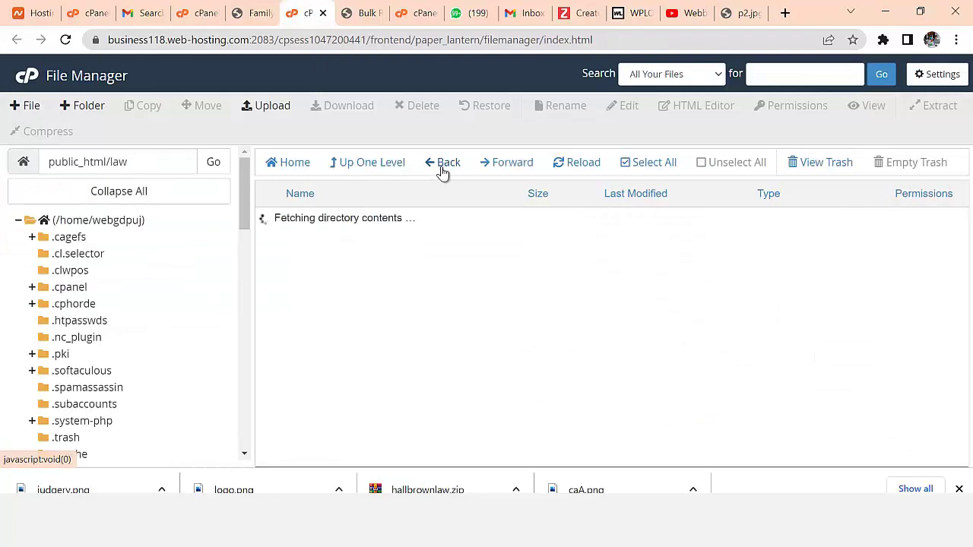
{"action": "scroll", "coordinate": [354, 352], "scroll_direction": "down", "scroll_amount": 5}
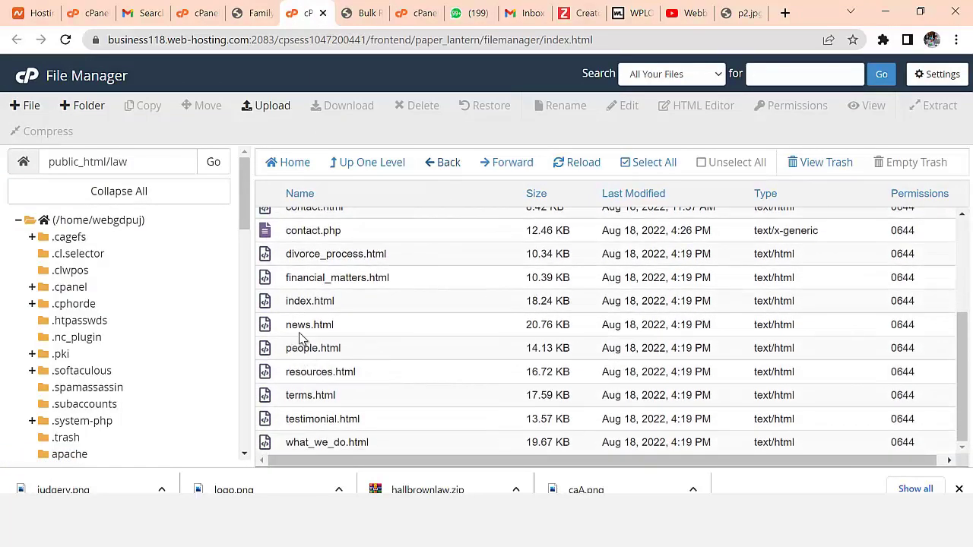
{"action": "right_click", "coordinate": [313, 302]}
{"action": "left_click", "coordinate": [363, 287]}
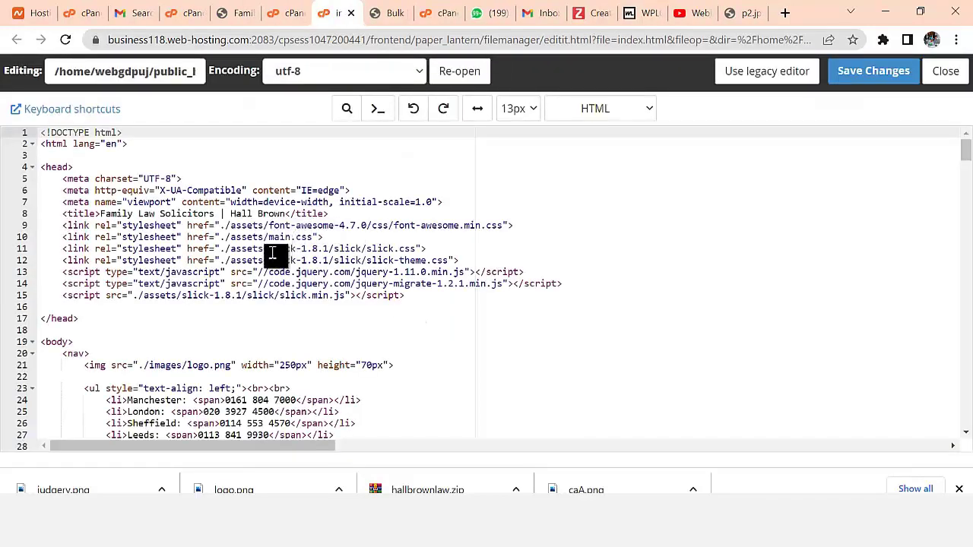
After checking the live site, change the page title from Hall Brown to Denis Law.
{"action": "left_click", "coordinate": [237, 13]}
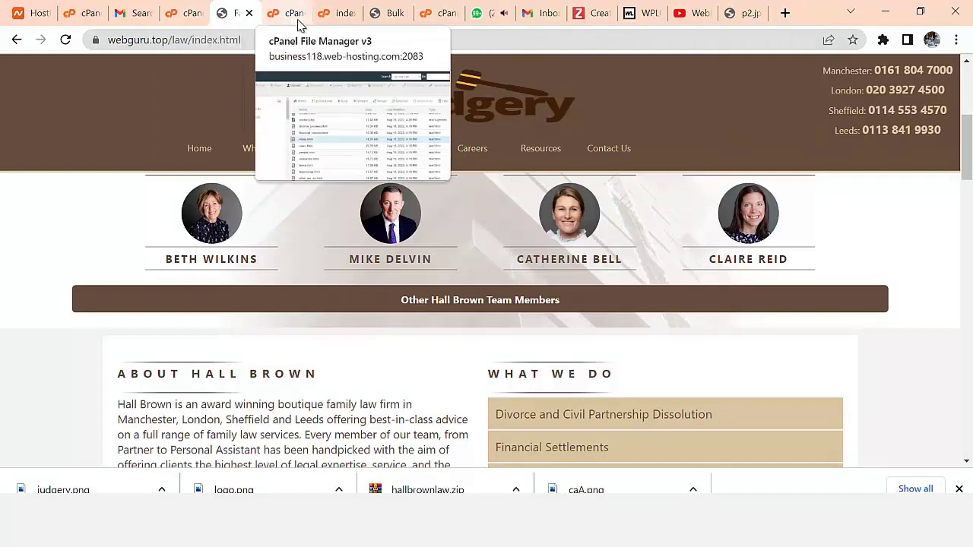
{"action": "left_click", "coordinate": [339, 15]}
{"action": "left_click", "coordinate": [483, 204]}
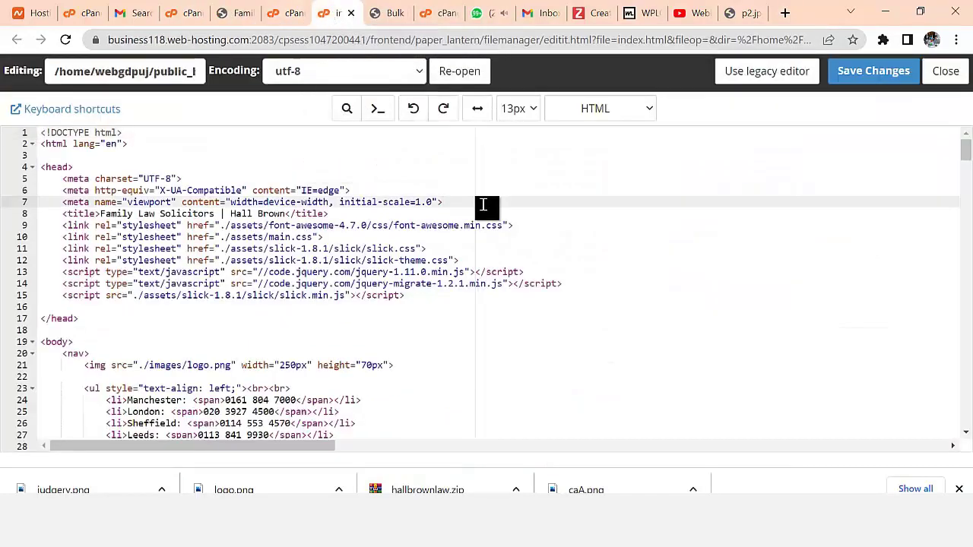
{"action": "key", "text": "ctrl+f"}
{"action": "type", "text": "hall"}
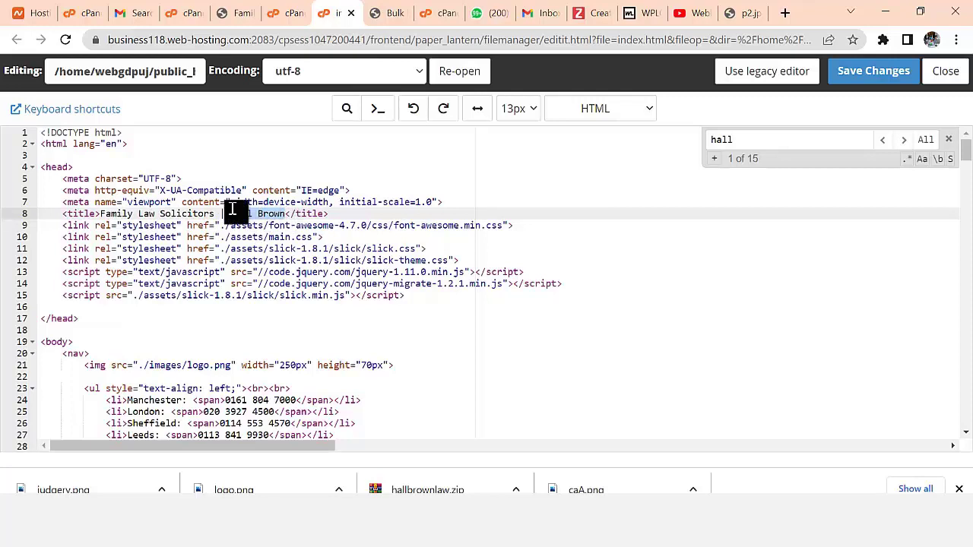
{"action": "key", "text": "BackSpace"}
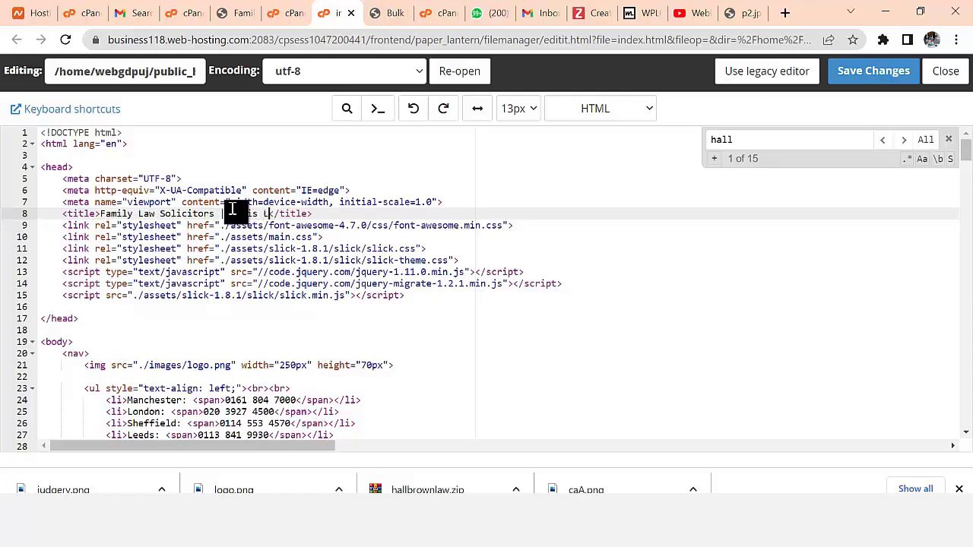
{"action": "triple_click", "coordinate": [293, 204]}
{"action": "left_click_drag", "start_coordinate": [232, 214], "coordinate": [287, 214]}
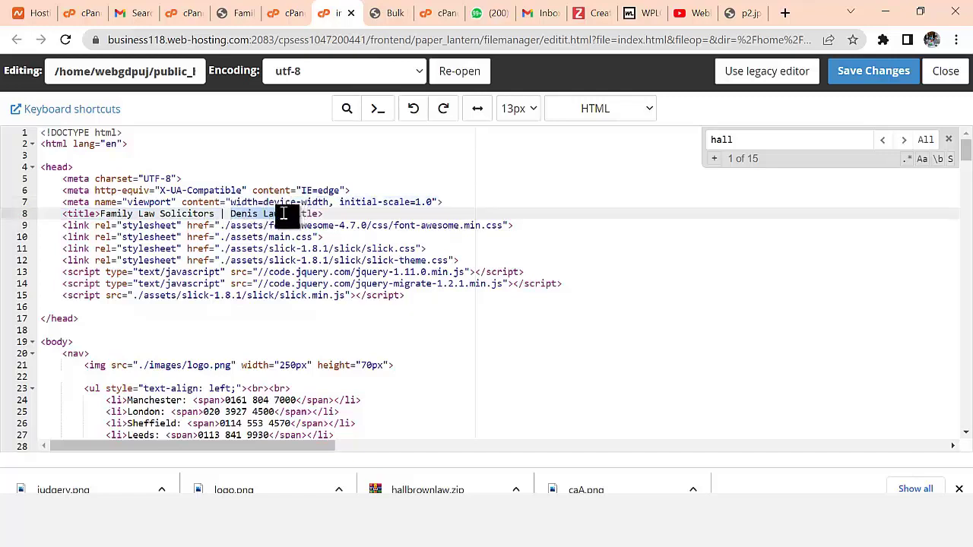
Set up Find/Replace with 'hall brown' as the search term and 'Denis Law' as replacement.
{"action": "left_click", "coordinate": [759, 139]}
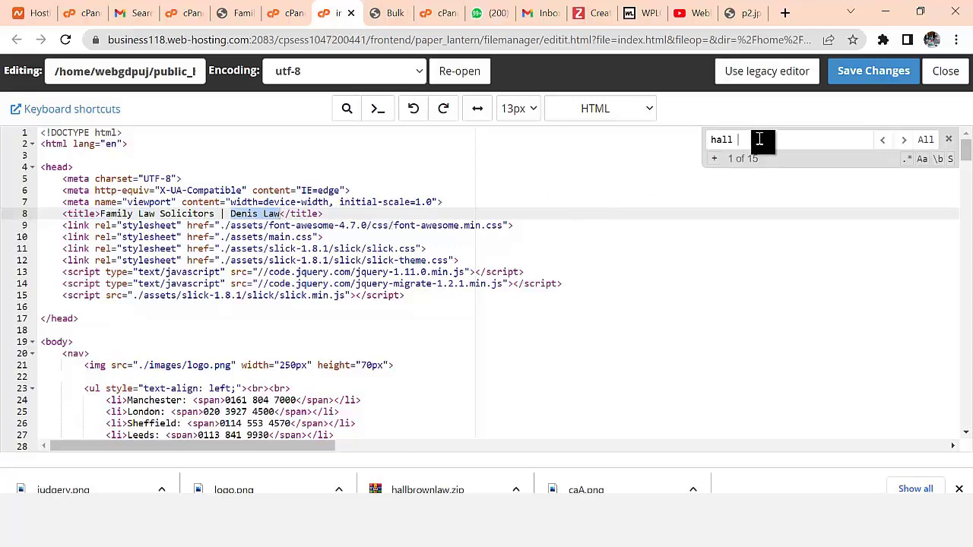
{"action": "type", "text": "broe"}
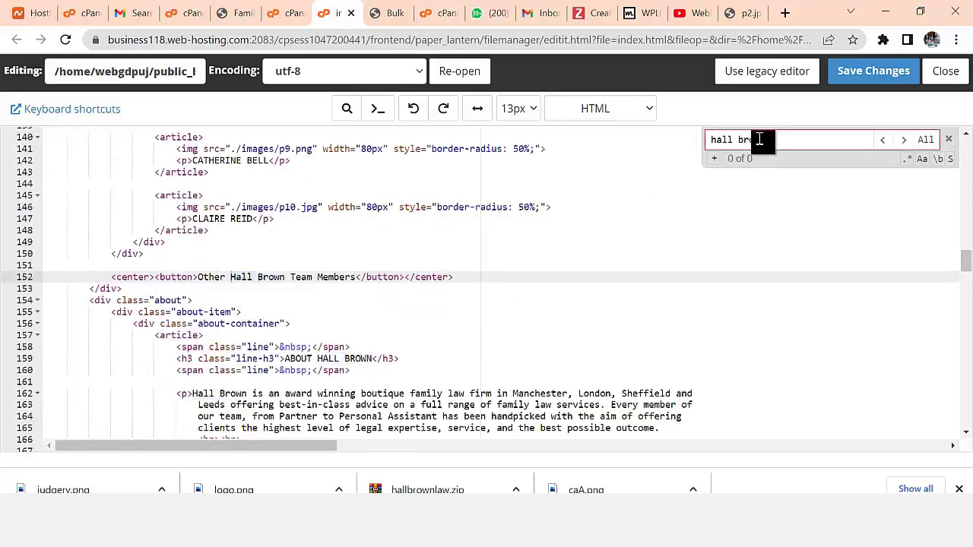
{"action": "key", "text": "BackSpace"}
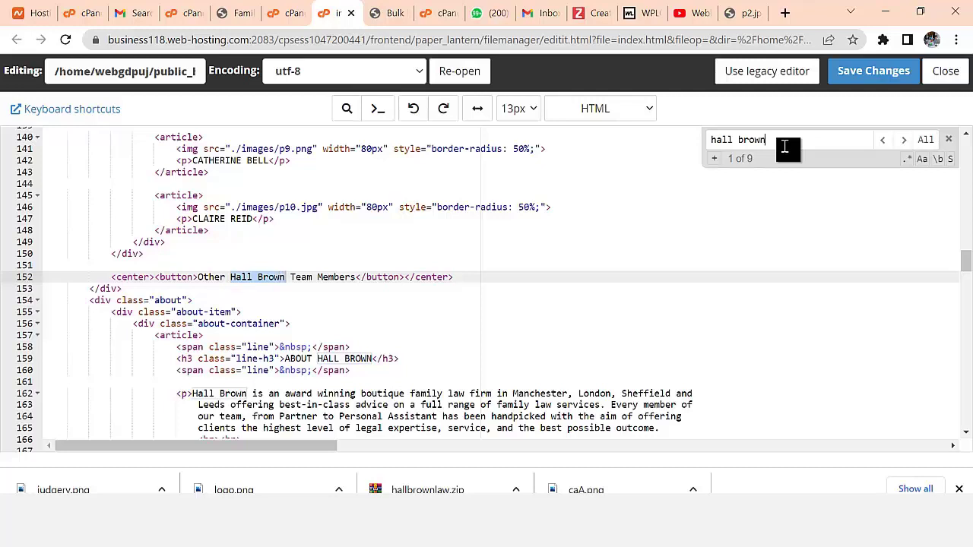
{"action": "key", "text": "ctrl+h"}
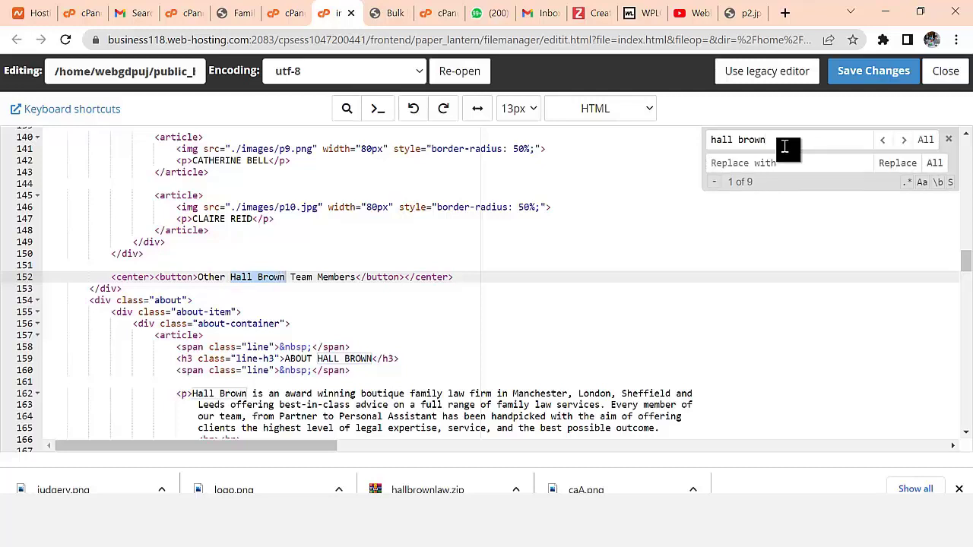
{"action": "left_click", "coordinate": [773, 163]}
Replace all seven remaining Hall Brown occurrences with Denis Law and save index.html.
{"action": "left_click", "coordinate": [910, 169]}
{"action": "left_click", "coordinate": [910, 169]}
{"action": "left_click", "coordinate": [910, 169]}
{"action": "left_click", "coordinate": [910, 169]}
{"action": "left_click", "coordinate": [910, 169]}
{"action": "left_click", "coordinate": [897, 162]}
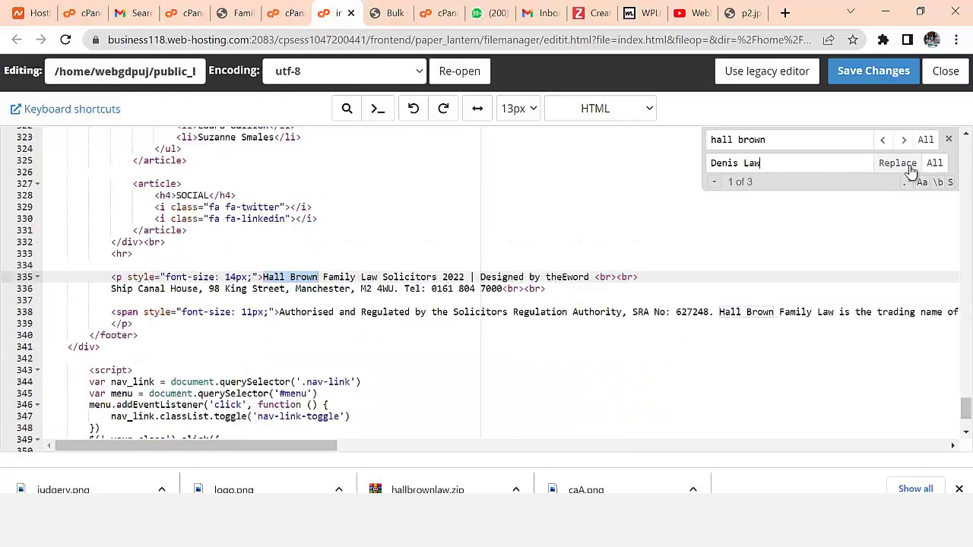
{"action": "left_click", "coordinate": [897, 163]}
{"action": "left_click", "coordinate": [897, 162]}
{"action": "left_click", "coordinate": [897, 162]}
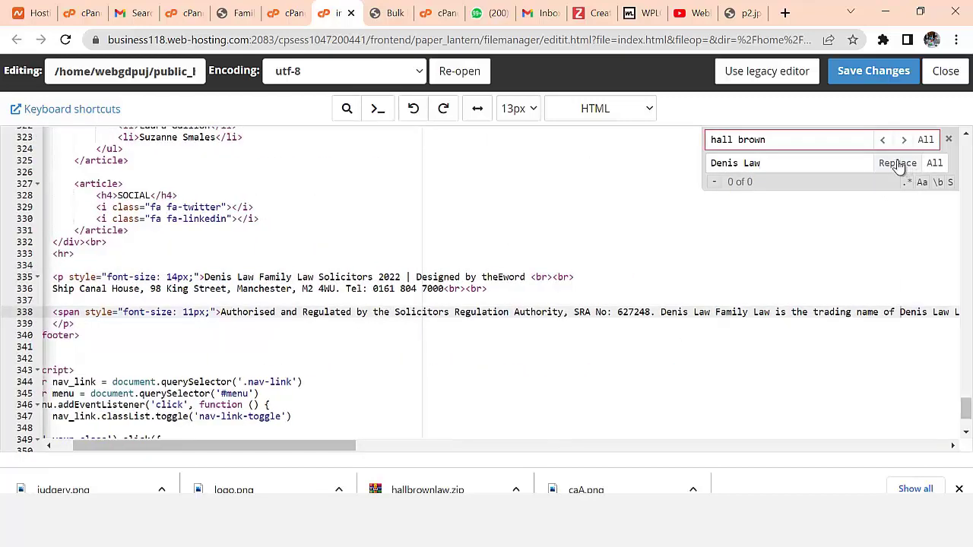
{"action": "left_click", "coordinate": [874, 76]}
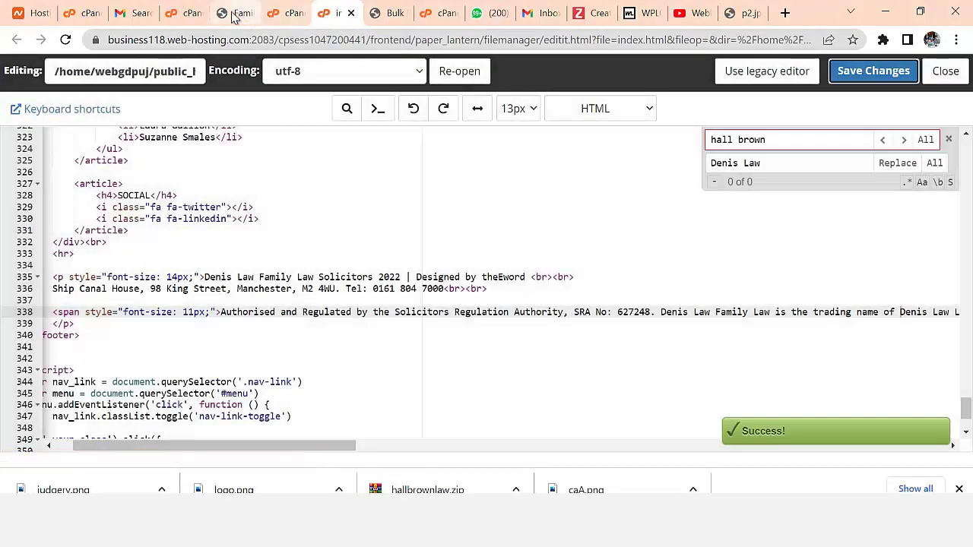
{"action": "left_click", "coordinate": [233, 12]}
Copy the Manchester area code 0161 from the site header and search index.html for it.
{"action": "scroll", "coordinate": [875, 167], "scroll_direction": "up", "scroll_amount": 3}
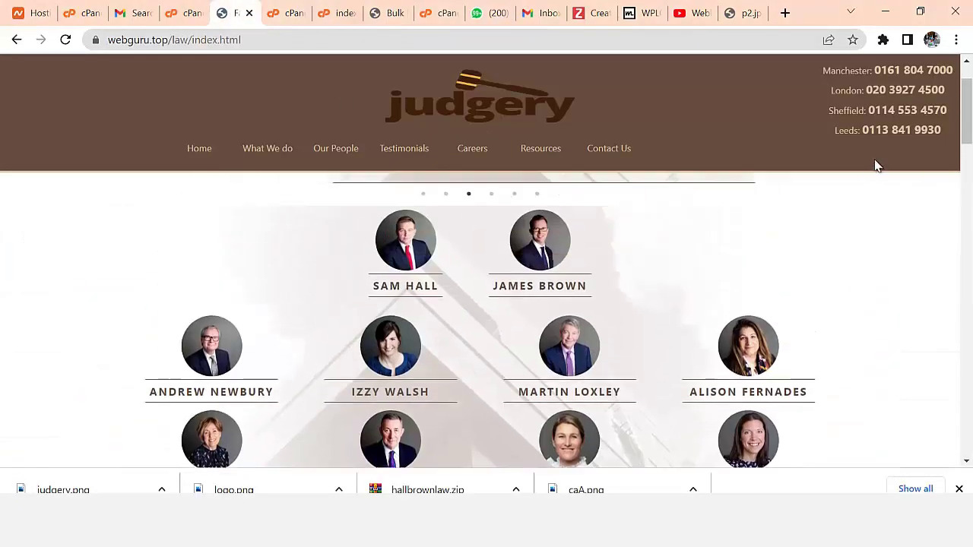
{"action": "scroll", "coordinate": [874, 168], "scroll_direction": "up", "scroll_amount": 1}
{"action": "left_click_drag", "start_coordinate": [875, 69], "coordinate": [897, 76]}
{"action": "key", "text": "ctrl+c"}
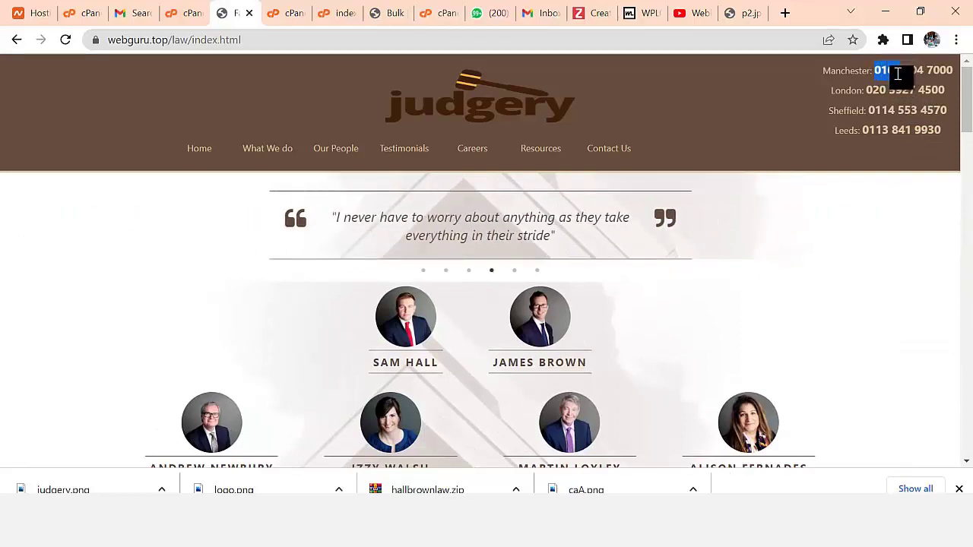
{"action": "left_click", "coordinate": [330, 14]}
{"action": "key", "text": "ctrl+v"}
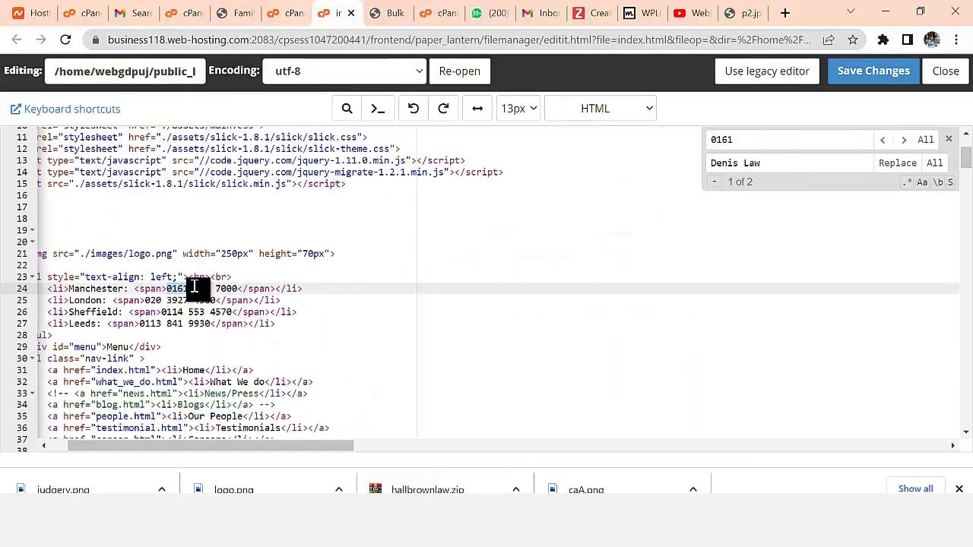
{"action": "left_click", "coordinate": [185, 301]}
{"action": "left_click", "coordinate": [187, 313]}
{"action": "left_click", "coordinate": [193, 325]}
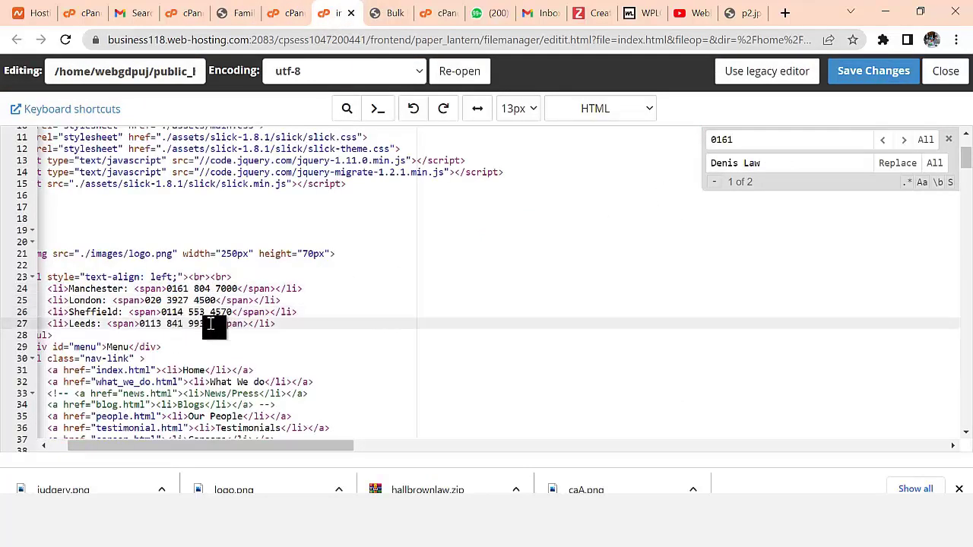
{"action": "left_click_drag", "start_coordinate": [212, 324], "coordinate": [140, 327]}
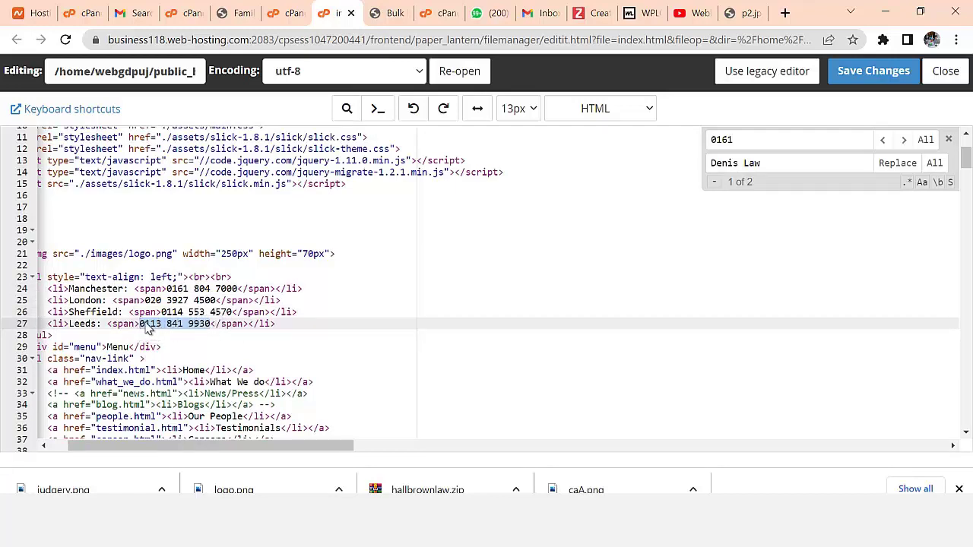
{"action": "type", "text": "11"}
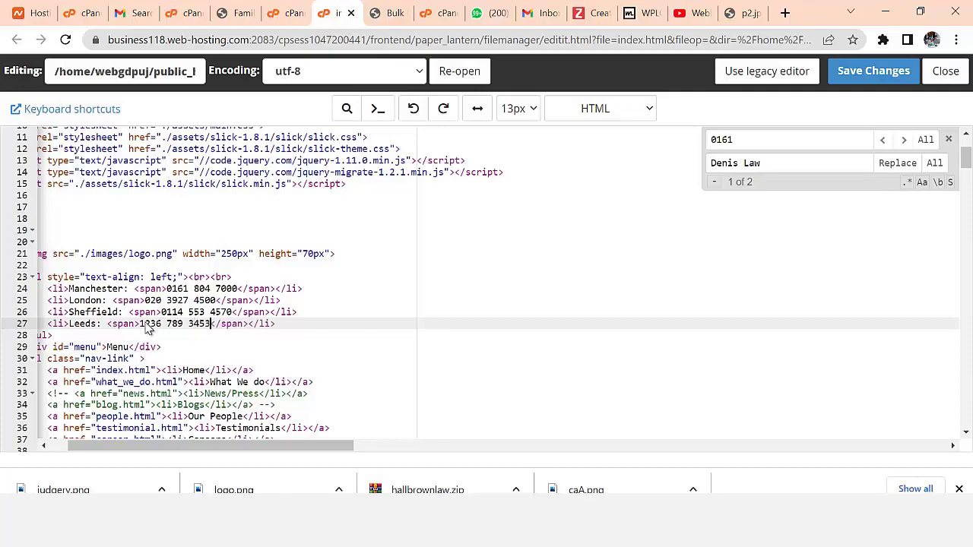
{"action": "key", "text": "BackSpace"}
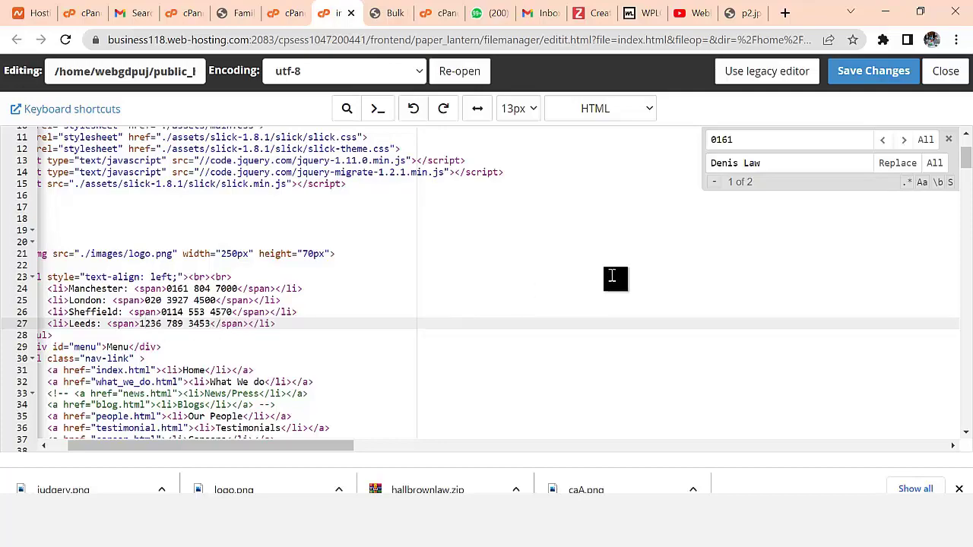
{"action": "left_click", "coordinate": [848, 72]}
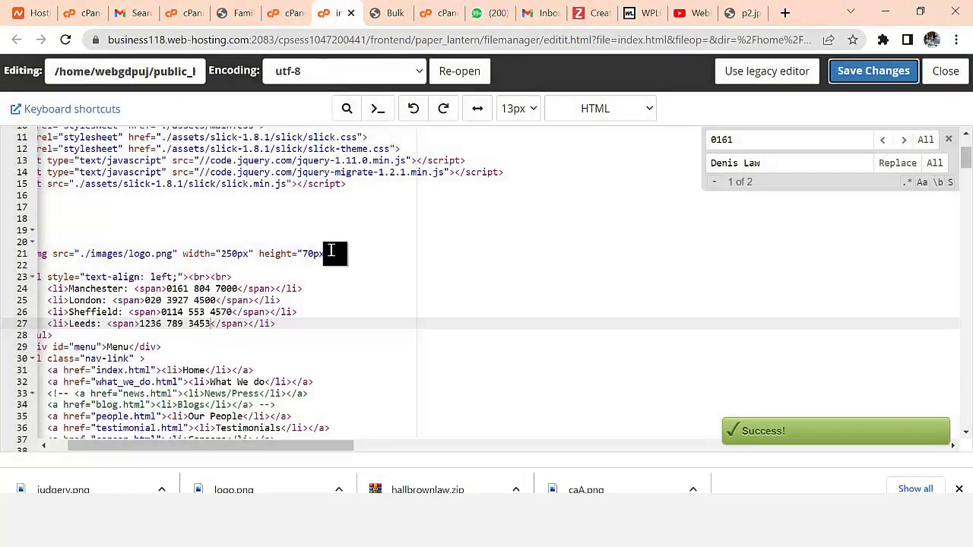
Reload the live Judgery site to confirm the new phone number.
{"action": "left_click", "coordinate": [294, 16]}
{"action": "left_click", "coordinate": [239, 13]}
{"action": "left_click", "coordinate": [65, 40]}
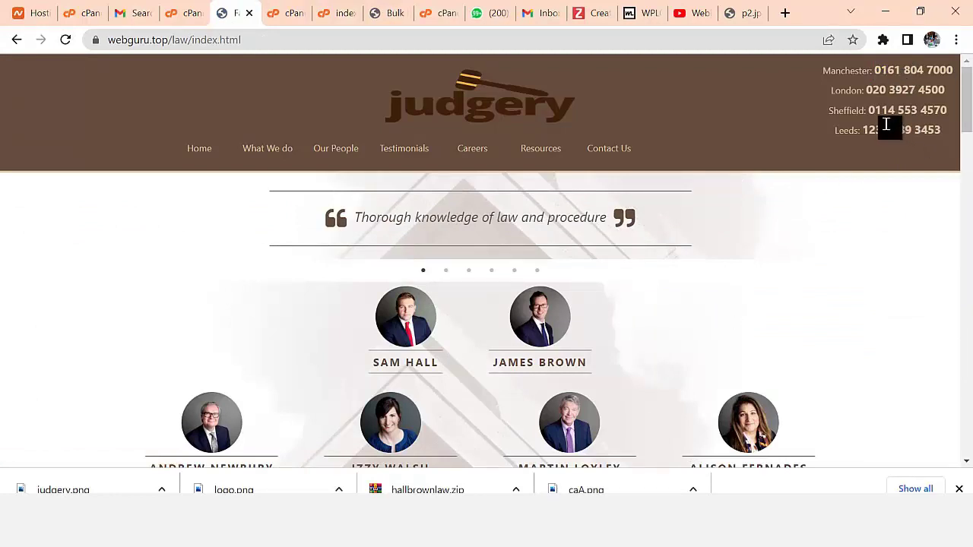
Look over the site's What We Do page and the law folder's file list.
{"action": "scroll", "coordinate": [299, 251], "scroll_direction": "down", "scroll_amount": 7}
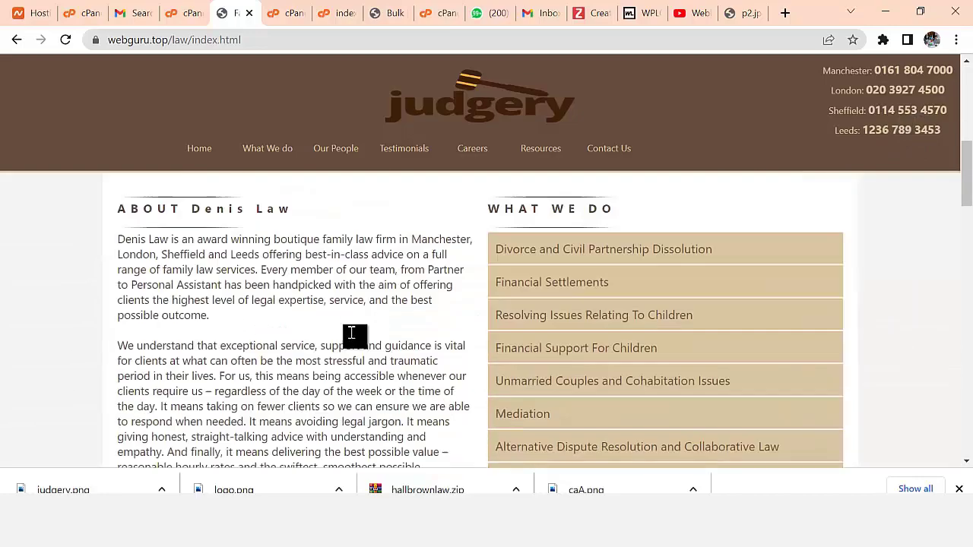
{"action": "scroll", "coordinate": [210, 331], "scroll_direction": "down", "scroll_amount": 4}
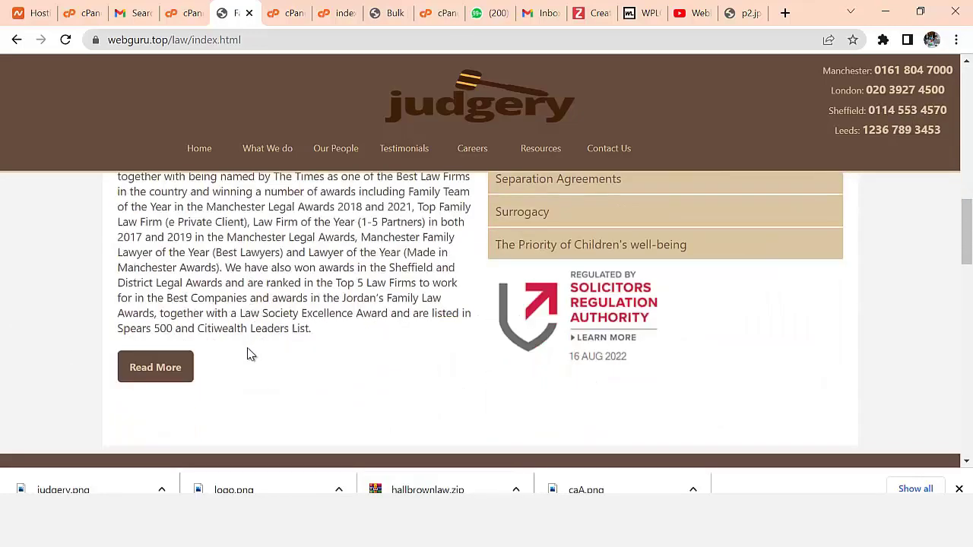
{"action": "scroll", "coordinate": [288, 382], "scroll_direction": "up", "scroll_amount": 10}
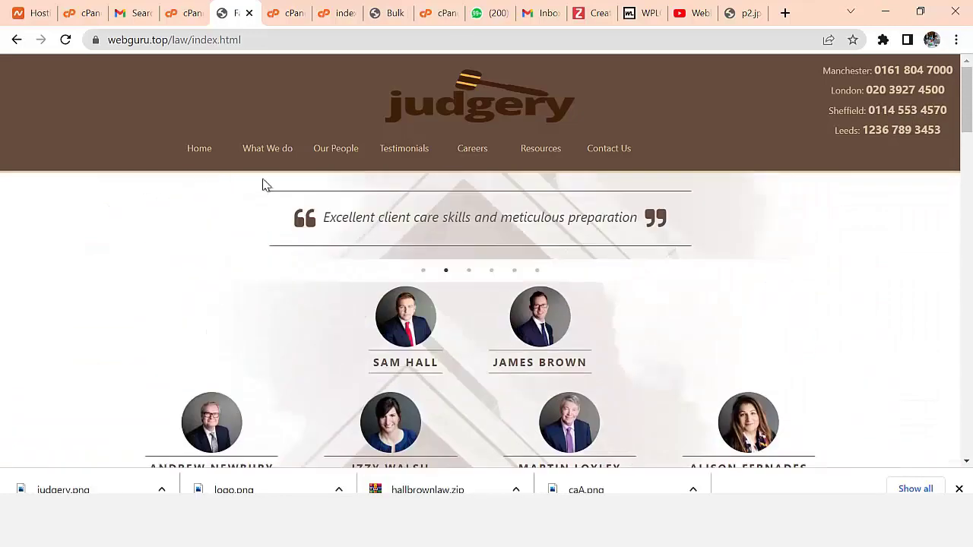
{"action": "left_click", "coordinate": [266, 154]}
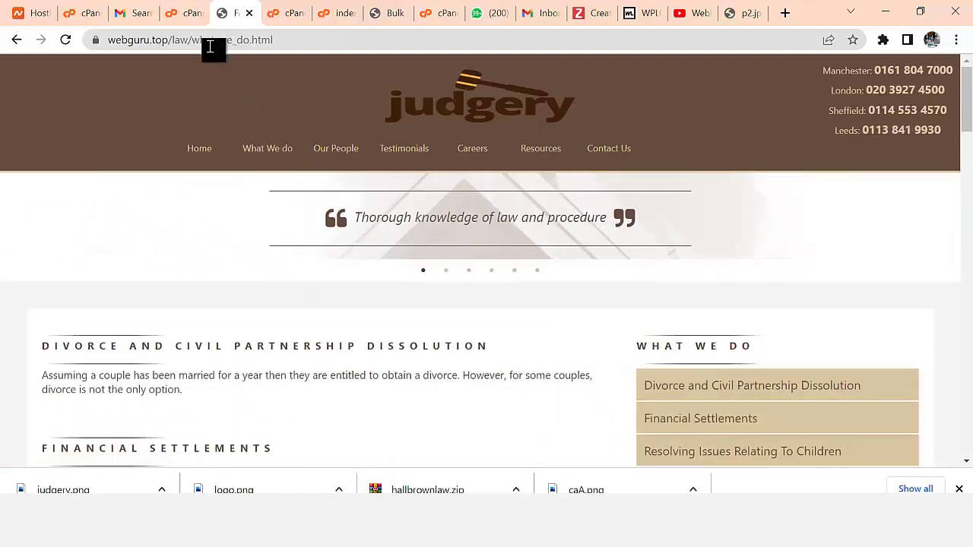
{"action": "left_click", "coordinate": [184, 21]}
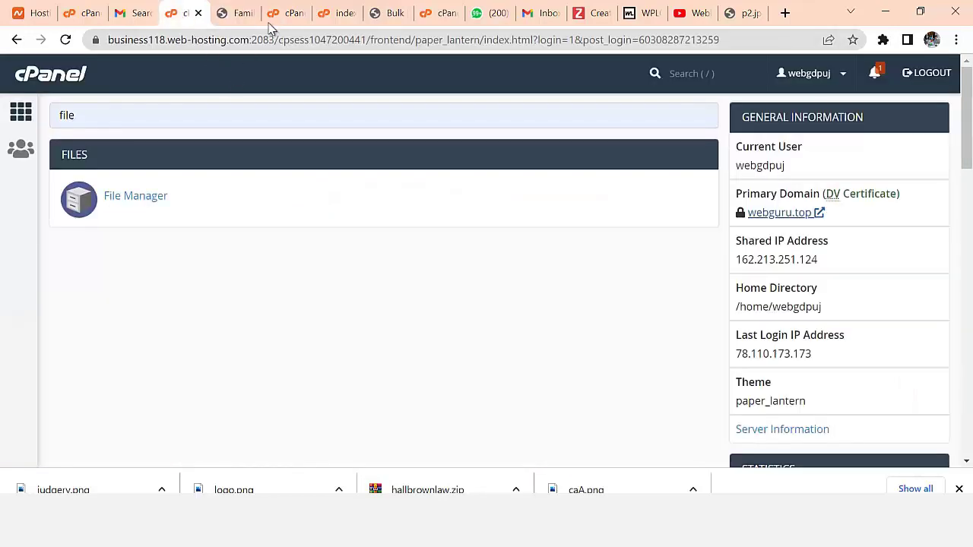
{"action": "left_click", "coordinate": [285, 16]}
{"action": "scroll", "coordinate": [384, 368], "scroll_direction": "up", "scroll_amount": 5}
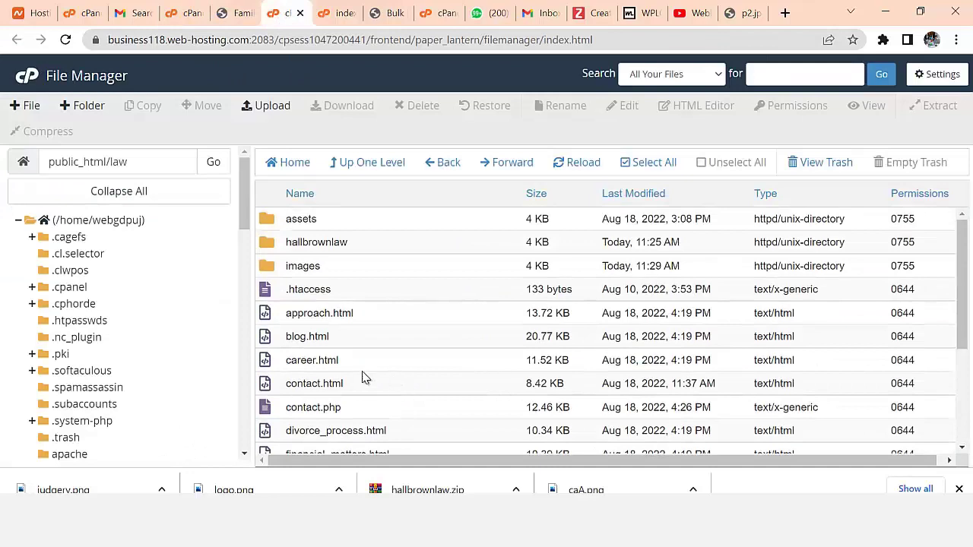
{"action": "scroll", "coordinate": [365, 378], "scroll_direction": "down", "scroll_amount": 3}
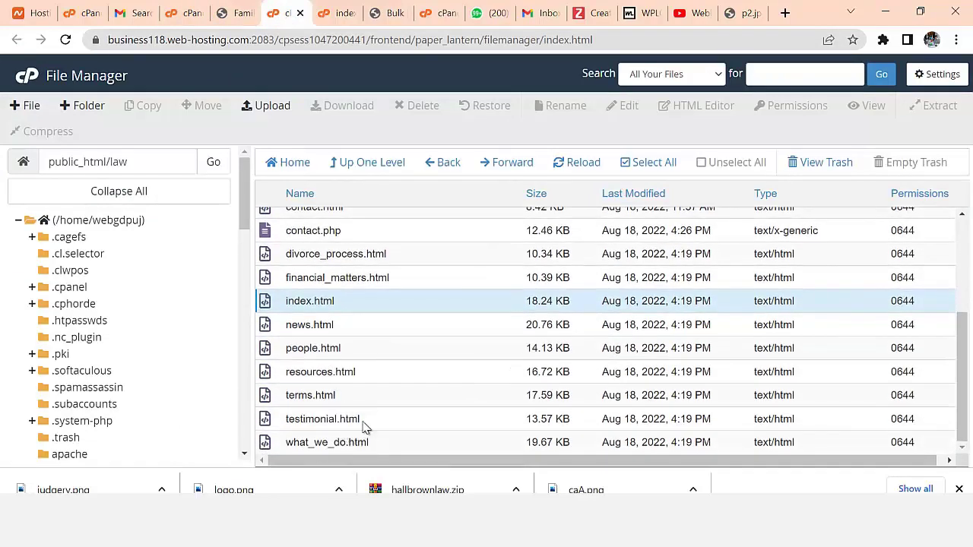
{"action": "scroll", "coordinate": [310, 393], "scroll_direction": "up", "scroll_amount": 3}
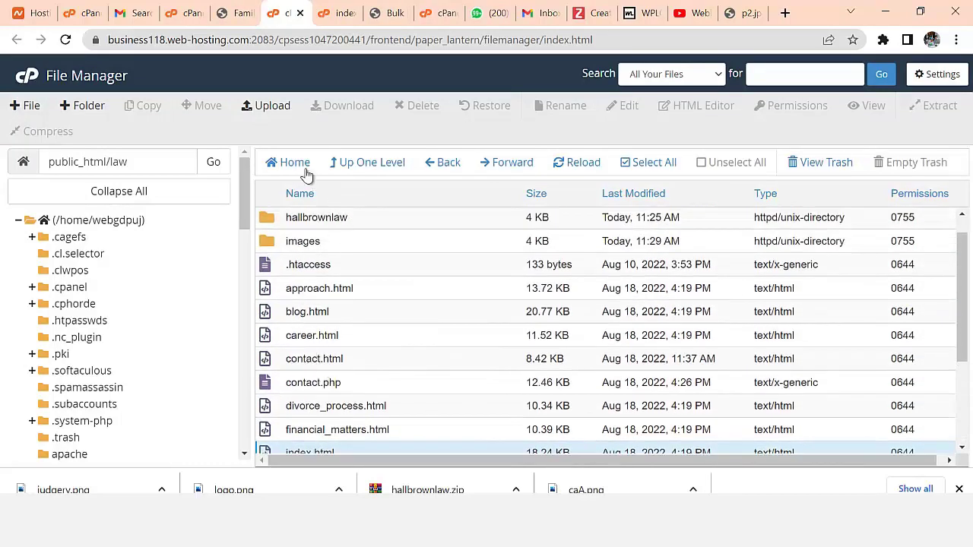
Review the live Contact Us page, then open contact.html for editing in File Manager.
{"action": "left_click", "coordinate": [234, 13]}
{"action": "left_click", "coordinate": [593, 155]}
{"action": "scroll", "coordinate": [495, 369], "scroll_direction": "down", "scroll_amount": 3}
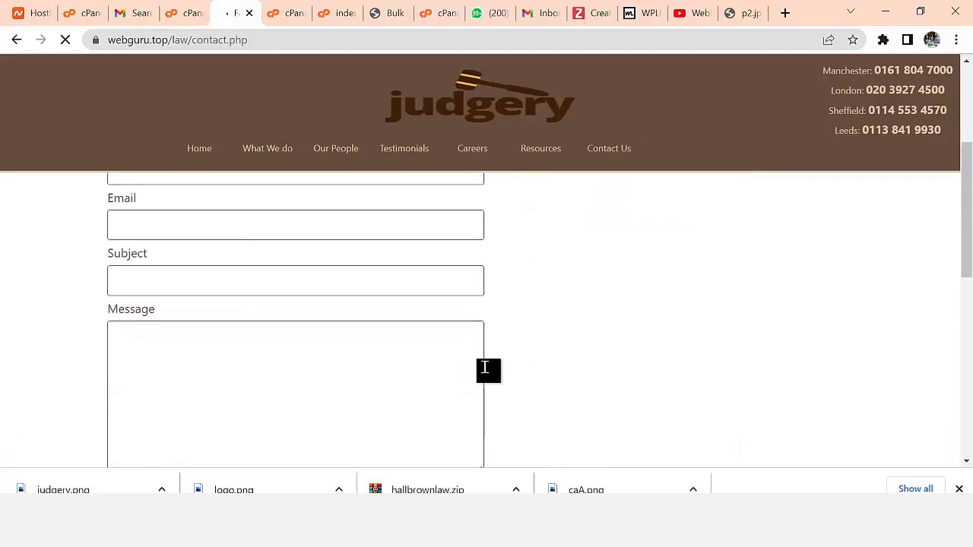
{"action": "scroll", "coordinate": [484, 368], "scroll_direction": "down", "scroll_amount": 4}
{"action": "scroll", "coordinate": [482, 376], "scroll_direction": "up", "scroll_amount": 6}
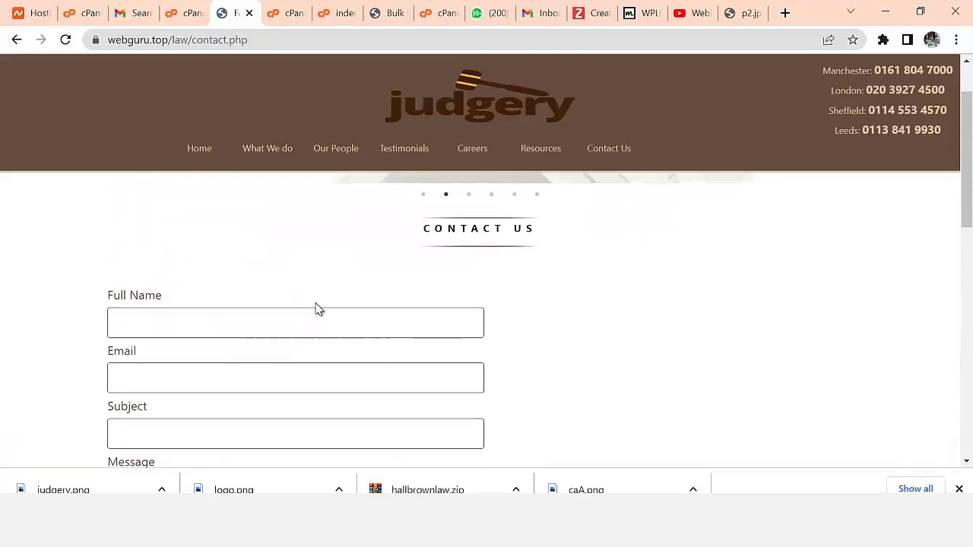
{"action": "left_click", "coordinate": [273, 25]}
{"action": "scroll", "coordinate": [348, 380], "scroll_direction": "down", "scroll_amount": 1}
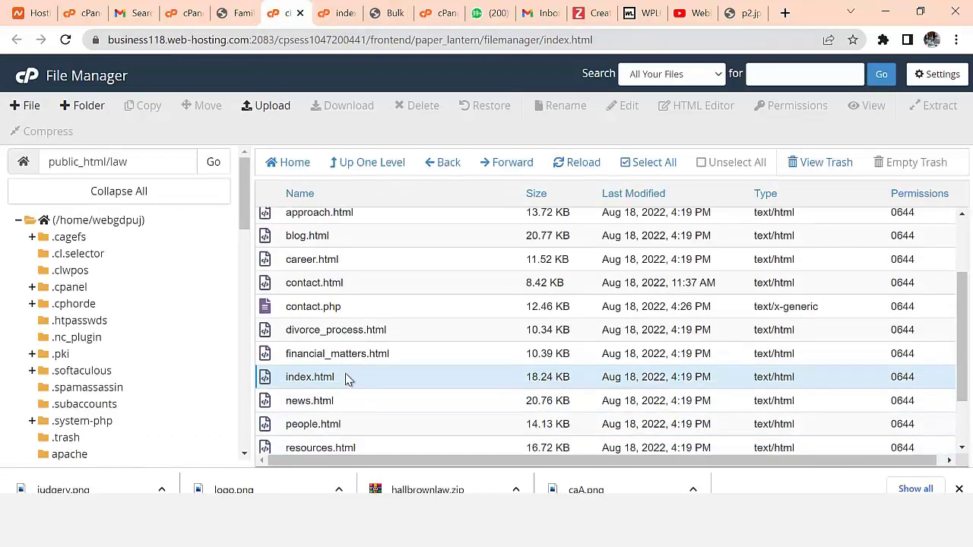
{"action": "right_click", "coordinate": [328, 282]}
Open contact.html in the code editor and move to the line 96 email address.
{"action": "left_click", "coordinate": [359, 289]}
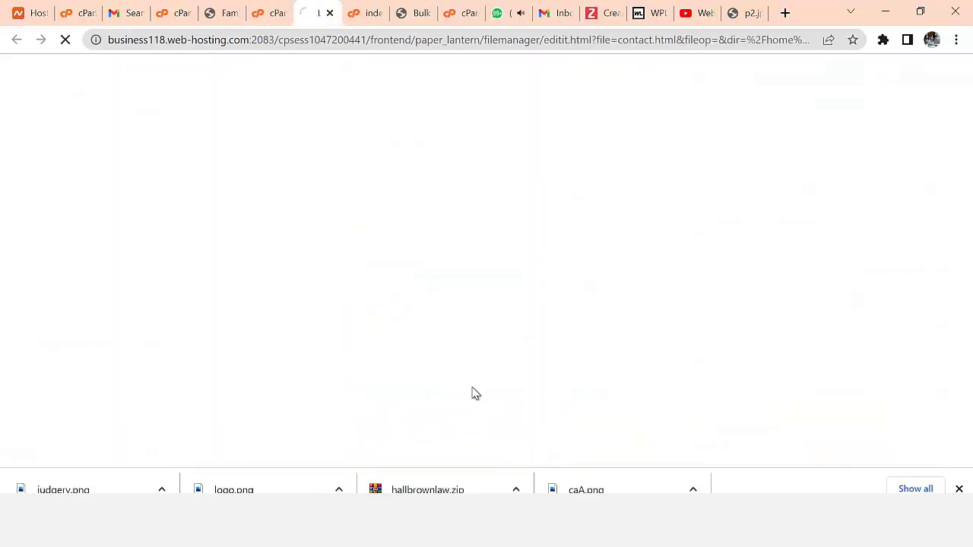
{"action": "scroll", "coordinate": [201, 296], "scroll_direction": "down", "scroll_amount": 5}
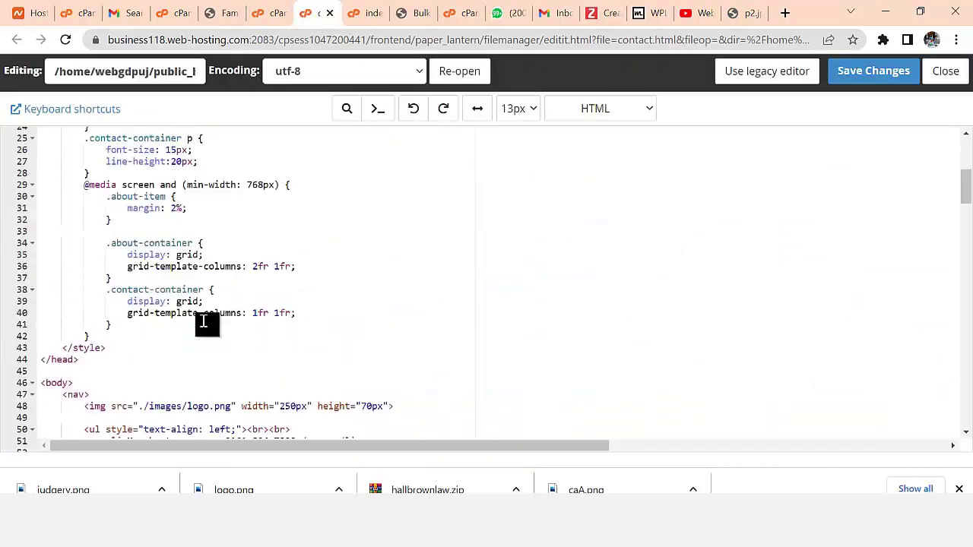
{"action": "scroll", "coordinate": [206, 339], "scroll_direction": "down", "scroll_amount": 4}
{"action": "scroll", "coordinate": [223, 316], "scroll_direction": "down", "scroll_amount": 5}
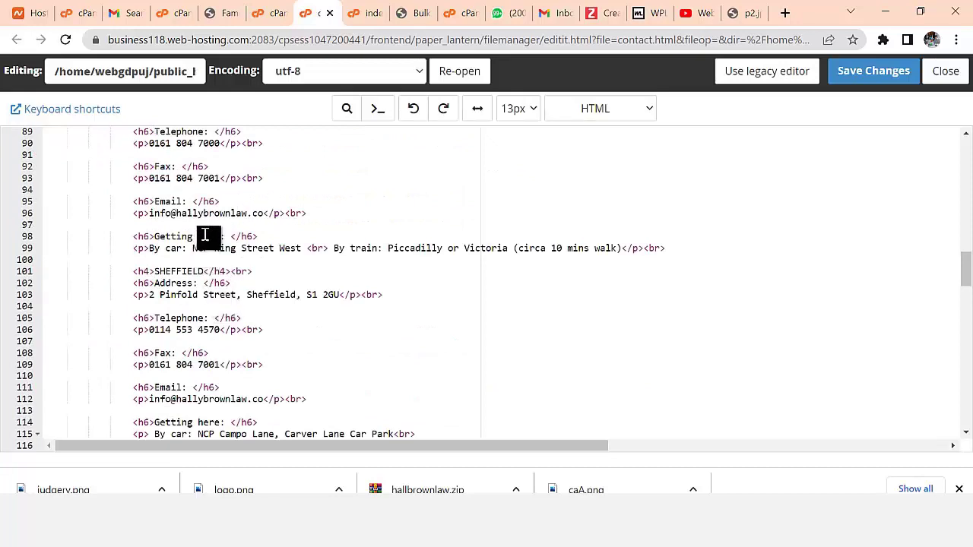
{"action": "left_click", "coordinate": [188, 214]}
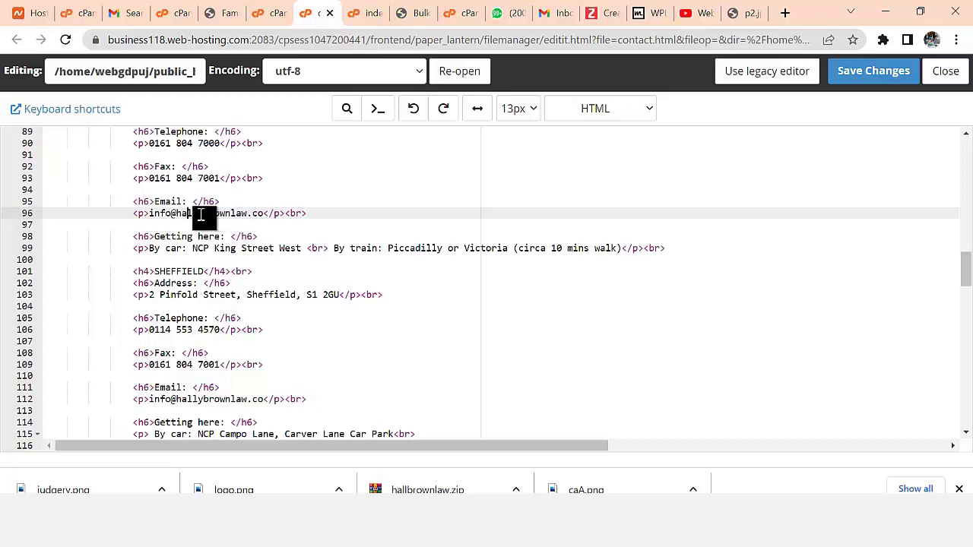
Read through the rest of contact.html's office addresses, phones and emails without editing.
{"action": "scroll", "coordinate": [260, 293], "scroll_direction": "down", "scroll_amount": 4}
{"action": "scroll", "coordinate": [260, 304], "scroll_direction": "down", "scroll_amount": 5}
{"action": "scroll", "coordinate": [260, 304], "scroll_direction": "down", "scroll_amount": 1}
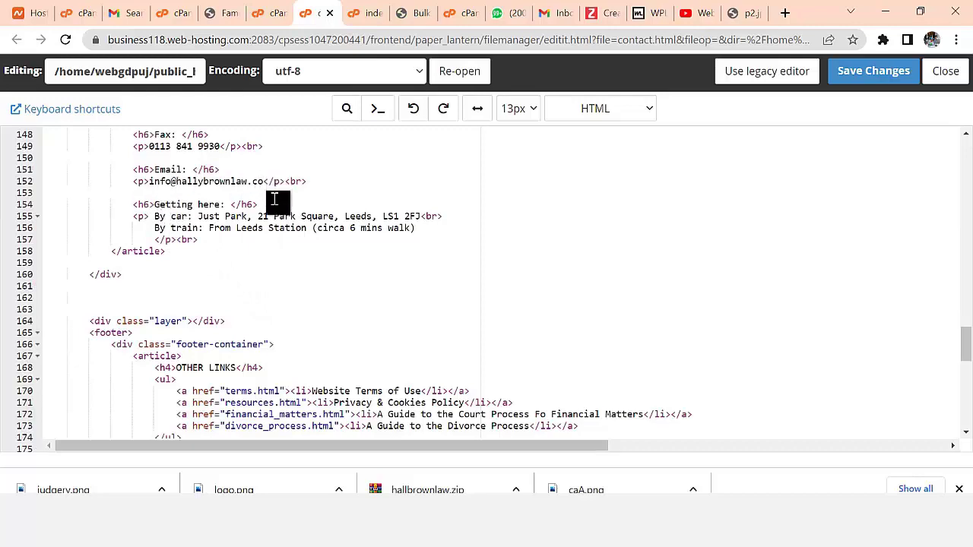
{"action": "scroll", "coordinate": [278, 209], "scroll_direction": "down", "scroll_amount": 4}
{"action": "scroll", "coordinate": [263, 301], "scroll_direction": "down", "scroll_amount": 5}
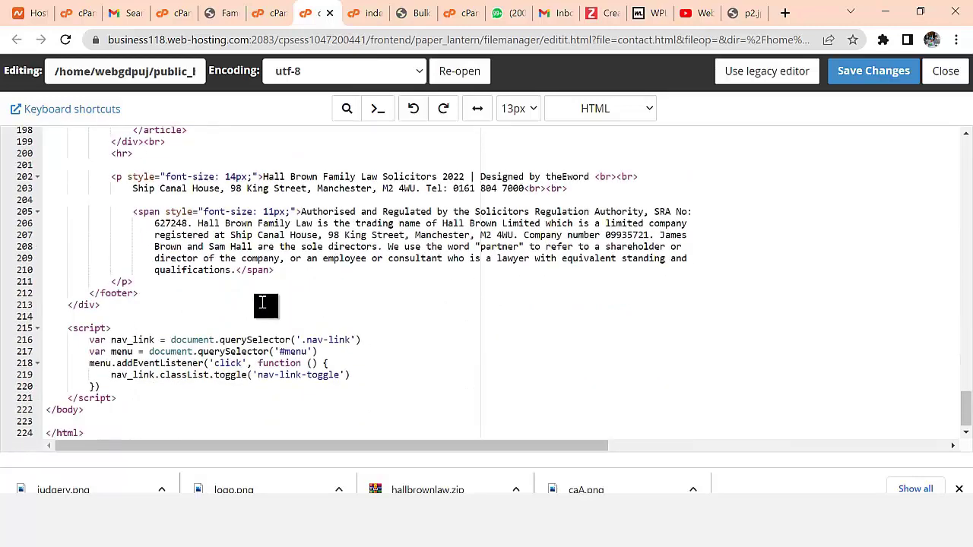
{"action": "scroll", "coordinate": [261, 303], "scroll_direction": "up", "scroll_amount": 10}
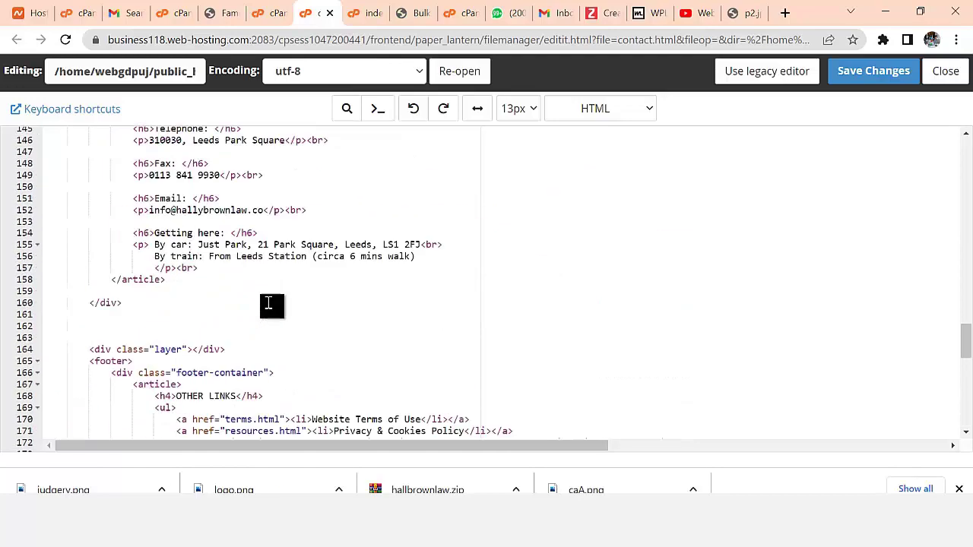
{"action": "scroll", "coordinate": [278, 303], "scroll_direction": "up", "scroll_amount": 17}
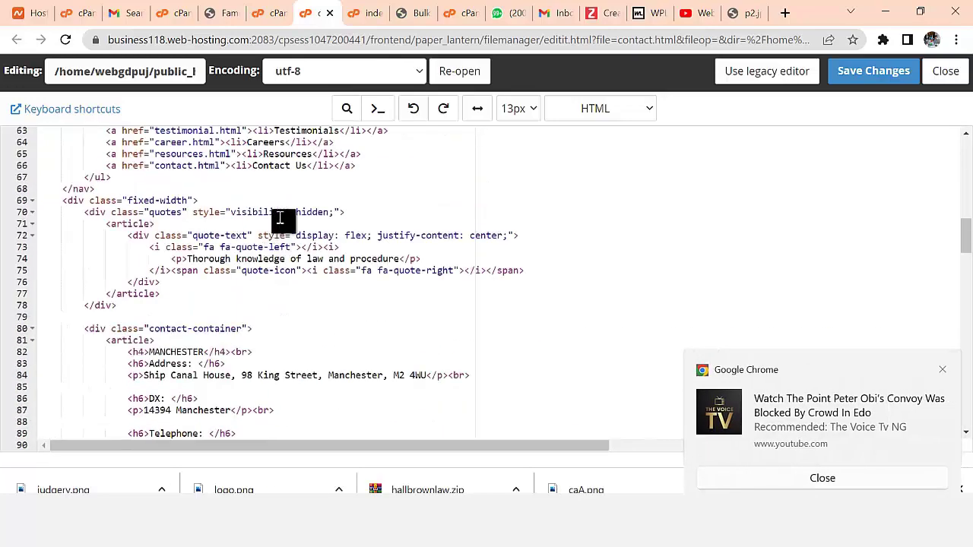
Replace the cPanel search text with 'email', then return to the Judgery Contact Us page.
{"action": "left_click", "coordinate": [160, 21]}
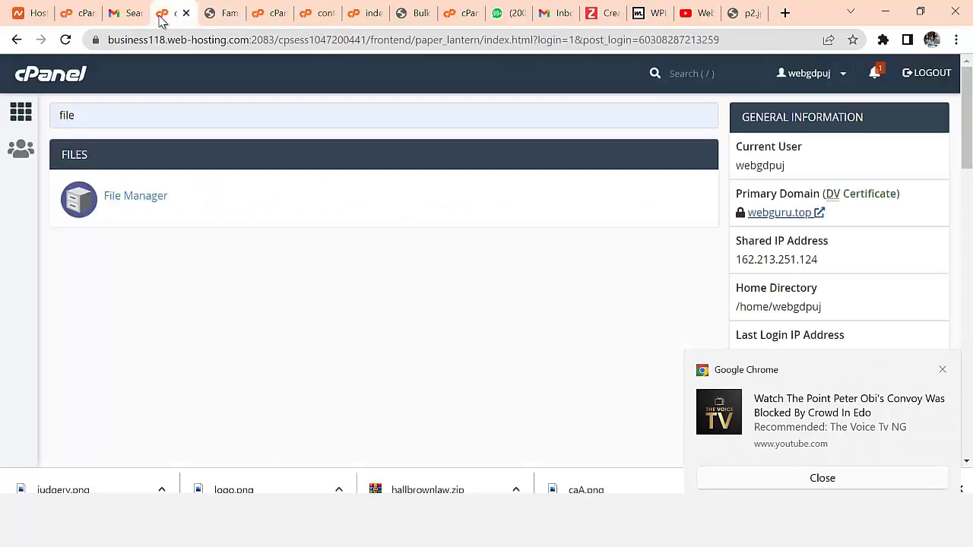
{"action": "left_click_drag", "start_coordinate": [101, 118], "coordinate": [30, 122]}
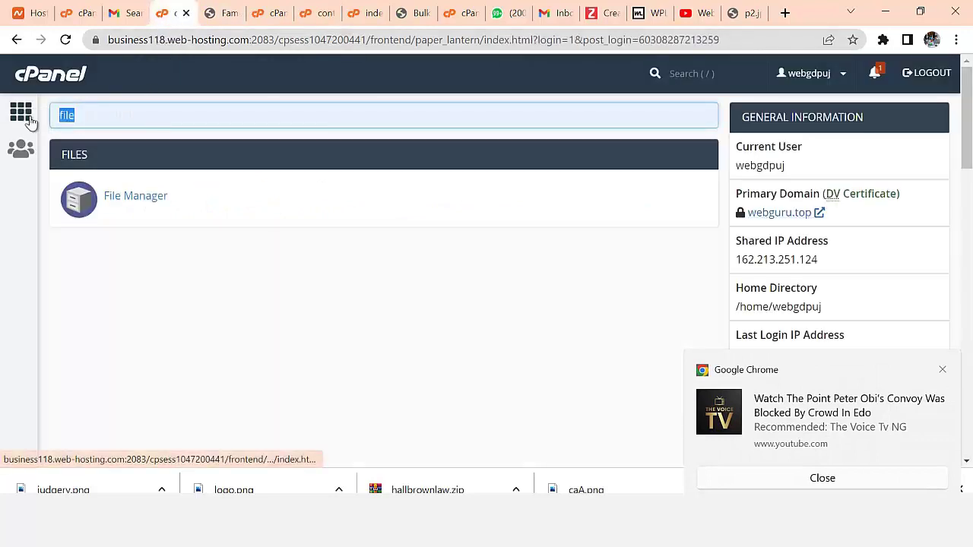
{"action": "type", "text": "email"}
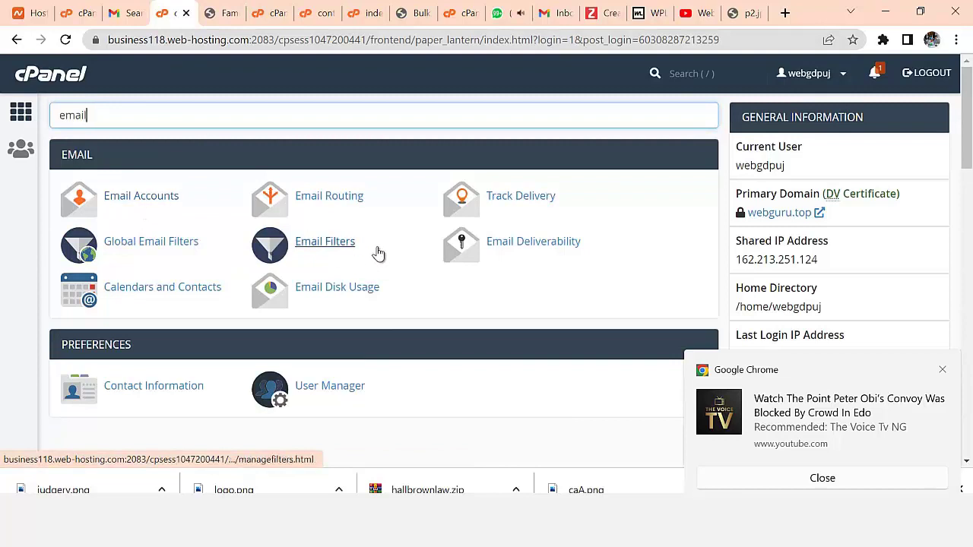
{"action": "left_click", "coordinate": [227, 13]}
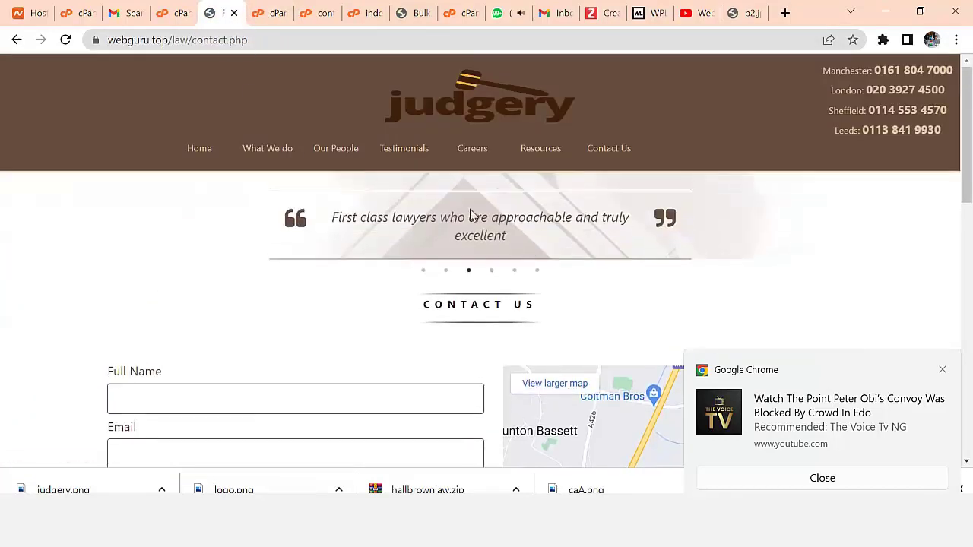
Go to the Judgery home page, dismiss the notification, and review the Leeds number and Denis Law text.
{"action": "scroll", "coordinate": [650, 347], "scroll_direction": "down", "scroll_amount": 6}
{"action": "scroll", "coordinate": [356, 432], "scroll_direction": "up", "scroll_amount": 6}
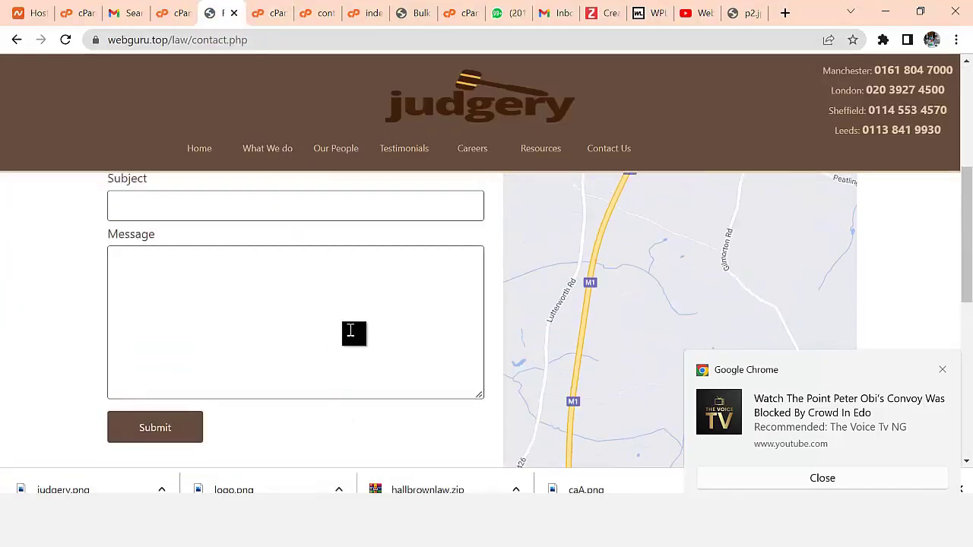
{"action": "left_click", "coordinate": [200, 156]}
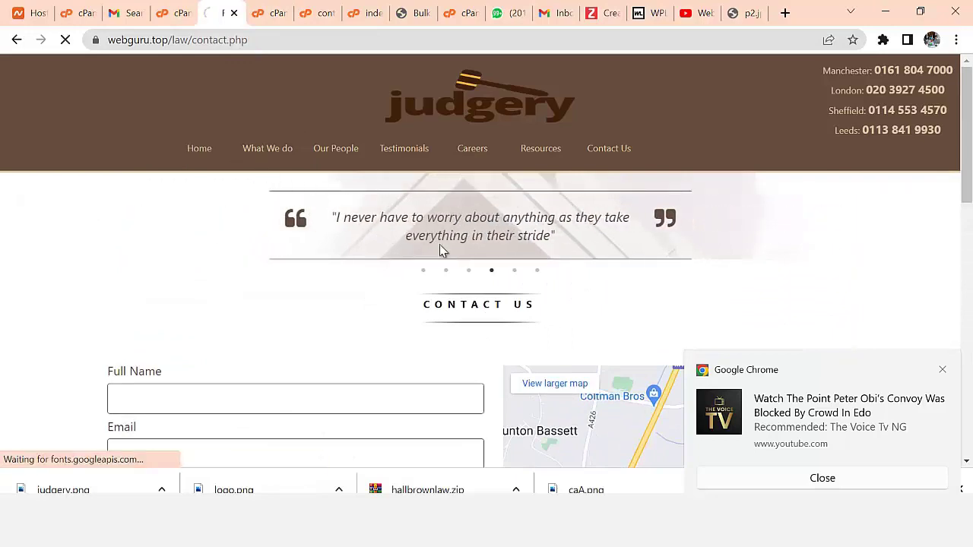
{"action": "left_click", "coordinate": [852, 471]}
{"action": "scroll", "coordinate": [569, 304], "scroll_direction": "down", "scroll_amount": 20}
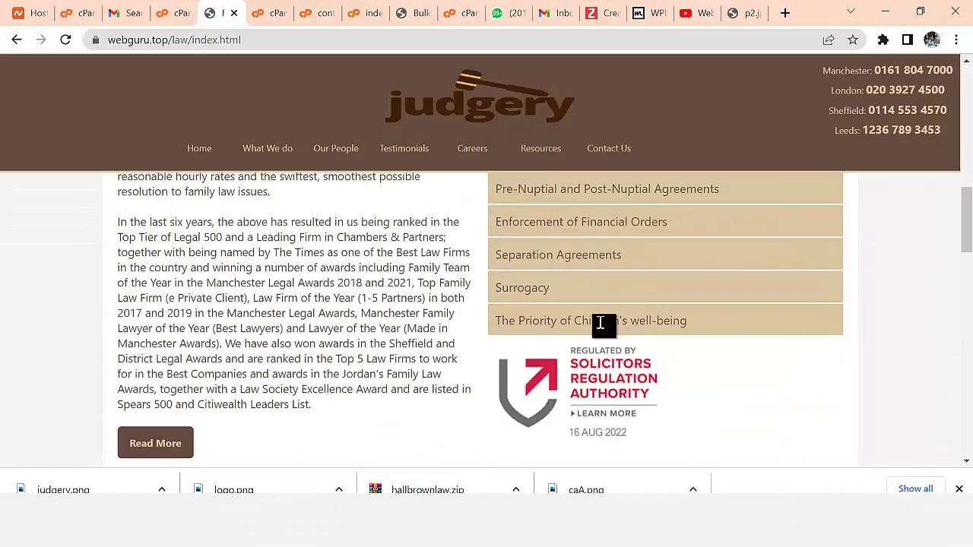
{"action": "scroll", "coordinate": [603, 324], "scroll_direction": "down", "scroll_amount": 15}
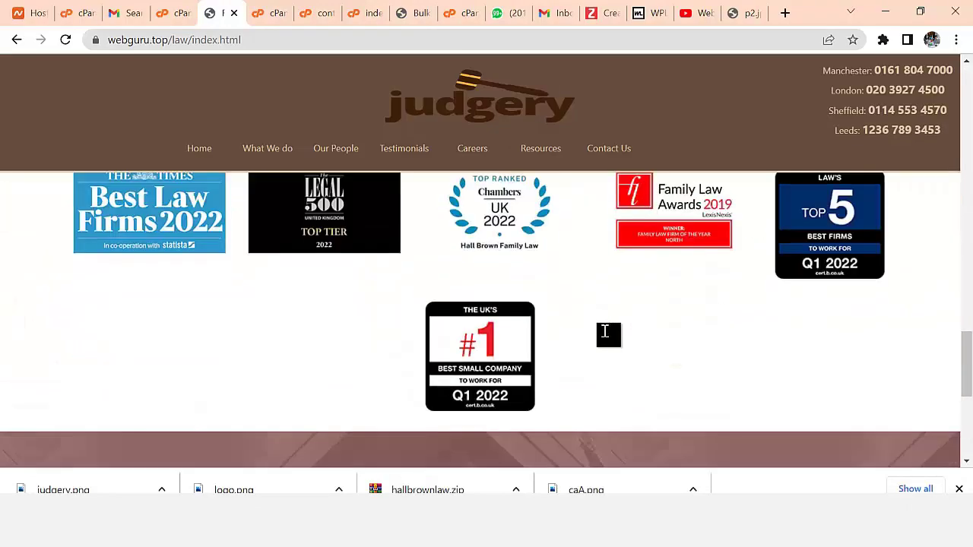
{"action": "scroll", "coordinate": [605, 334], "scroll_direction": "up", "scroll_amount": 20}
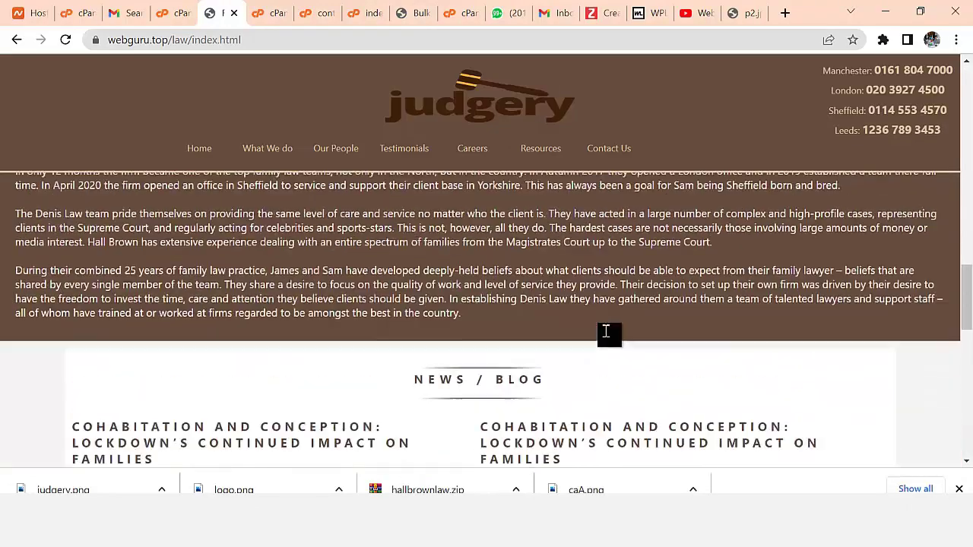
{"action": "scroll", "coordinate": [599, 330], "scroll_direction": "up", "scroll_amount": 10}
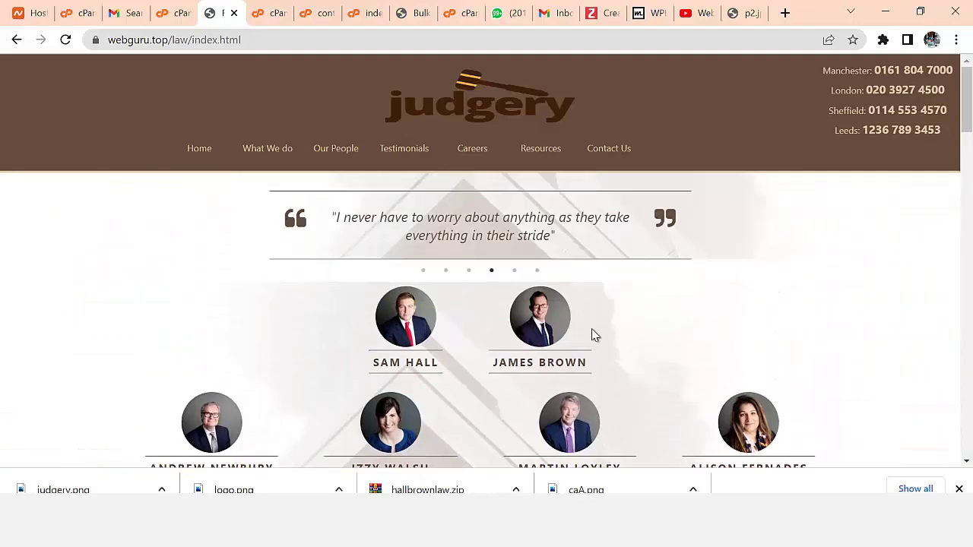